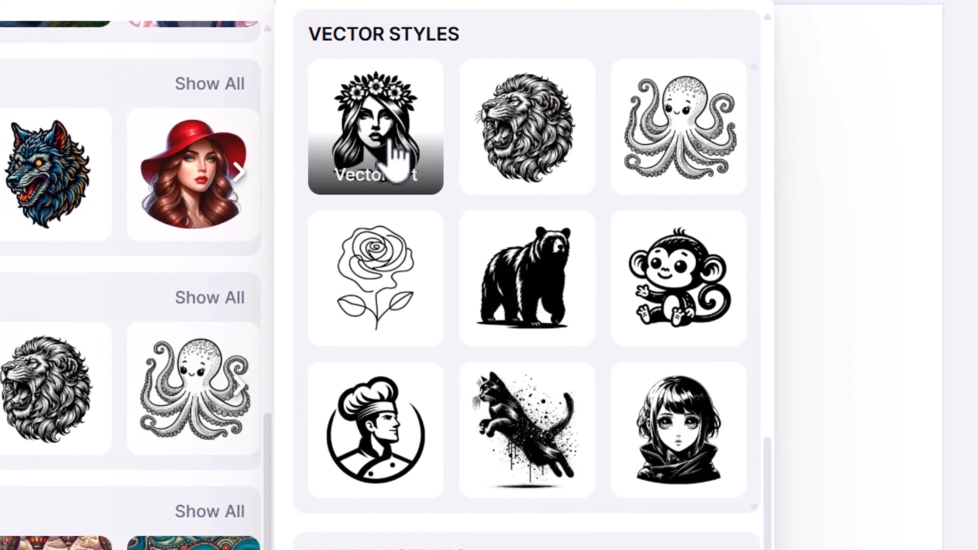
Step: Switch the image generation model to Ideogram and choose the Vector Art style with the crowned lion
{"action": "scroll", "coordinate": [30, 260], "scroll_direction": "up", "scroll_amount": 3}
{"action": "scroll", "coordinate": [255, 109], "scroll_direction": "up", "scroll_amount": 10}
{"action": "left_click", "coordinate": [225, 96]}
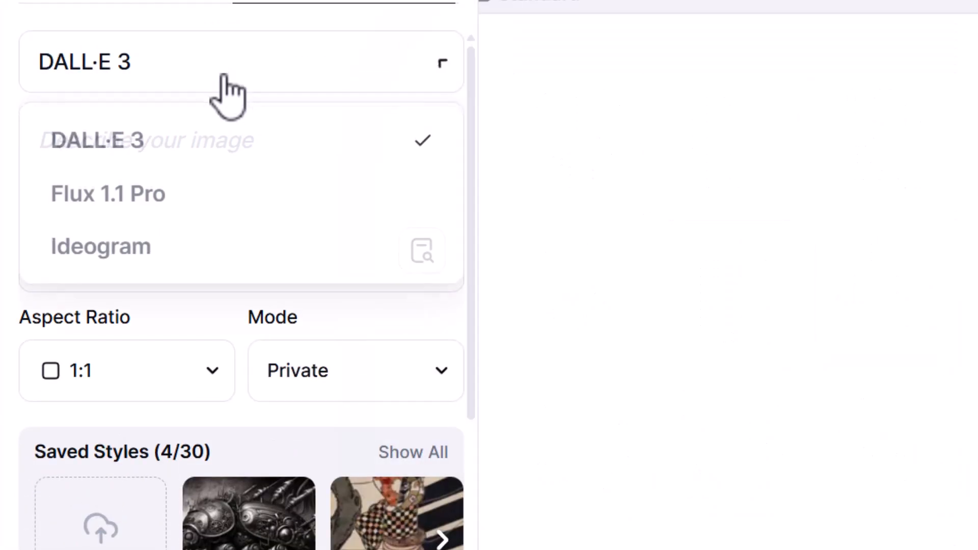
{"action": "left_click", "coordinate": [168, 250]}
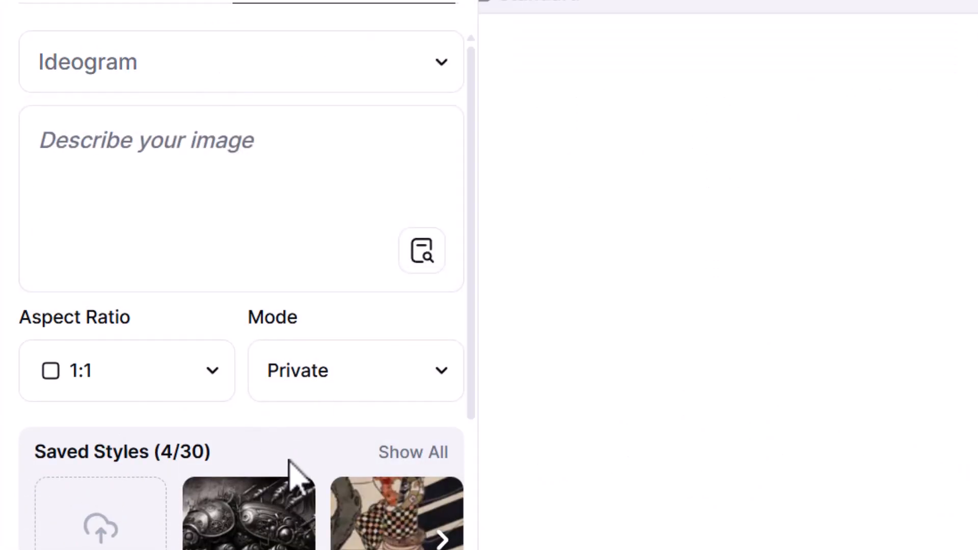
{"action": "scroll", "coordinate": [289, 461], "scroll_direction": "down", "scroll_amount": 10}
{"action": "left_click", "coordinate": [404, 257]}
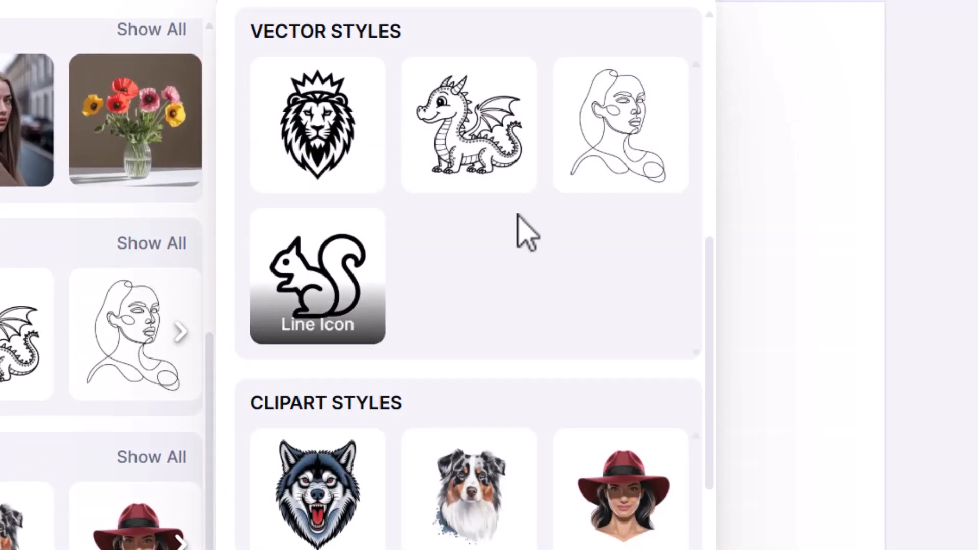
{"action": "left_click", "coordinate": [324, 116]}
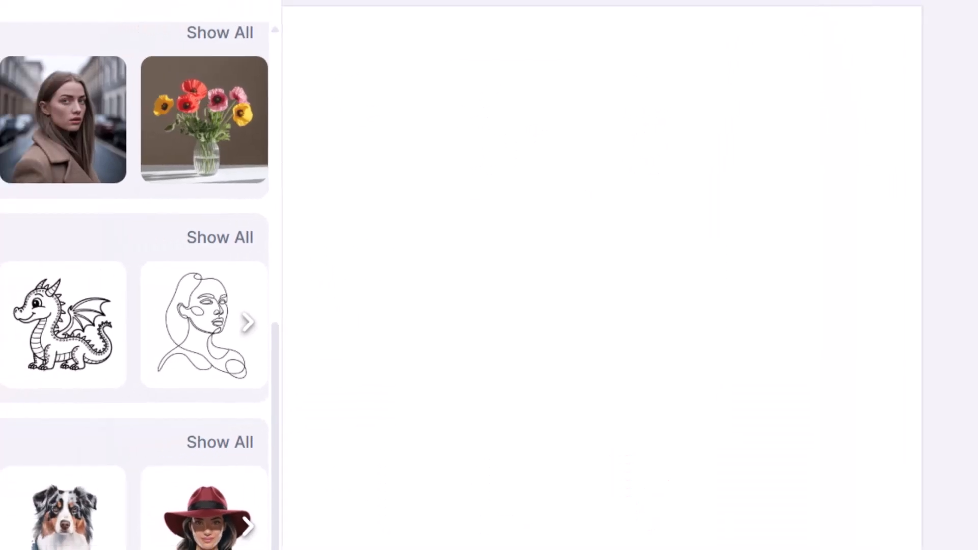
Step: Generate an image from the prompt "A logo for a tech company which features a crown, in a unique modern style"
{"action": "scroll", "coordinate": [159, 332], "scroll_direction": "up", "scroll_amount": 5}
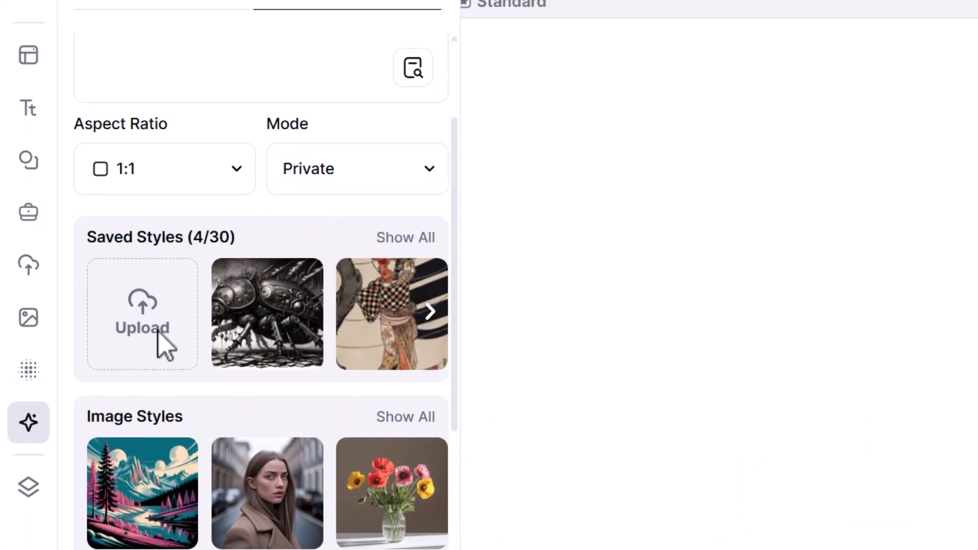
{"action": "scroll", "coordinate": [159, 332], "scroll_direction": "up", "scroll_amount": 3}
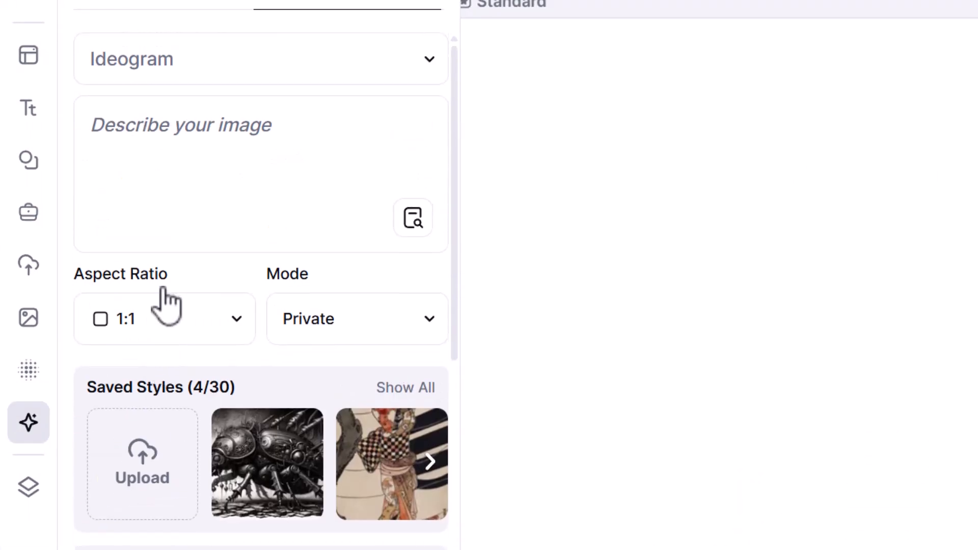
{"action": "left_click", "coordinate": [167, 135]}
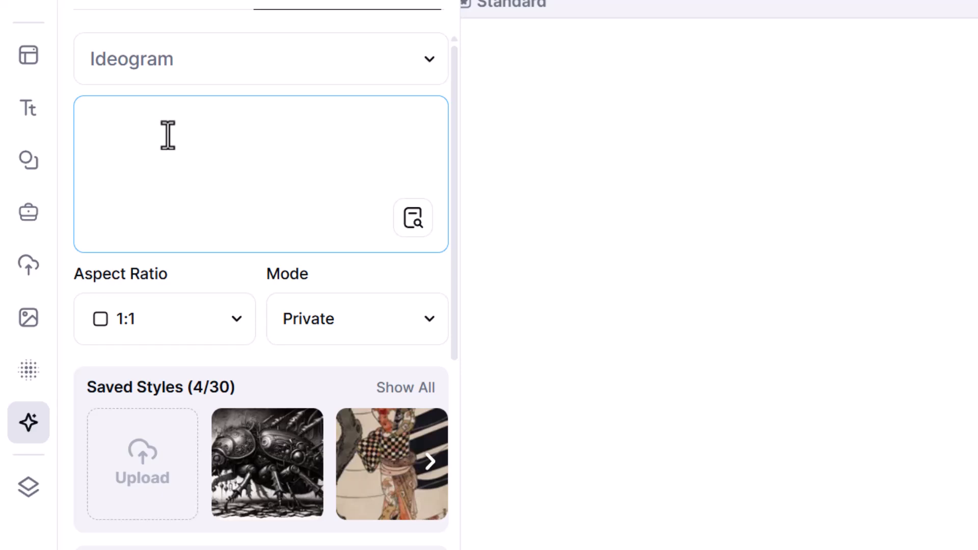
{"action": "type", "text": "A logo for a tech company which features a crown, in a unique modern style"}
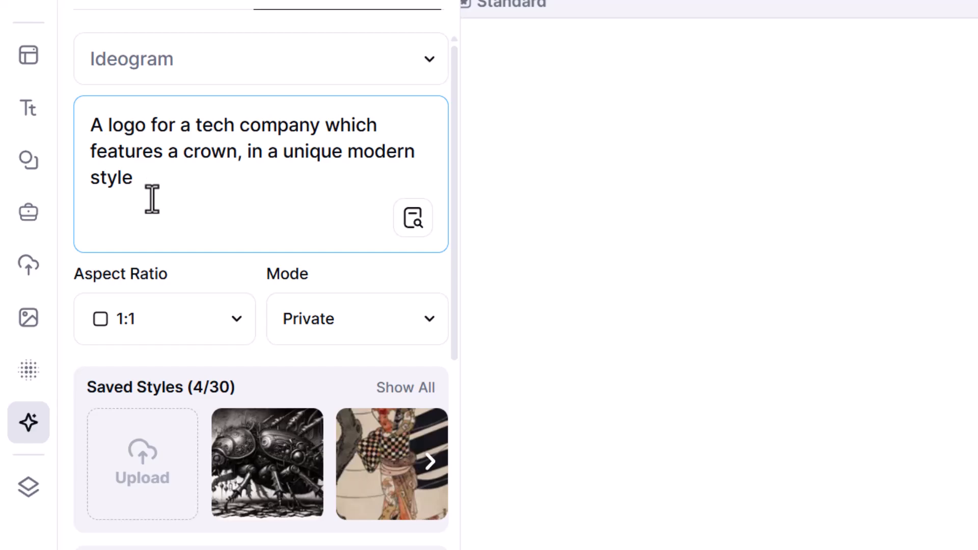
{"action": "scroll", "coordinate": [203, 509], "scroll_direction": "down", "scroll_amount": 10}
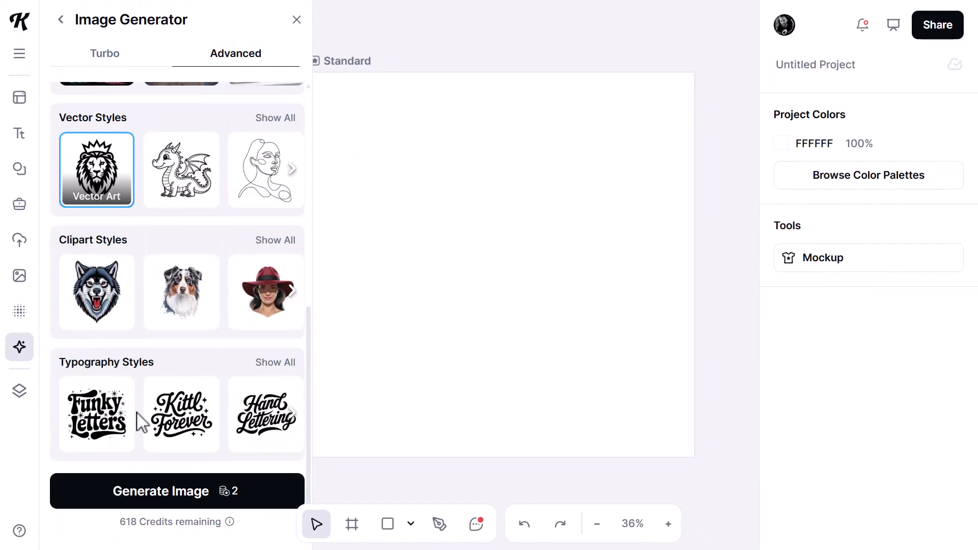
{"action": "left_click", "coordinate": [170, 493]}
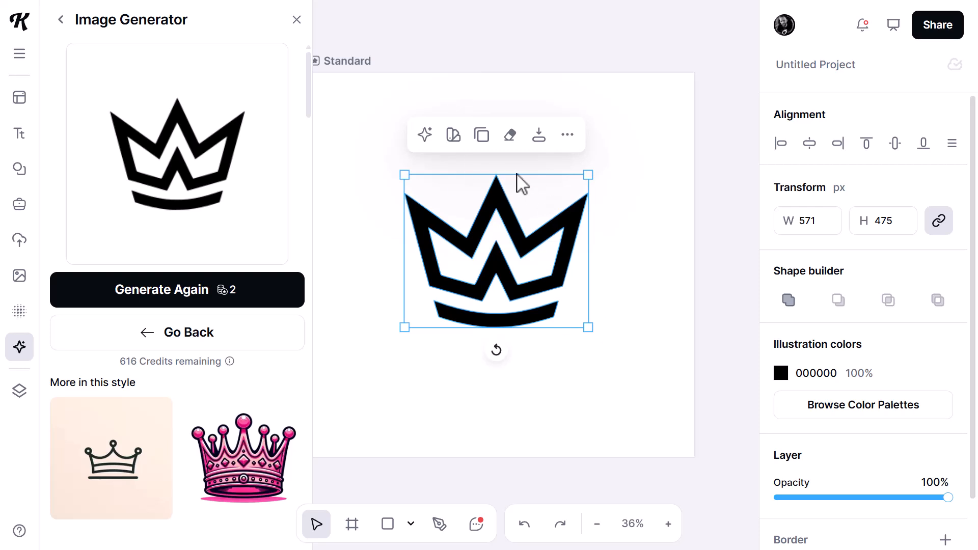
Step: Generate another crown with the same prompt and place the two crowns side by side on the upper artboard
{"action": "left_click", "coordinate": [161, 292]}
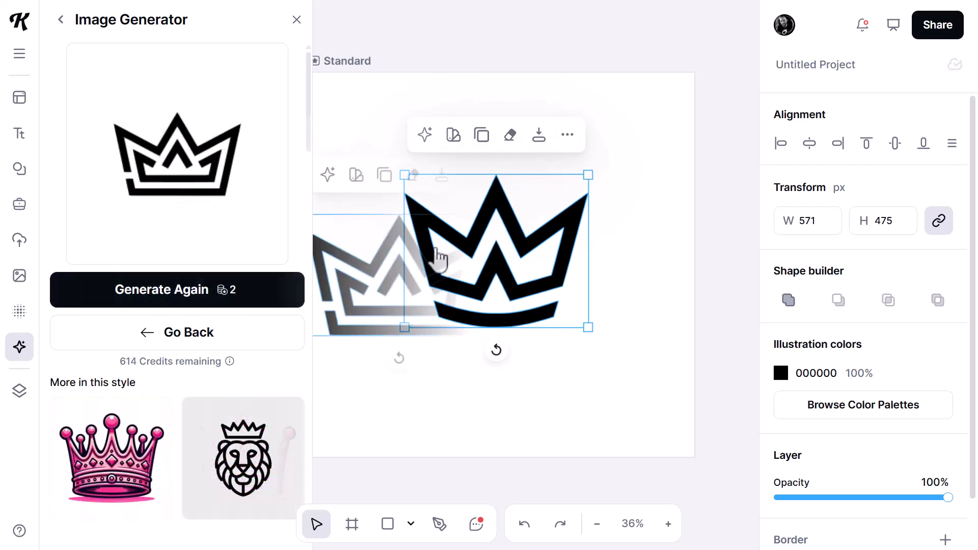
{"action": "left_click_drag", "start_coordinate": [543, 229], "coordinate": [616, 168]}
{"action": "left_click_drag", "start_coordinate": [441, 259], "coordinate": [408, 175]}
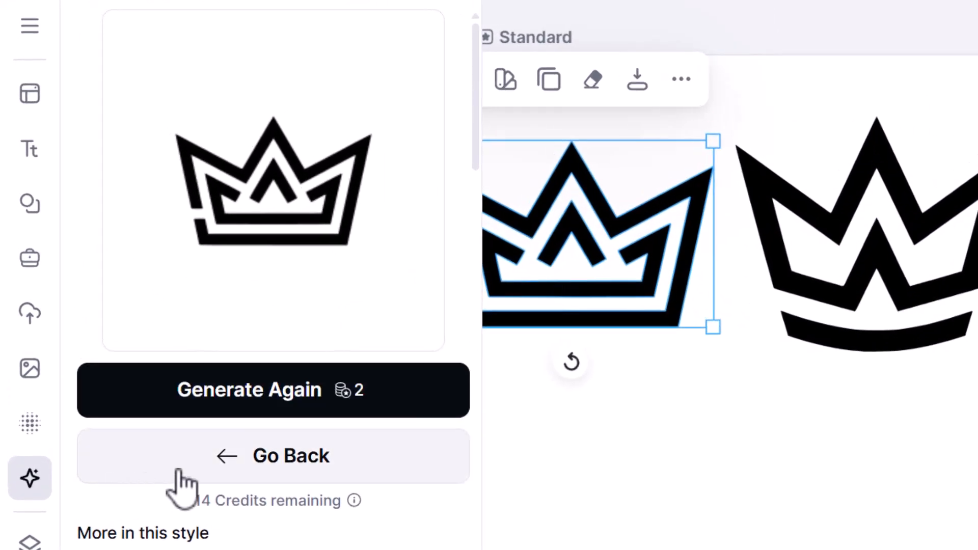
Step: Change the prompt to "A logo for a tech company which features a crown with circuitboard elements" and generate the image
{"action": "left_click", "coordinate": [250, 461]}
{"action": "scroll", "coordinate": [260, 438], "scroll_direction": "up", "scroll_amount": 4}
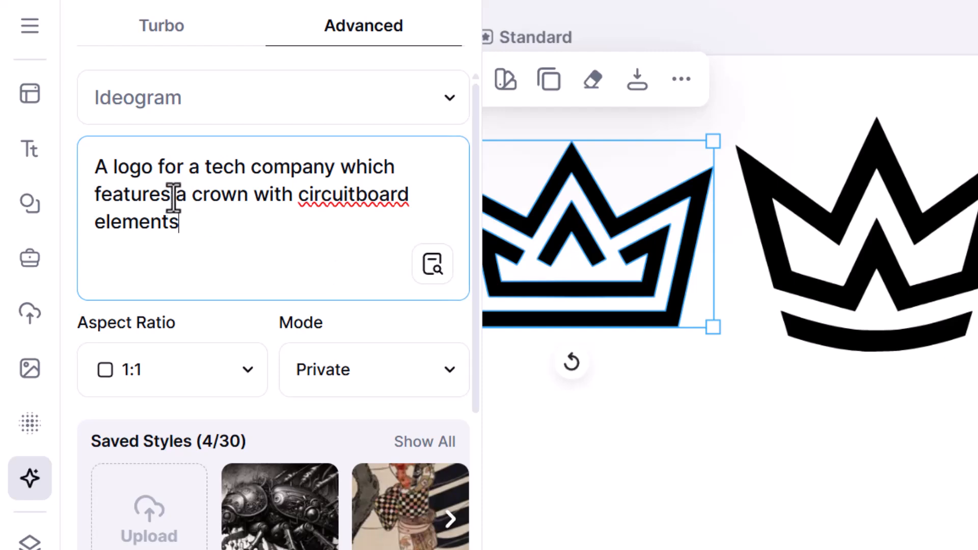
{"action": "left_click_drag", "start_coordinate": [307, 196], "coordinate": [342, 241]}
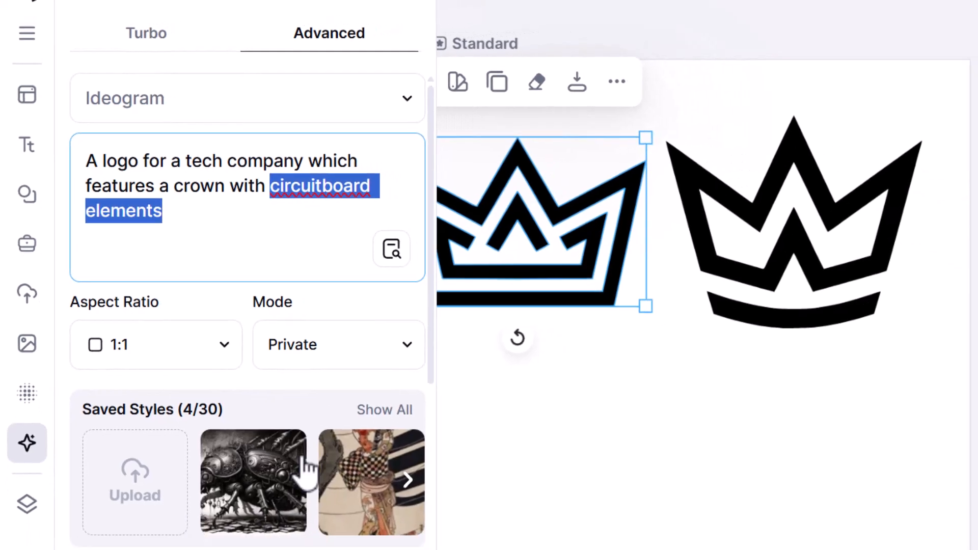
{"action": "scroll", "coordinate": [182, 466], "scroll_direction": "down", "scroll_amount": 10}
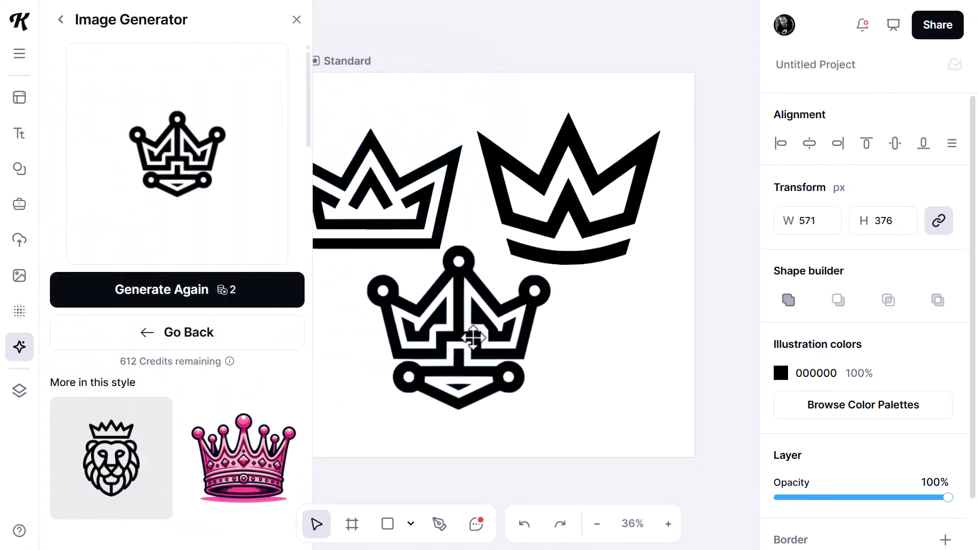
Step: Place the circuitboard crown in the artboard's lower right, then generate another variation and position it beside that crown
{"action": "left_click_drag", "start_coordinate": [407, 313], "coordinate": [510, 337]}
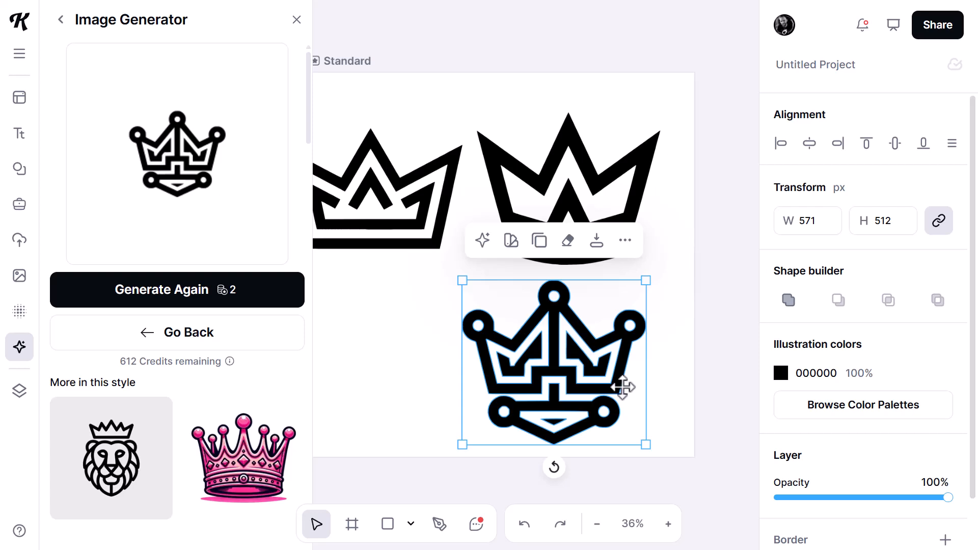
{"action": "left_click_drag", "start_coordinate": [573, 359], "coordinate": [583, 357]}
{"action": "left_click", "coordinate": [175, 300]}
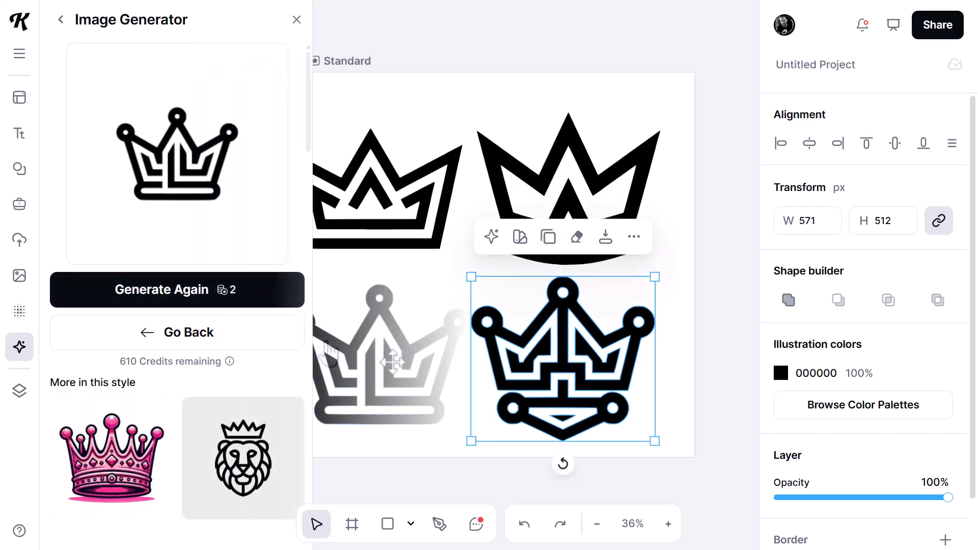
{"action": "left_click_drag", "start_coordinate": [392, 362], "coordinate": [387, 359]}
Step: Close the image generator and arrange the crowns so that all four fit on the artboard
{"action": "left_click", "coordinate": [297, 20]}
{"action": "left_click_drag", "start_coordinate": [465, 404], "coordinate": [475, 402]}
{"action": "left_click", "coordinate": [477, 443]}
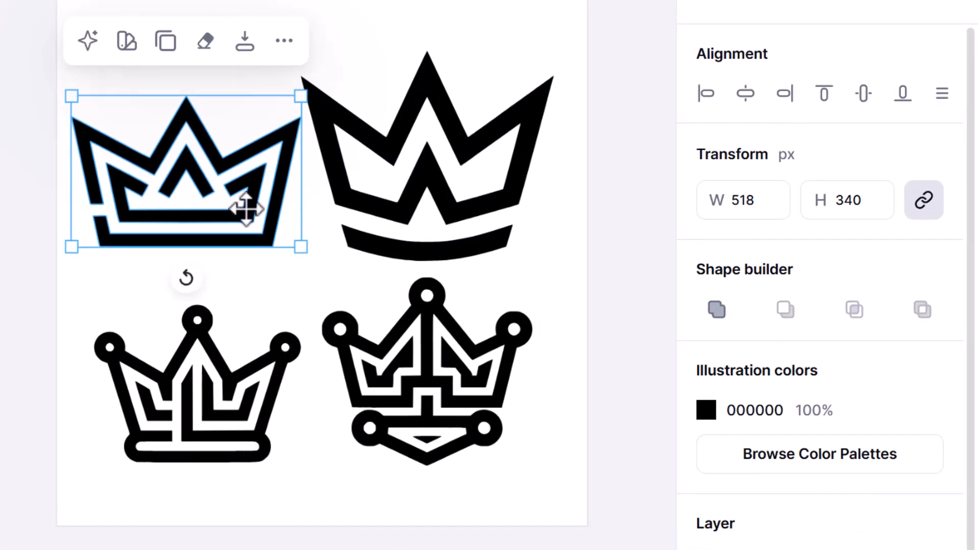
Step: Recolor the lower-left circuit crown to blue 0033FF
{"action": "left_click", "coordinate": [184, 372]}
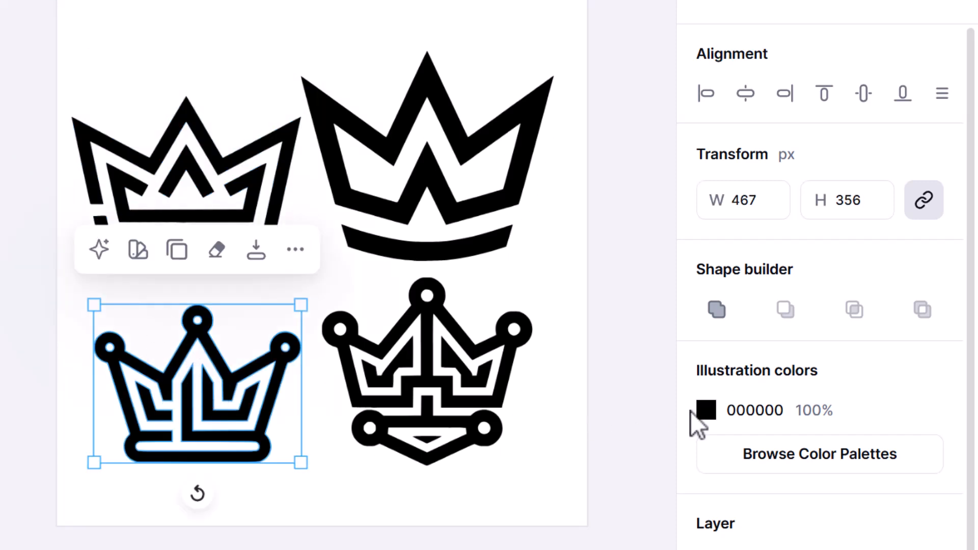
{"action": "left_click", "coordinate": [706, 412]}
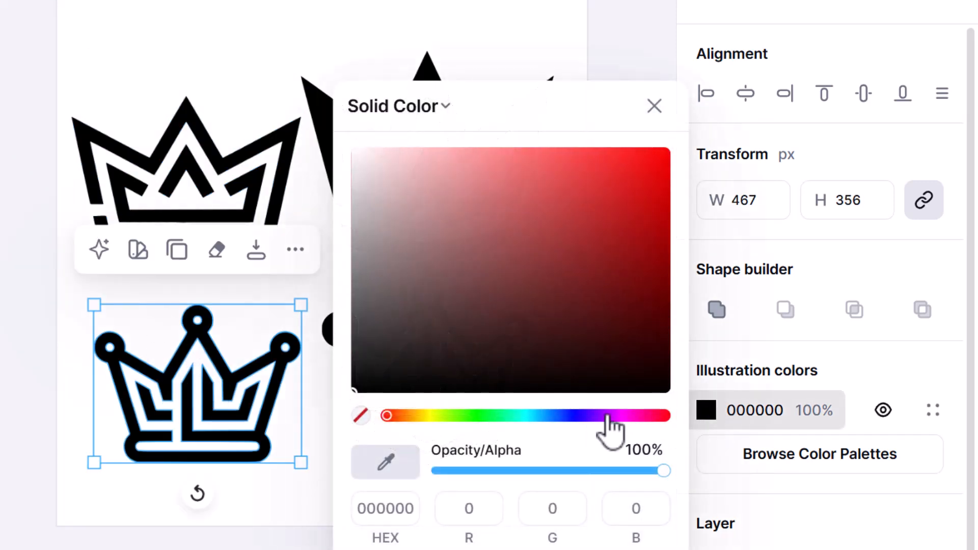
{"action": "left_click_drag", "start_coordinate": [604, 428], "coordinate": [557, 428]}
{"action": "left_click", "coordinate": [617, 232]}
{"action": "left_click_drag", "start_coordinate": [636, 214], "coordinate": [686, 143]}
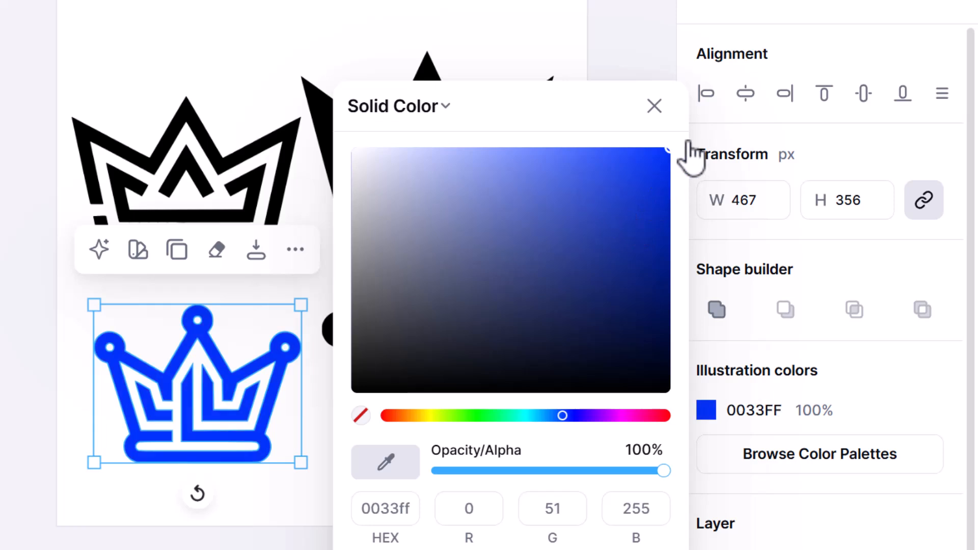
{"action": "left_click", "coordinate": [310, 289]}
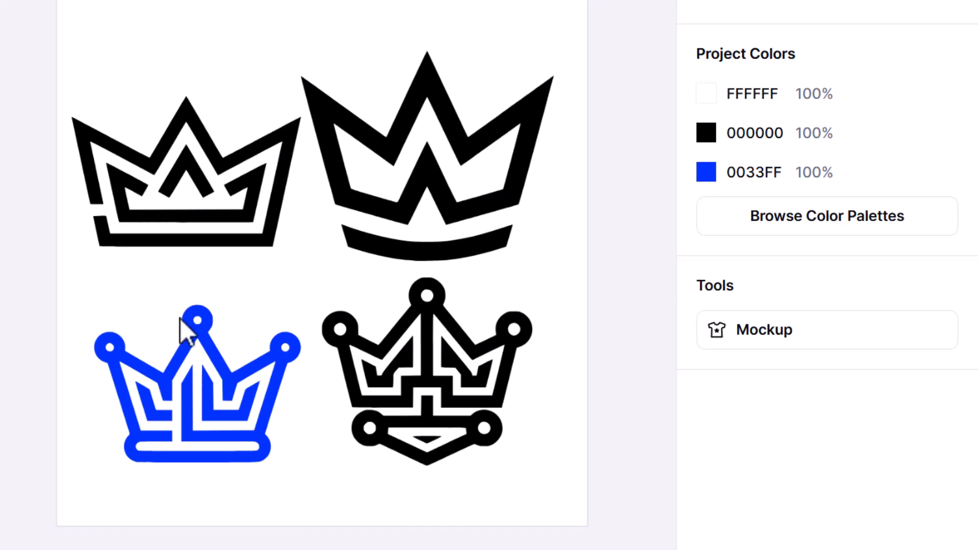
Step: Delete the upper-right crown and move the black circuitboard crown up into its place
{"action": "left_click", "coordinate": [430, 185]}
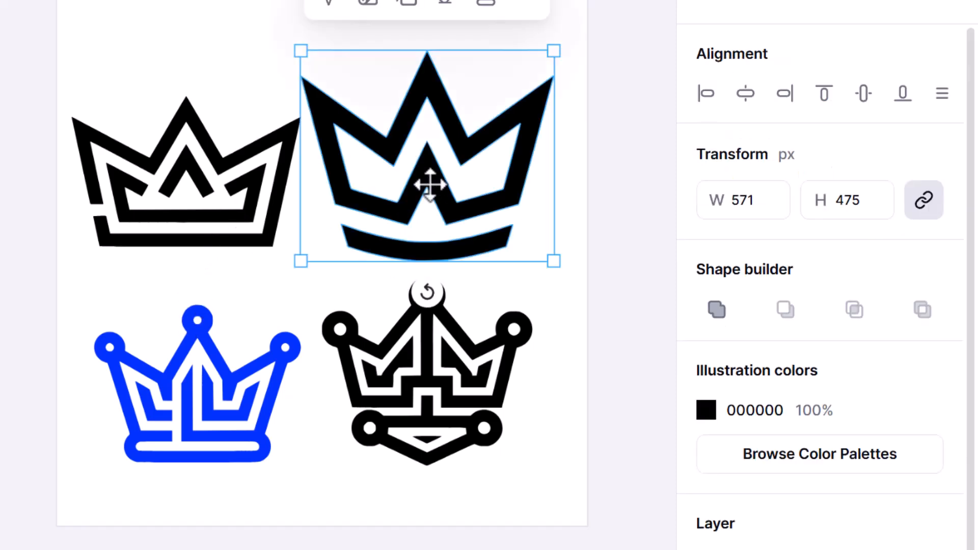
{"action": "key", "text": "Delete"}
{"action": "left_click_drag", "start_coordinate": [455, 291], "coordinate": [455, 72]}
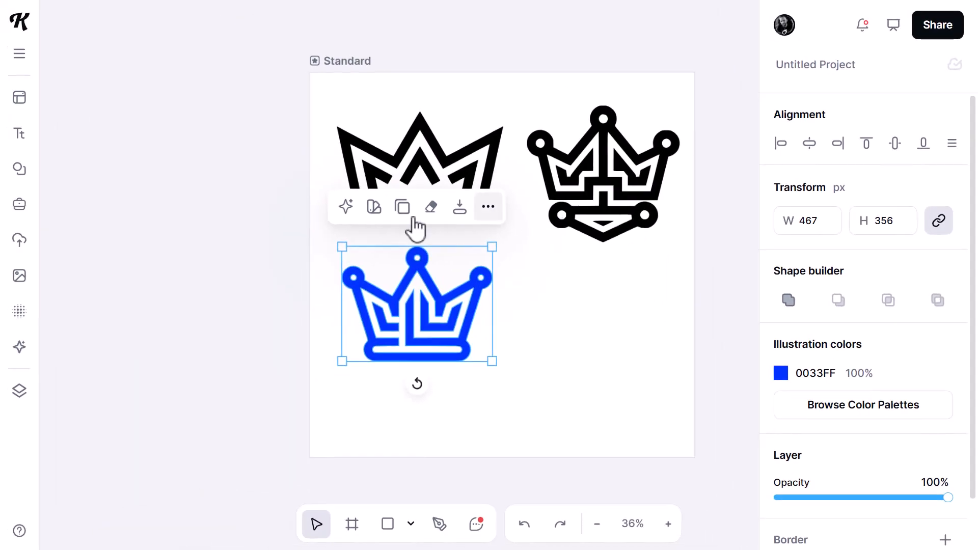
Step: Reopen the image generator's prompt settings and review the available models, keeping Ideogram selected
{"action": "left_click", "coordinate": [19, 348]}
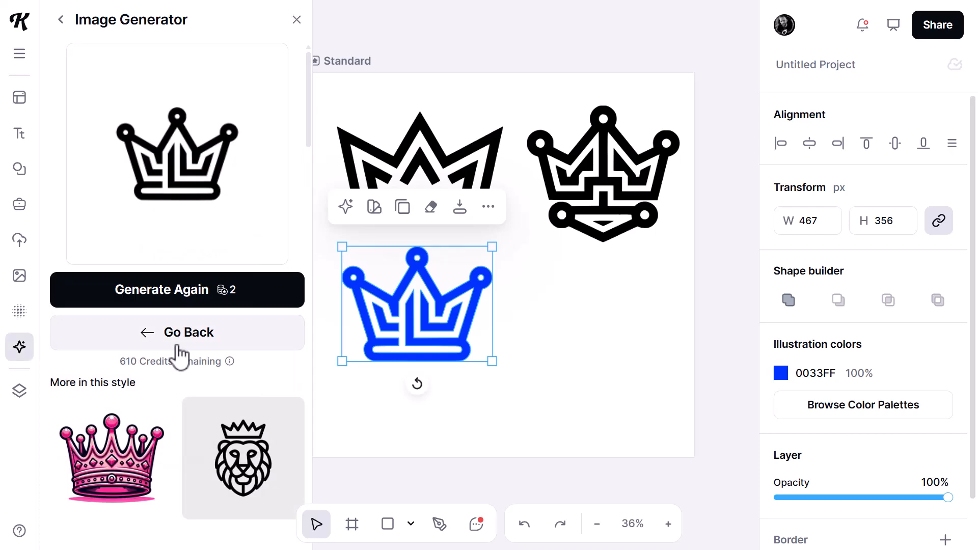
{"action": "left_click", "coordinate": [182, 336]}
{"action": "scroll", "coordinate": [163, 383], "scroll_direction": "up", "scroll_amount": 2}
{"action": "scroll", "coordinate": [149, 399], "scroll_direction": "up", "scroll_amount": 1}
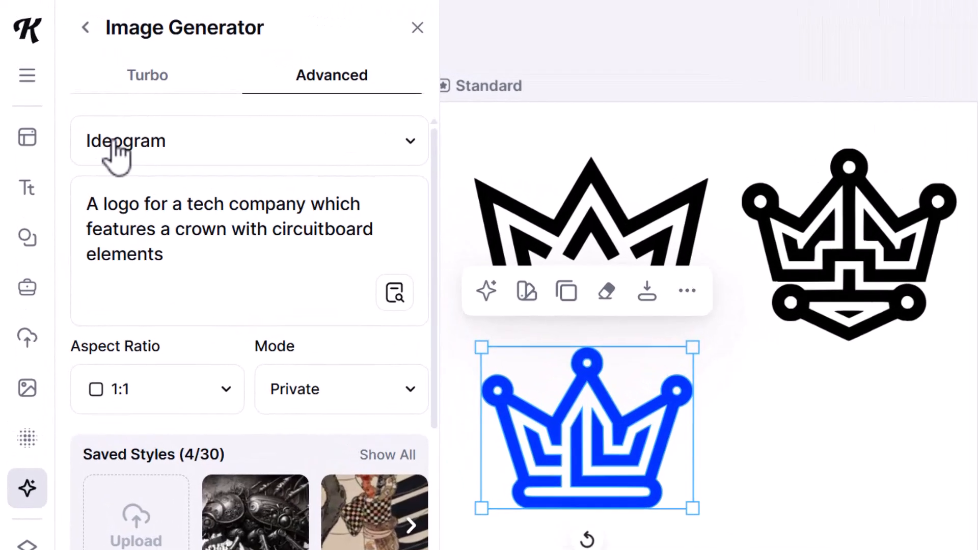
{"action": "left_click", "coordinate": [84, 110]}
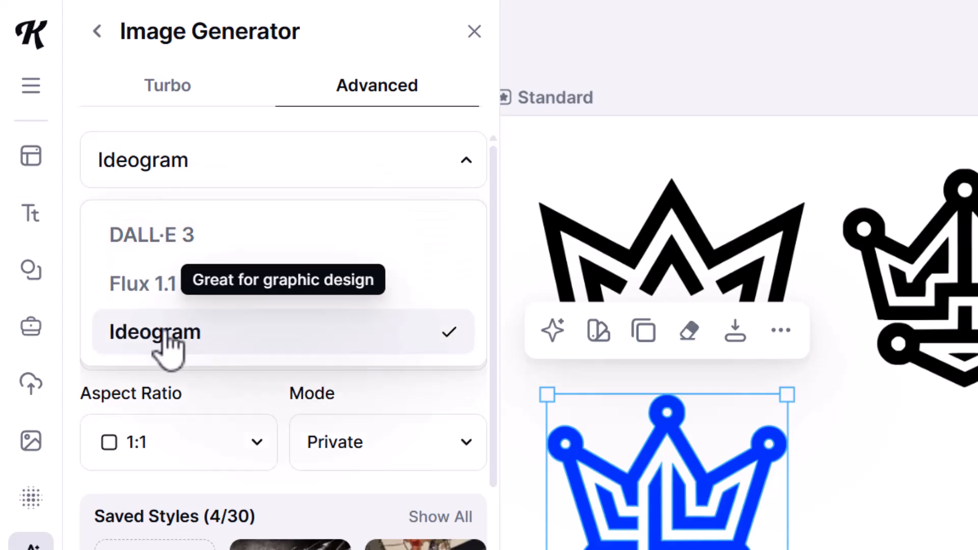
{"action": "left_click", "coordinate": [242, 143]}
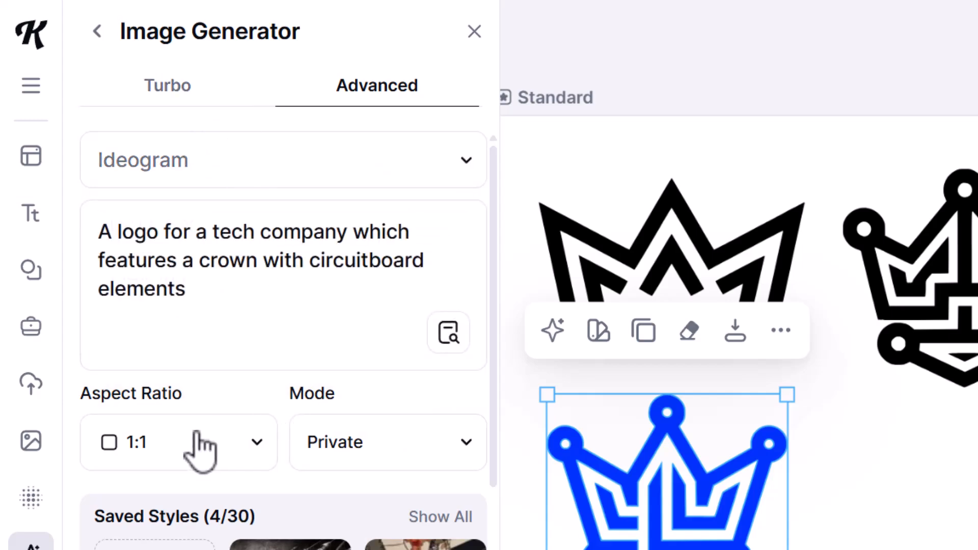
Step: Browse the full list of Ideogram's image, vector, clipart and typography styles
{"action": "scroll", "coordinate": [201, 451], "scroll_direction": "down", "scroll_amount": 5}
{"action": "scroll", "coordinate": [412, 545], "scroll_direction": "down", "scroll_amount": 3}
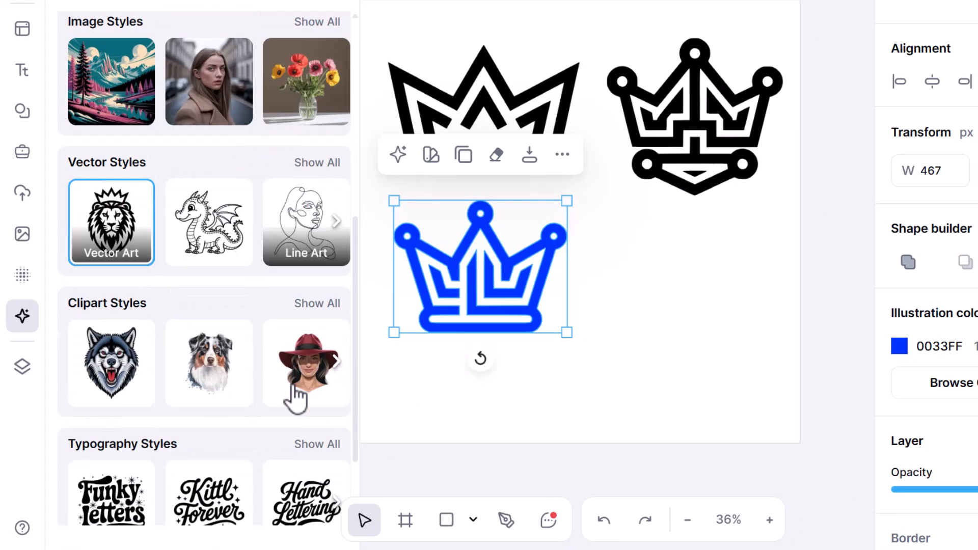
{"action": "scroll", "coordinate": [286, 117], "scroll_direction": "up", "scroll_amount": 1}
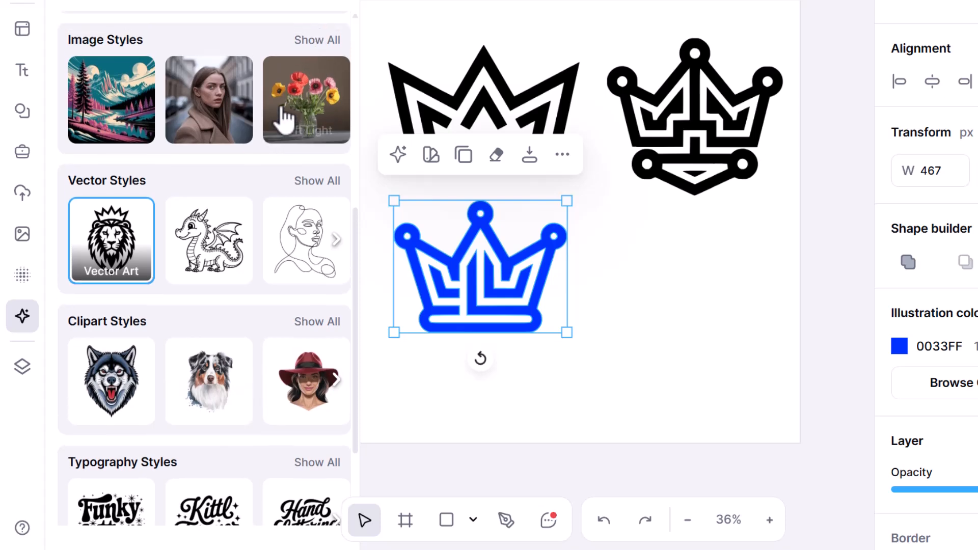
{"action": "scroll", "coordinate": [286, 116], "scroll_direction": "up", "scroll_amount": 2}
{"action": "left_click", "coordinate": [320, 78]}
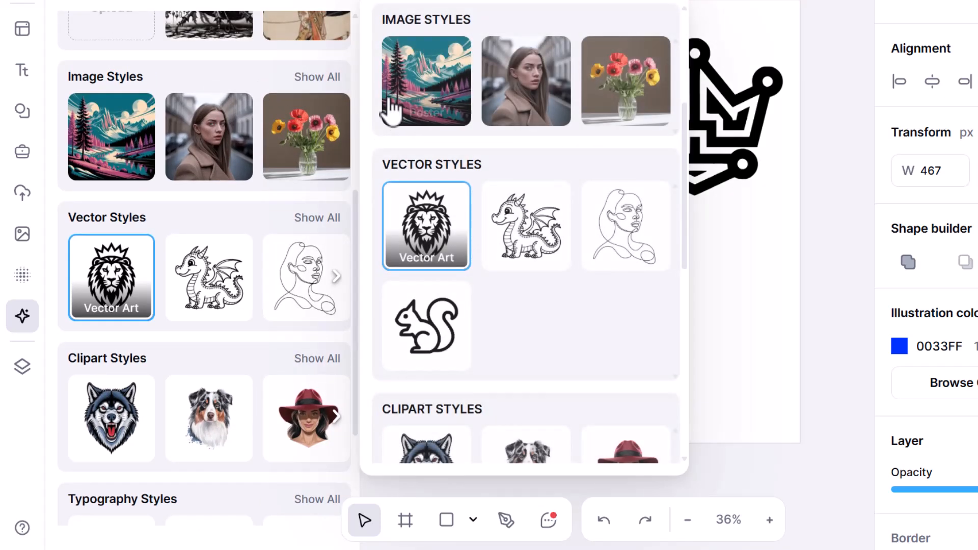
{"action": "scroll", "coordinate": [468, 204], "scroll_direction": "down", "scroll_amount": 5}
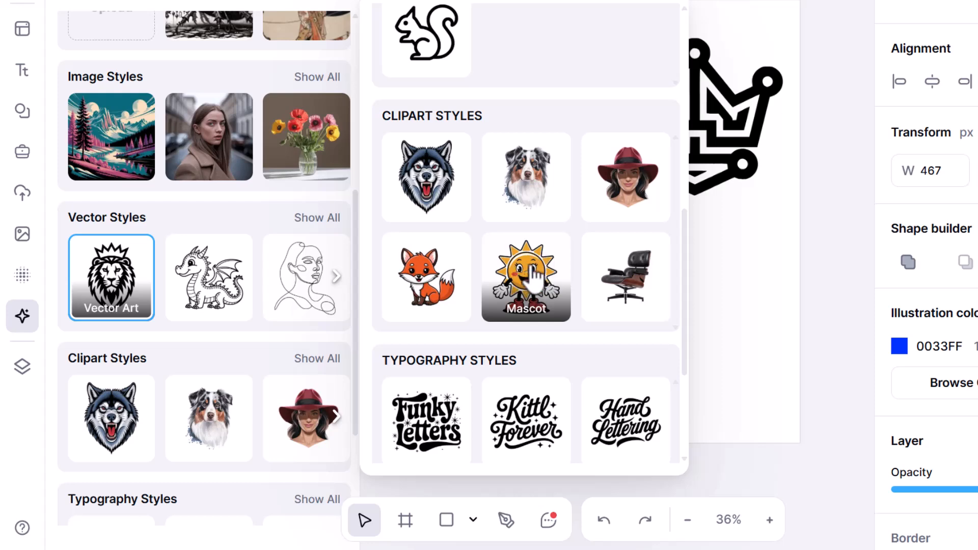
{"action": "scroll", "coordinate": [512, 270], "scroll_direction": "down", "scroll_amount": 4}
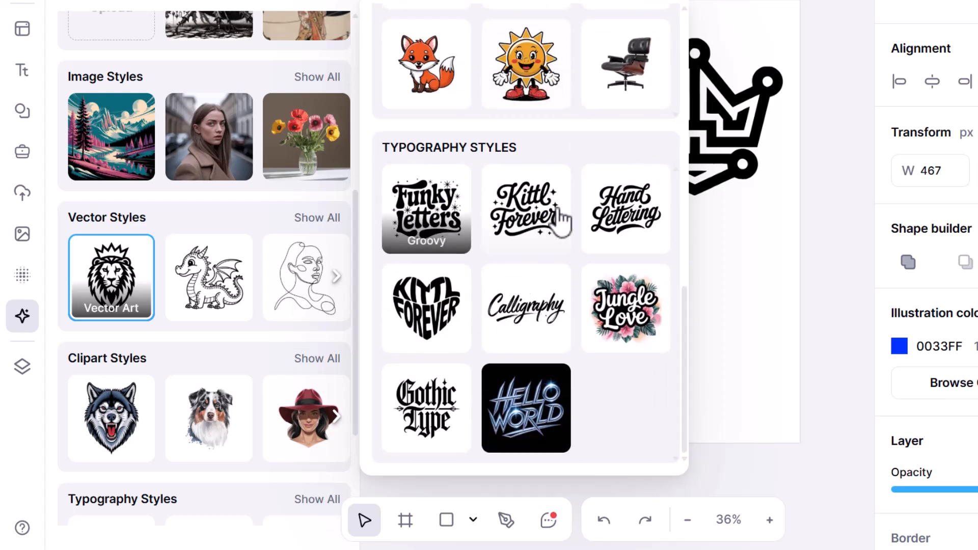
{"action": "scroll", "coordinate": [448, 286], "scroll_direction": "up", "scroll_amount": 12}
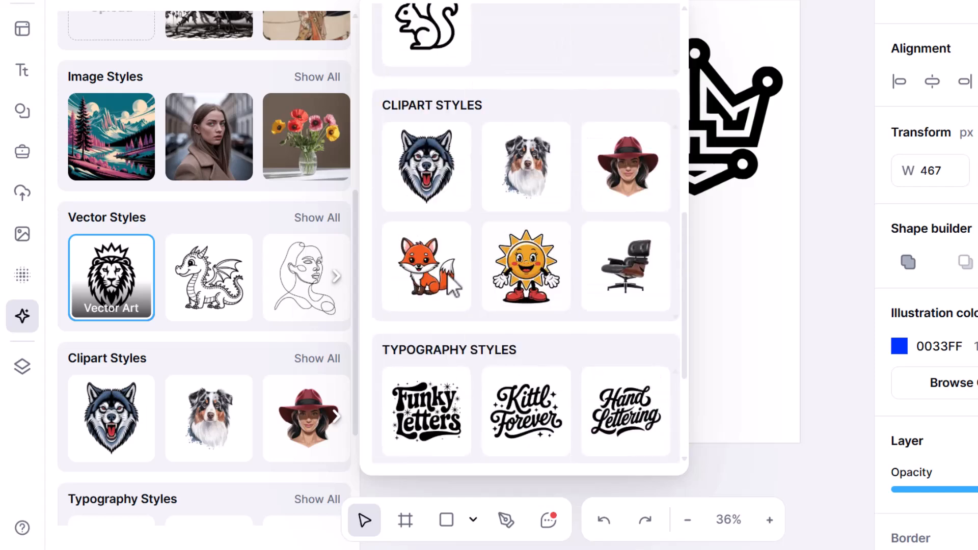
{"action": "scroll", "coordinate": [423, 219], "scroll_direction": "down", "scroll_amount": 6}
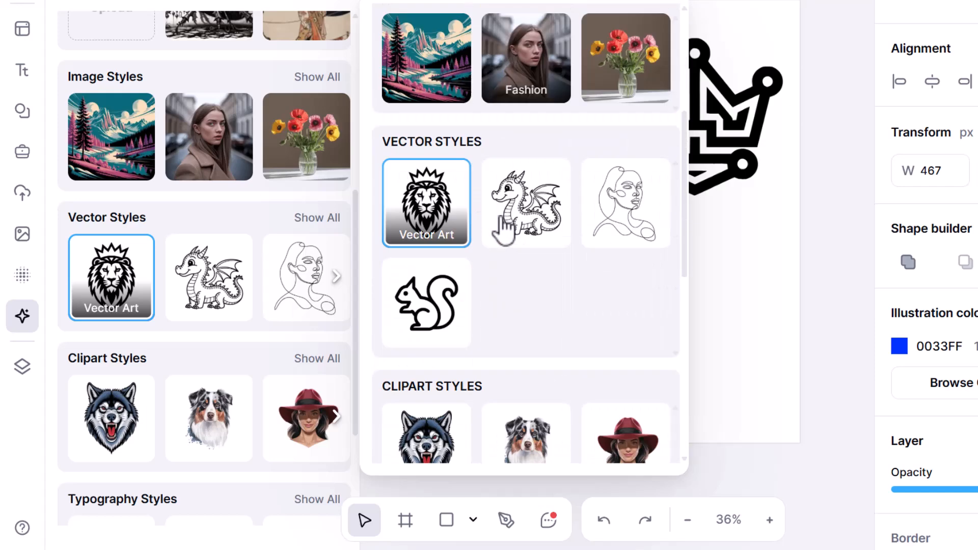
Step: Switch the image generator's model to DALL·E 3
{"action": "scroll", "coordinate": [225, 239], "scroll_direction": "up", "scroll_amount": 7}
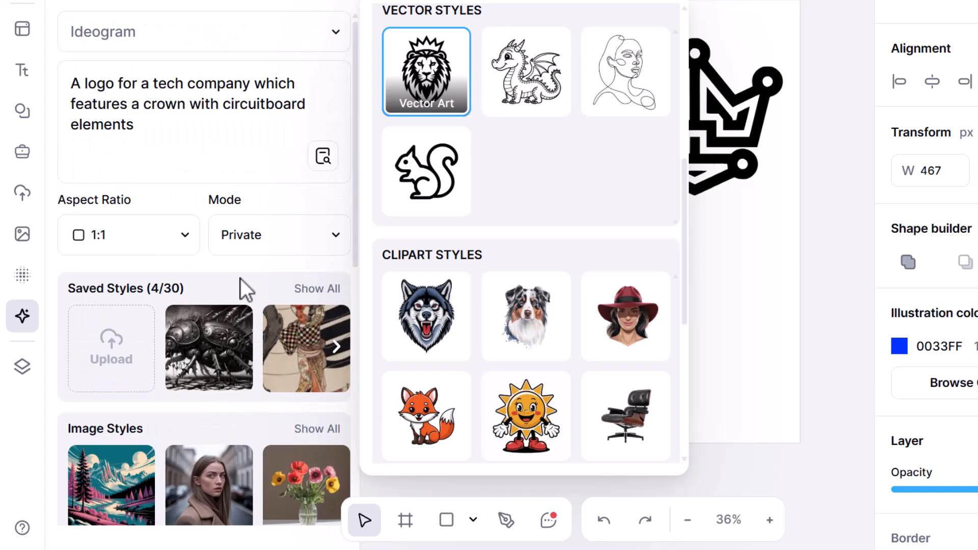
{"action": "left_click", "coordinate": [180, 46]}
{"action": "left_click", "coordinate": [133, 88]}
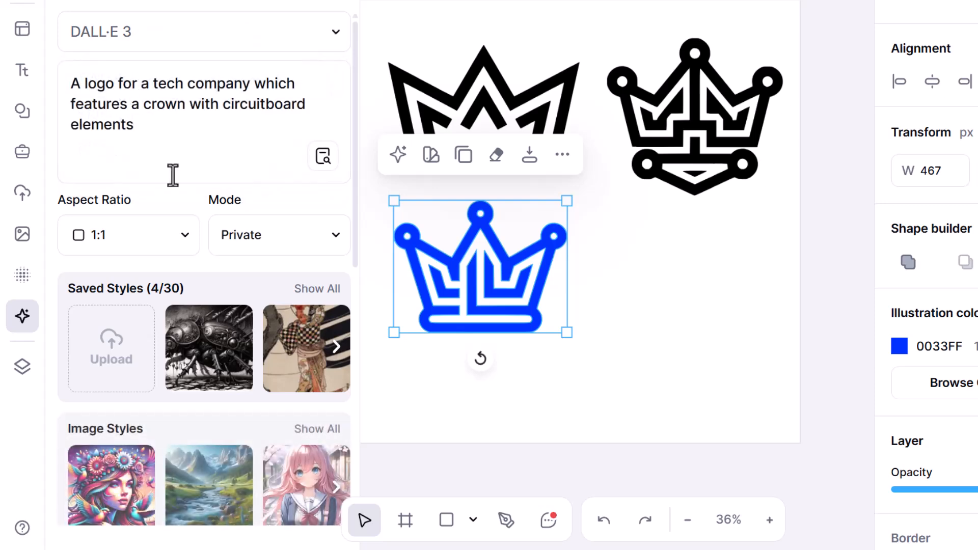
Step: Browse the full list of DALL·E 3 image, clipart and vector styles and choose the clipart style showing the smiling can mascot
{"action": "scroll", "coordinate": [191, 247], "scroll_direction": "down", "scroll_amount": 6}
{"action": "scroll", "coordinate": [191, 247], "scroll_direction": "down", "scroll_amount": 4}
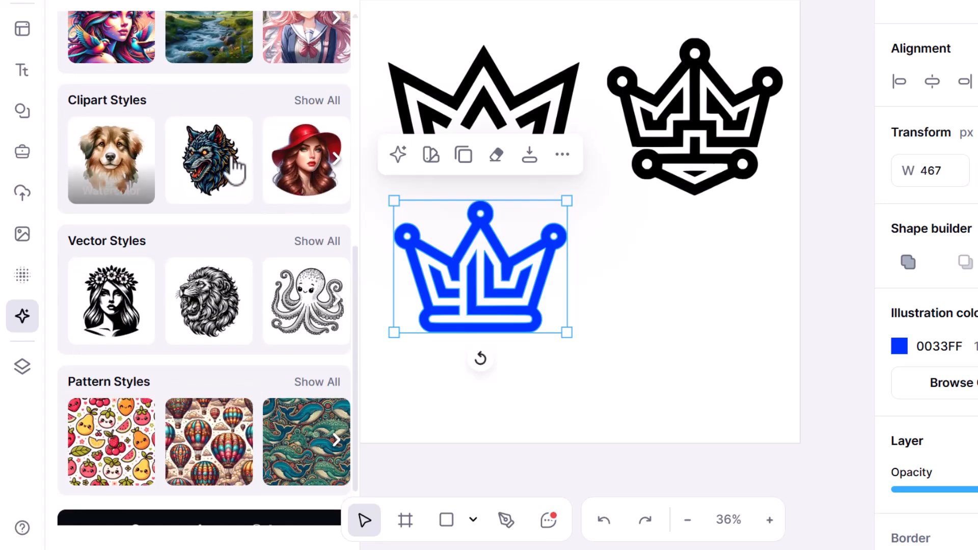
{"action": "left_click", "coordinate": [334, 104]}
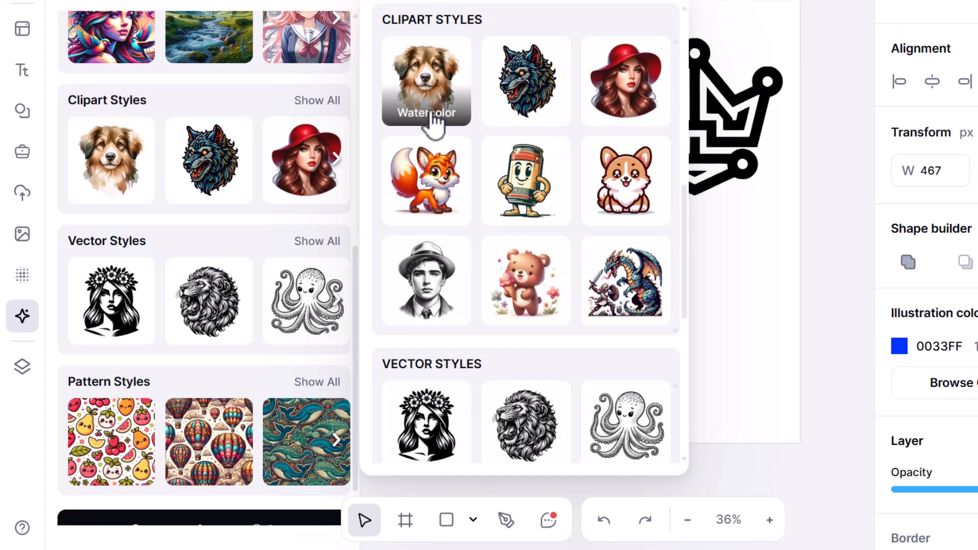
{"action": "scroll", "coordinate": [482, 279], "scroll_direction": "down", "scroll_amount": 9}
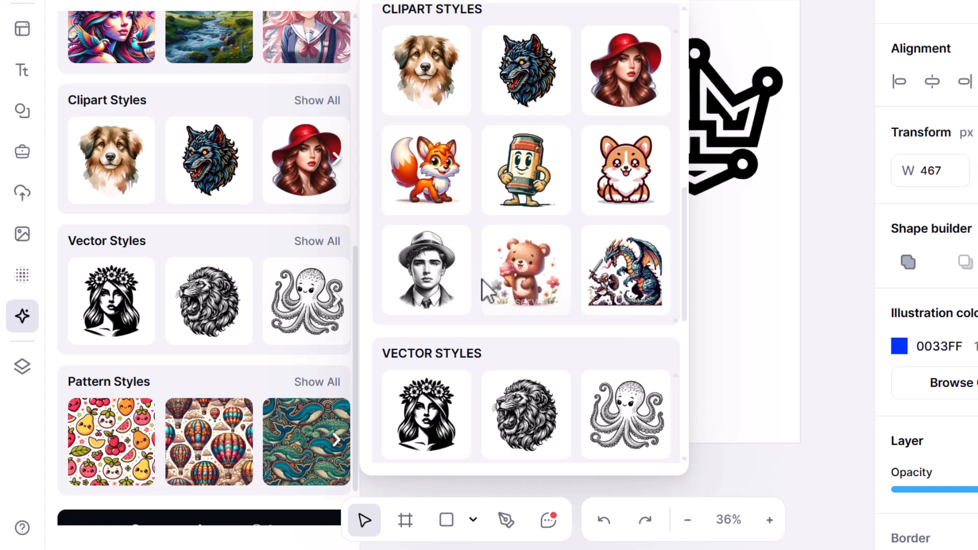
{"action": "scroll", "coordinate": [542, 387], "scroll_direction": "up", "scroll_amount": 8}
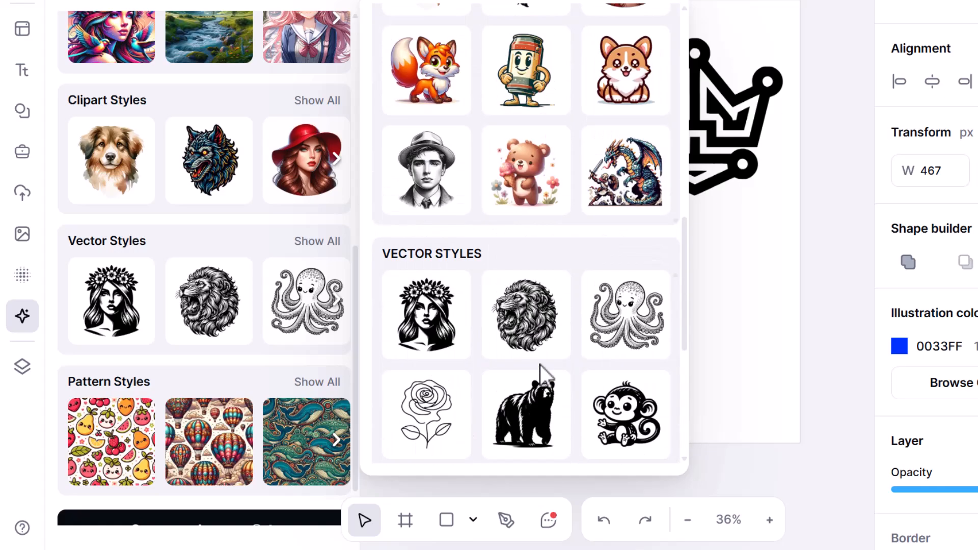
{"action": "scroll", "coordinate": [541, 377], "scroll_direction": "up", "scroll_amount": 3}
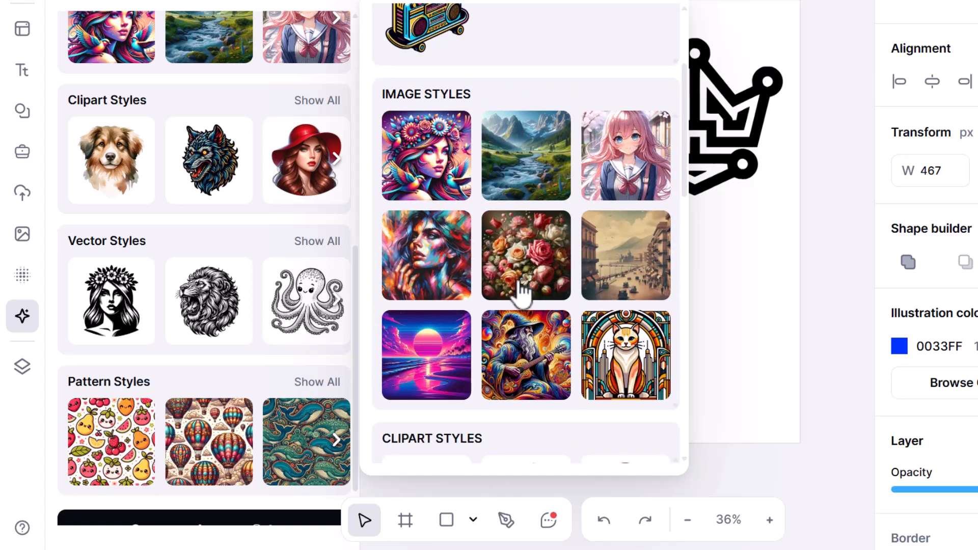
{"action": "scroll", "coordinate": [519, 290], "scroll_direction": "up", "scroll_amount": 3}
{"action": "scroll", "coordinate": [515, 265], "scroll_direction": "down", "scroll_amount": 8}
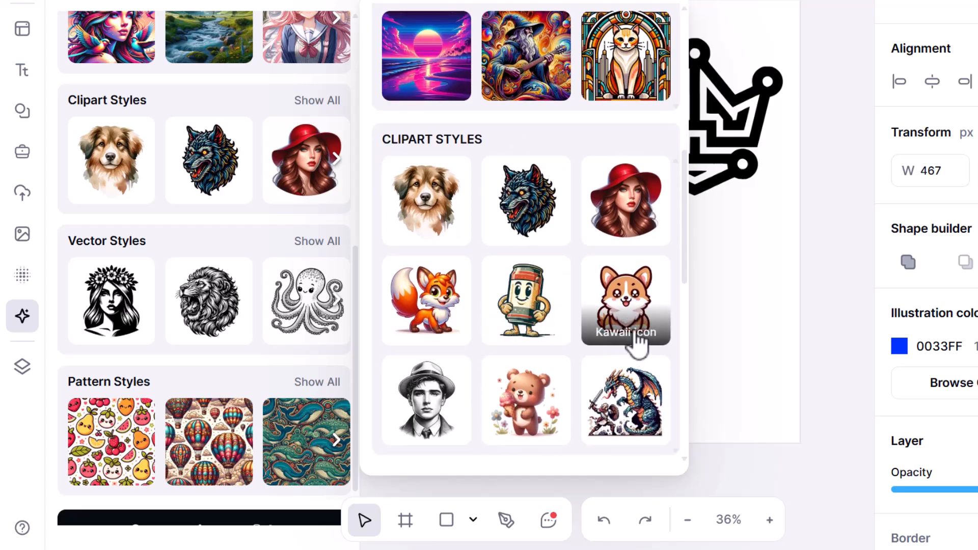
{"action": "left_click", "coordinate": [530, 285]}
Step: Reword the prompt as "A simple vector art style logo for a tech company which features a crown with circuitboard elements" and generate the image
{"action": "scroll", "coordinate": [232, 289], "scroll_direction": "up", "scroll_amount": 5}
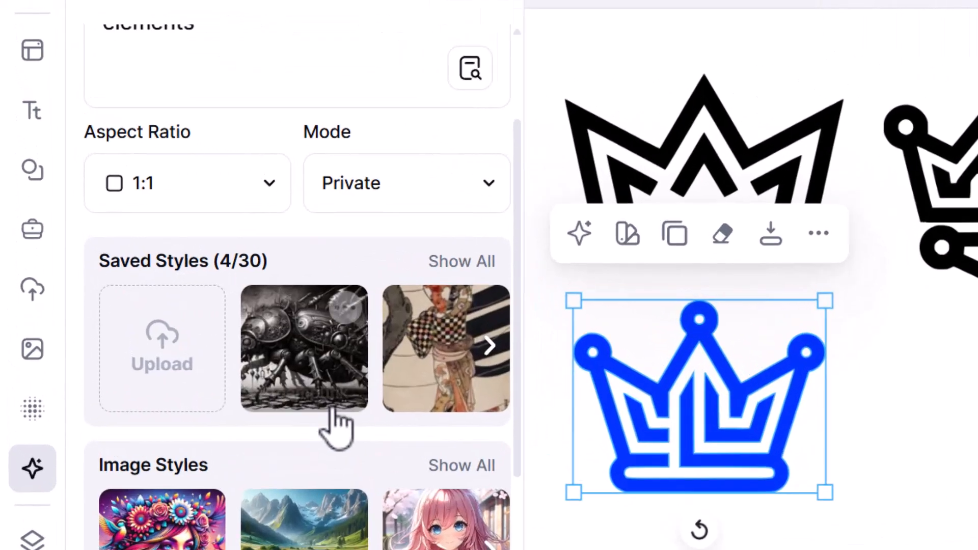
{"action": "scroll", "coordinate": [337, 428], "scroll_direction": "up", "scroll_amount": 3}
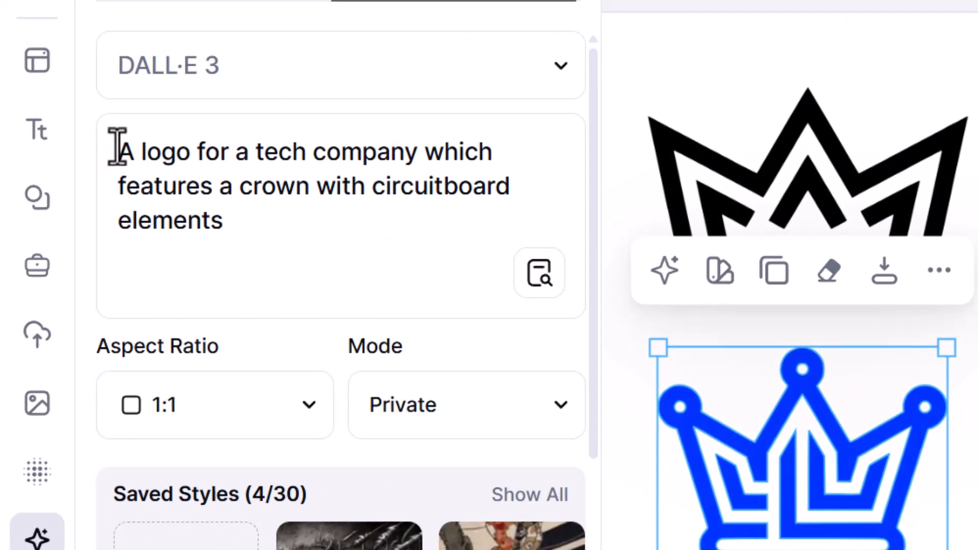
{"action": "left_click_drag", "start_coordinate": [118, 150], "coordinate": [262, 228]}
{"action": "left_click", "coordinate": [256, 230]}
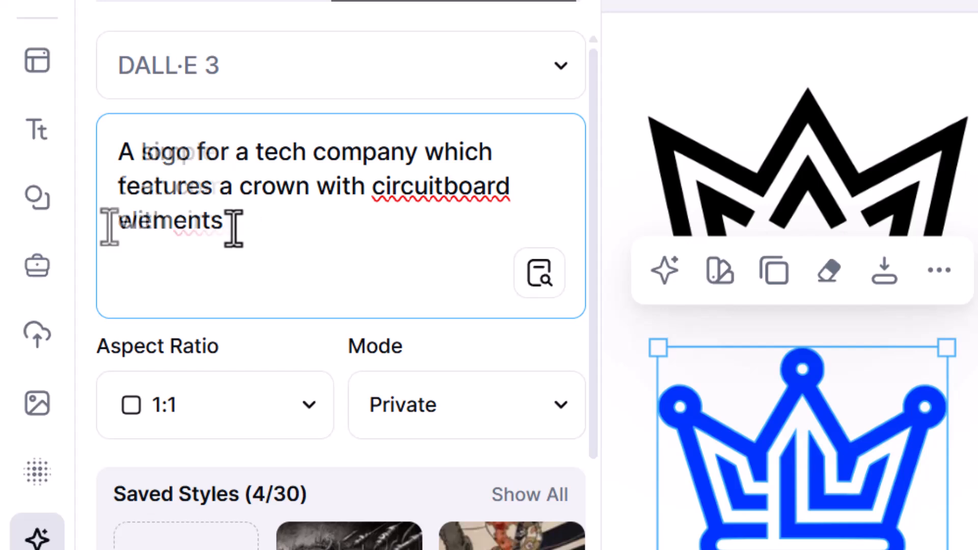
{"action": "left_click", "coordinate": [134, 151]}
{"action": "type", "text": "simple vector art style logo for a"}
{"action": "left_click_drag", "start_coordinate": [116, 150], "coordinate": [437, 142]}
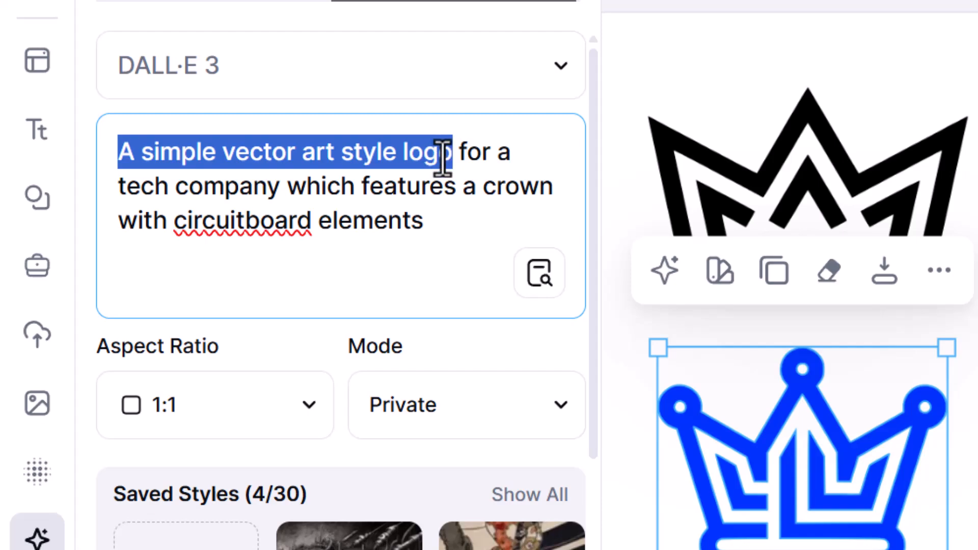
{"action": "scroll", "coordinate": [439, 278], "scroll_direction": "down", "scroll_amount": 10}
{"action": "left_click", "coordinate": [214, 491]}
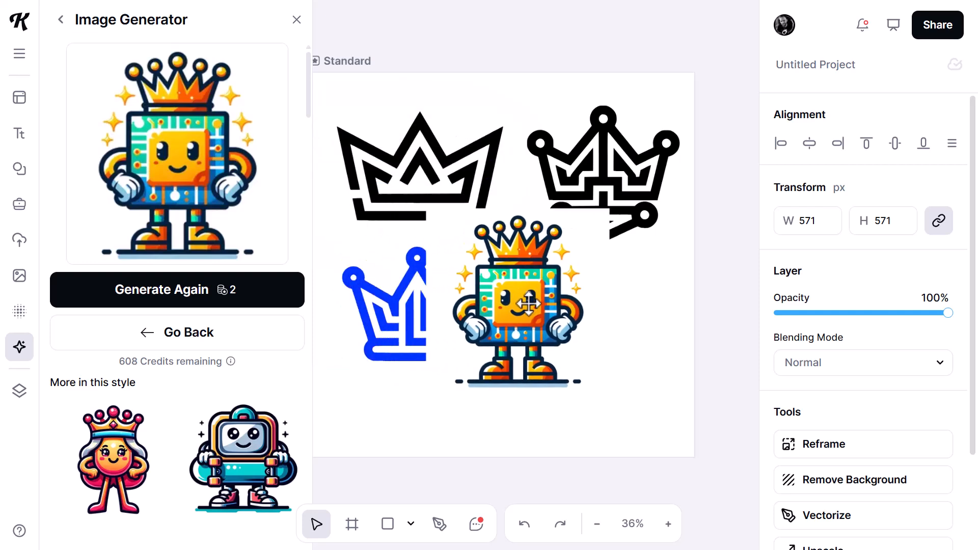
Step: Vectorize the generated circuit-chip mascot with 16 colors
{"action": "left_click", "coordinate": [399, 293]}
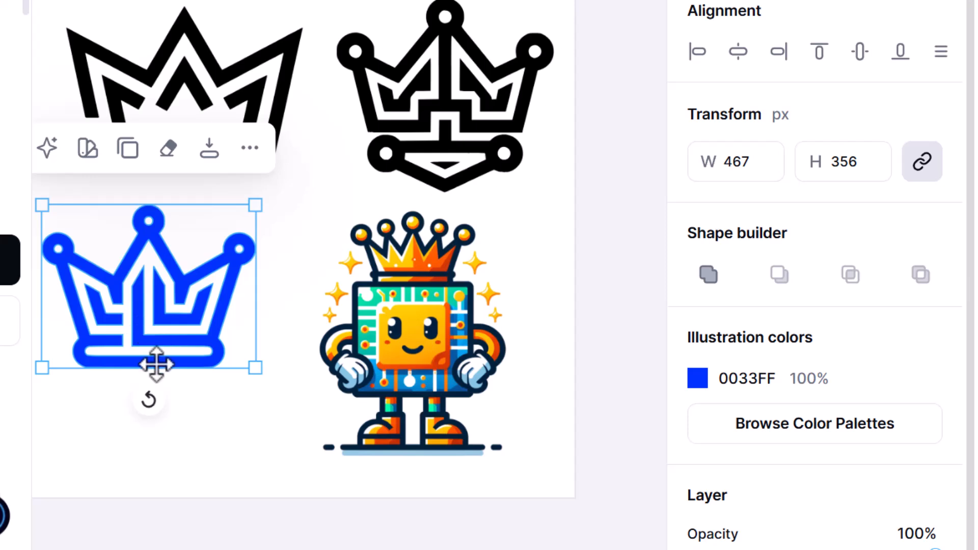
{"action": "left_click", "coordinate": [428, 328]}
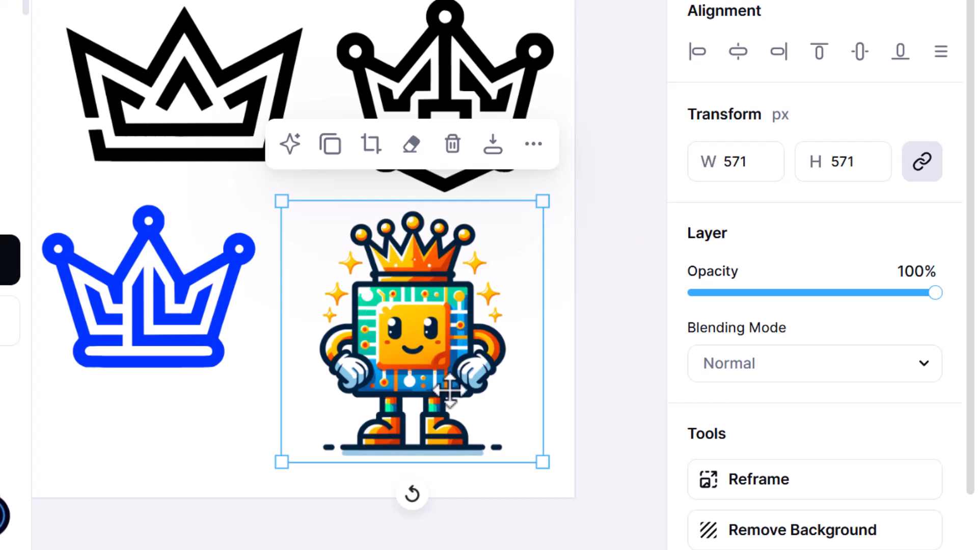
{"action": "scroll", "coordinate": [746, 369], "scroll_direction": "down", "scroll_amount": 1}
{"action": "scroll", "coordinate": [747, 369], "scroll_direction": "down", "scroll_amount": 3}
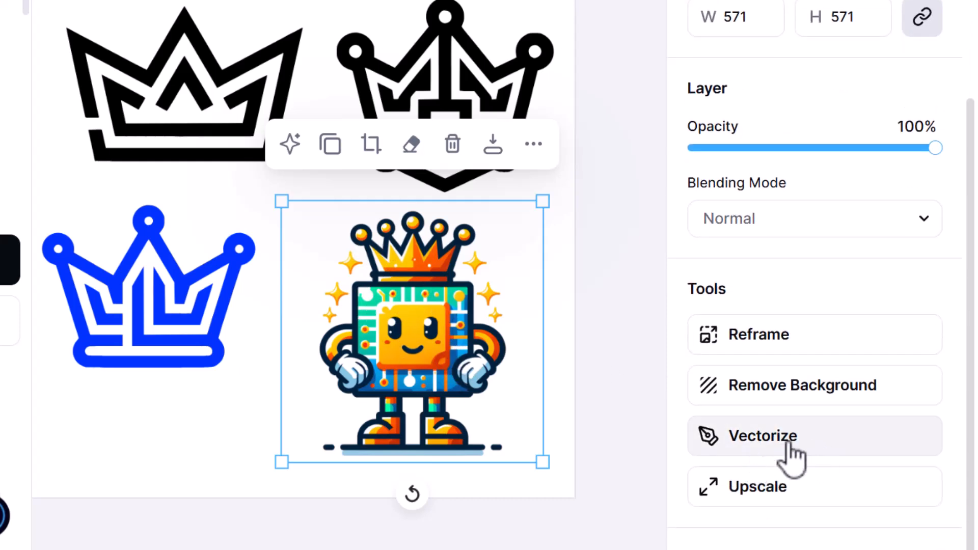
{"action": "left_click", "coordinate": [808, 451]}
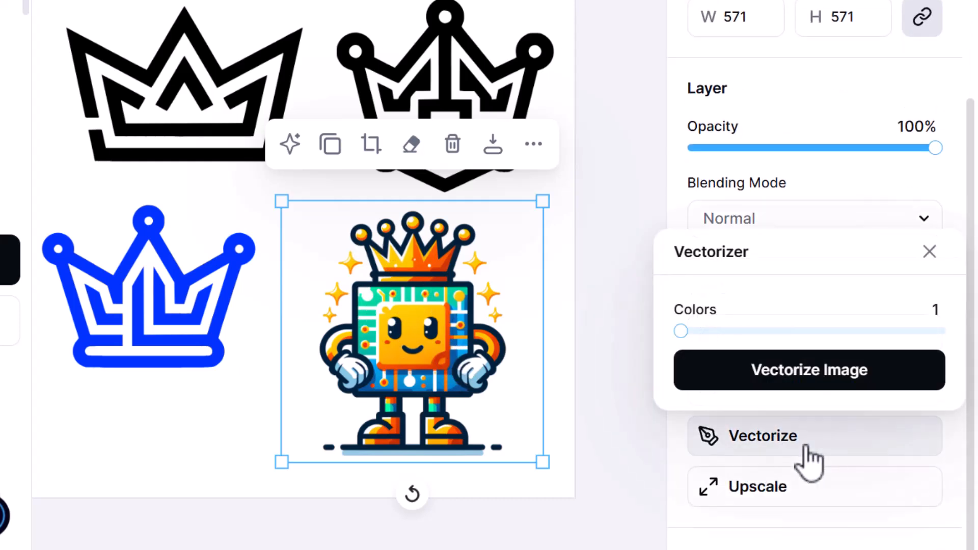
{"action": "left_click_drag", "start_coordinate": [679, 330], "coordinate": [945, 334]}
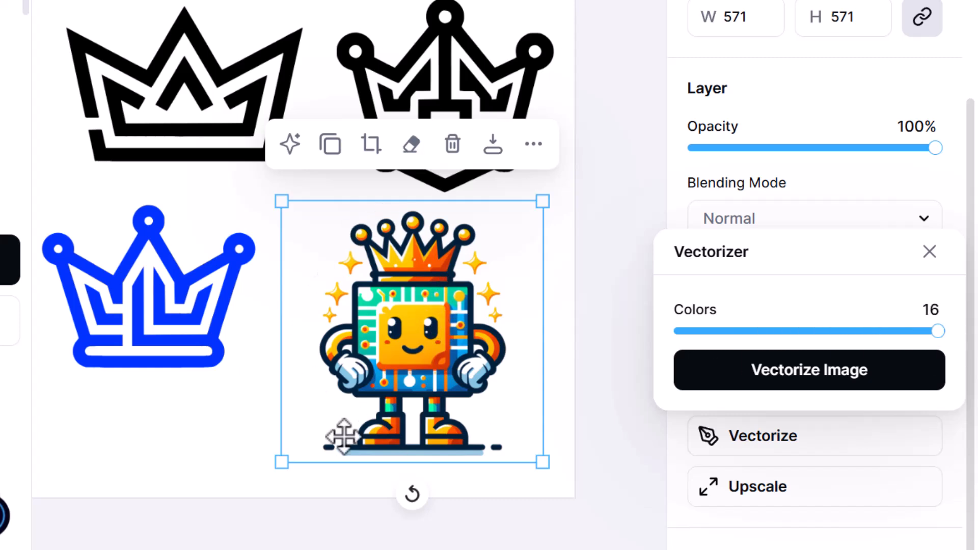
{"action": "left_click", "coordinate": [825, 385]}
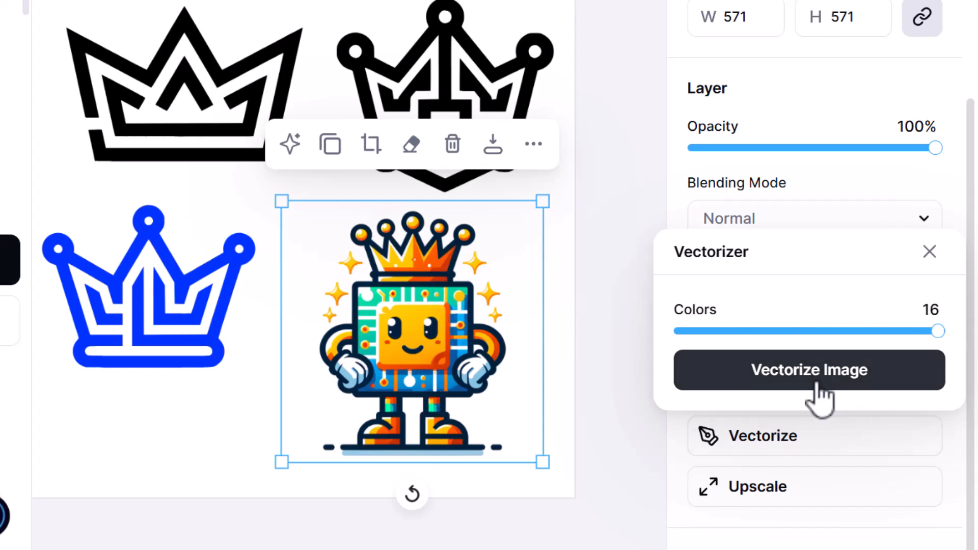
{"action": "left_click", "coordinate": [574, 355]}
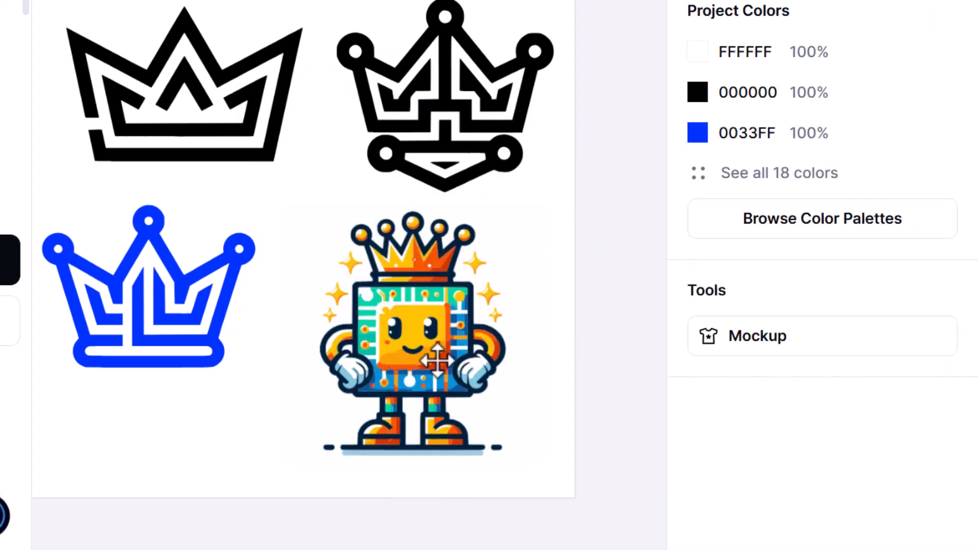
Step: Inspect the vectorized mascot's face and path outlines up close, including its illustration colors
{"action": "scroll", "coordinate": [436, 359], "scroll_direction": "up", "scroll_amount": 10}
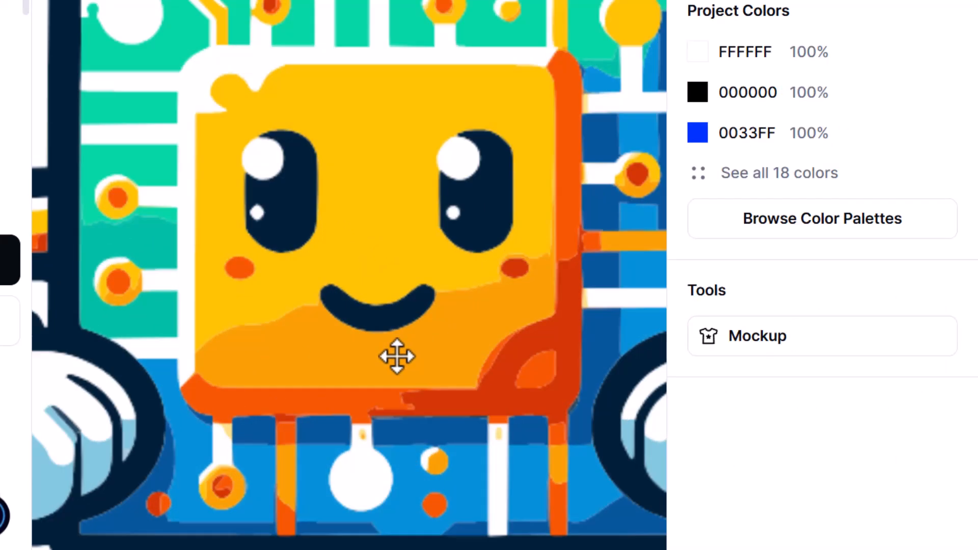
{"action": "left_click", "coordinate": [457, 110]}
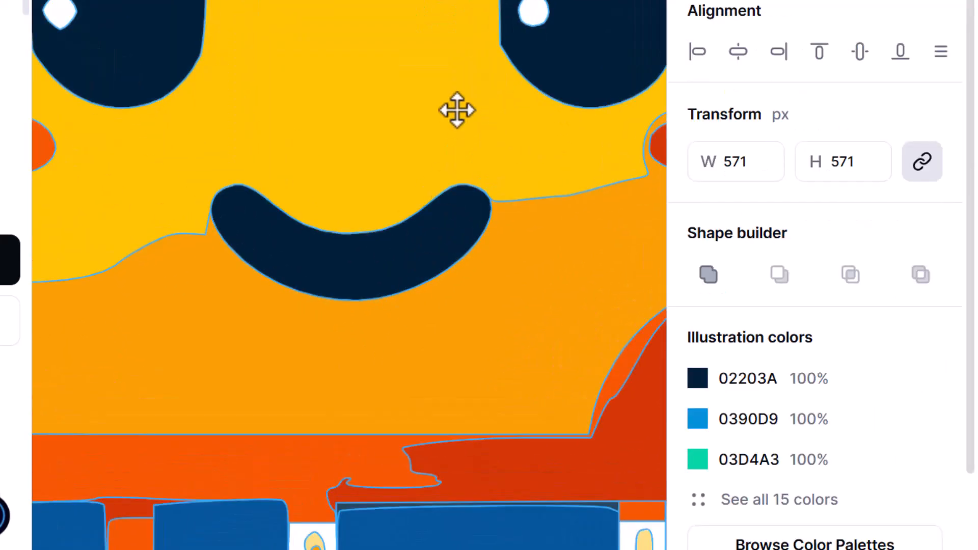
{"action": "scroll", "coordinate": [351, 367], "scroll_direction": "down", "scroll_amount": 10}
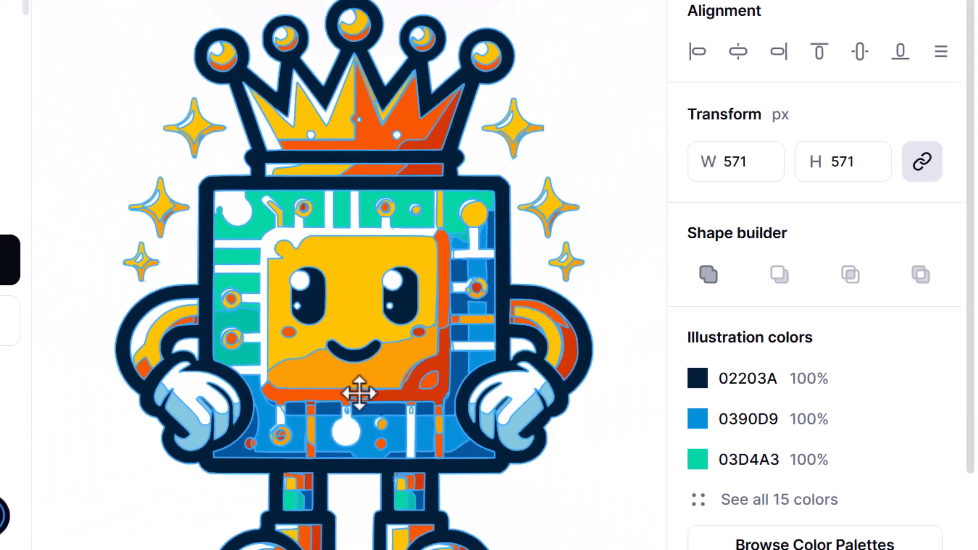
{"action": "scroll", "coordinate": [360, 393], "scroll_direction": "down", "scroll_amount": 5}
{"action": "left_click", "coordinate": [563, 245]}
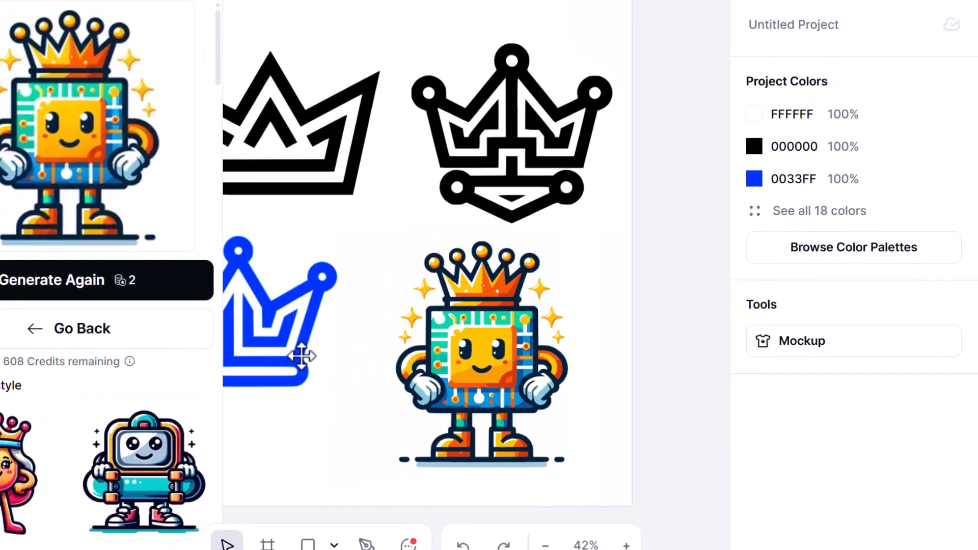
Step: Add a second artboard of 994 × 1200 px beside the artboard holding the crown logos
{"action": "left_click", "coordinate": [127, 346]}
{"action": "scroll", "coordinate": [481, 452], "scroll_direction": "left", "scroll_amount": 3}
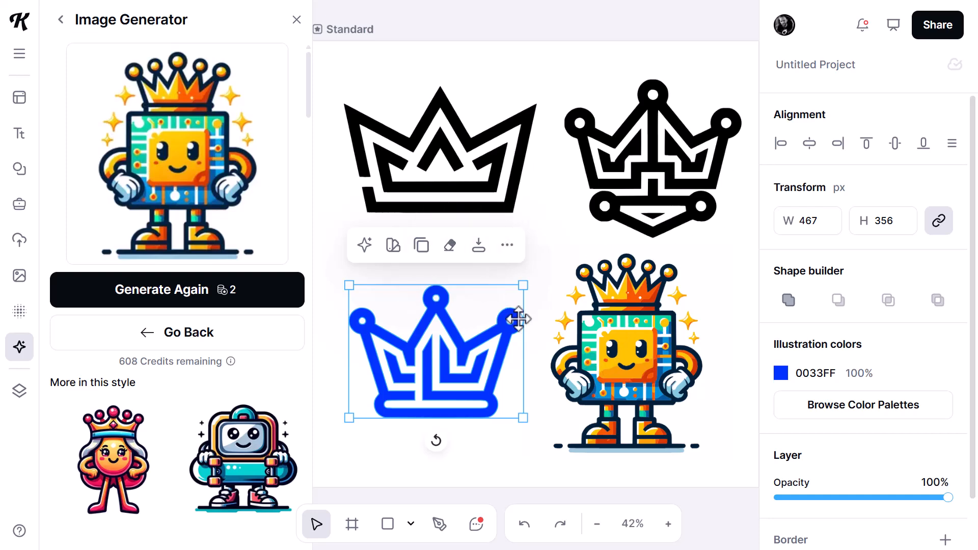
{"action": "scroll", "coordinate": [519, 319], "scroll_direction": "down", "scroll_amount": 3}
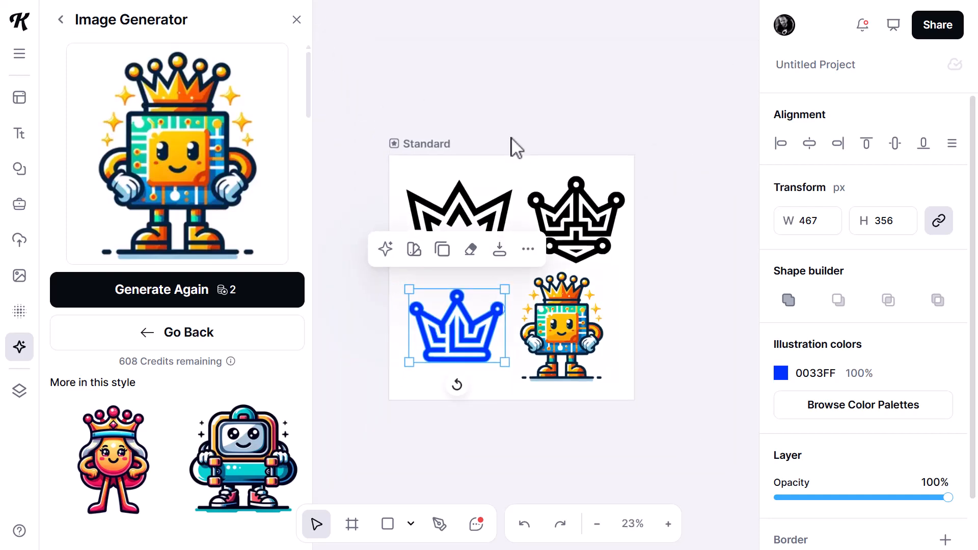
{"action": "left_click", "coordinate": [393, 144]}
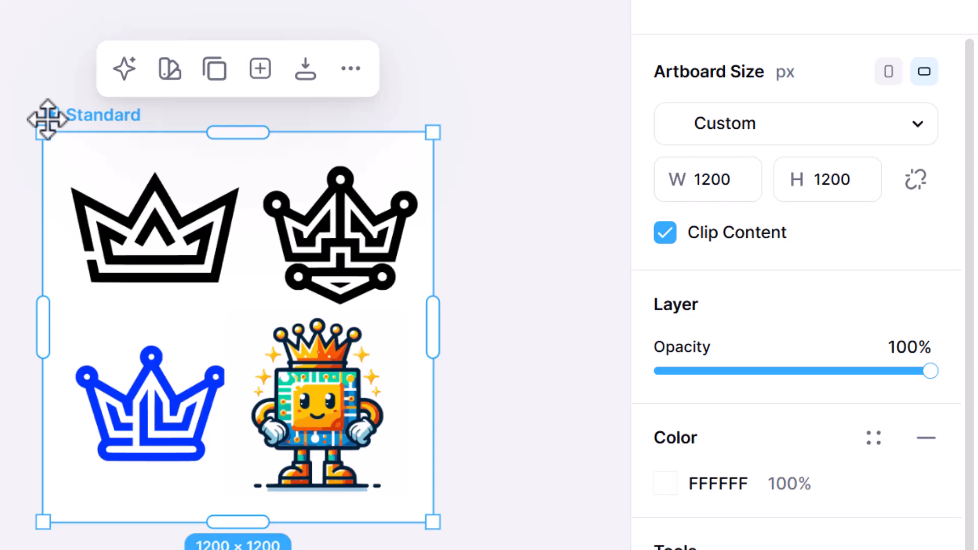
{"action": "left_click", "coordinate": [259, 70]}
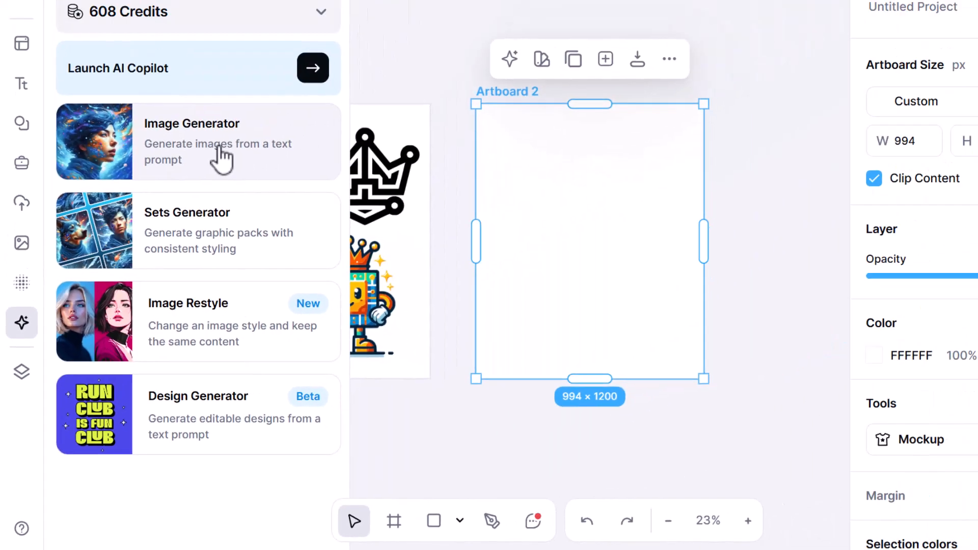
Step: Reopen the Image Generator and copy the complete crown logo prompt
{"action": "left_click", "coordinate": [219, 153]}
{"action": "scroll", "coordinate": [191, 201], "scroll_direction": "down", "scroll_amount": 2}
{"action": "scroll", "coordinate": [186, 209], "scroll_direction": "up", "scroll_amount": 2}
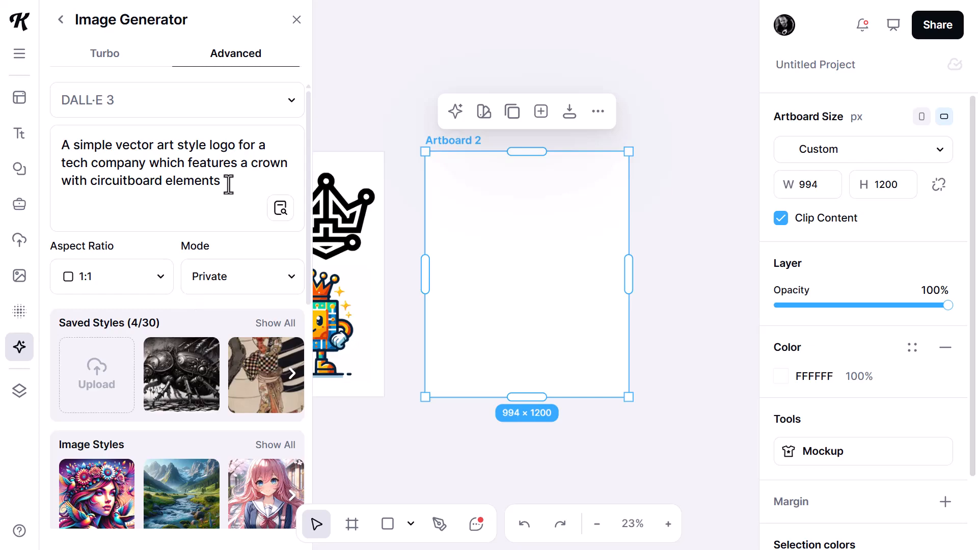
{"action": "left_click_drag", "start_coordinate": [229, 184], "coordinate": [61, 146]}
{"action": "right_click", "coordinate": [86, 148]}
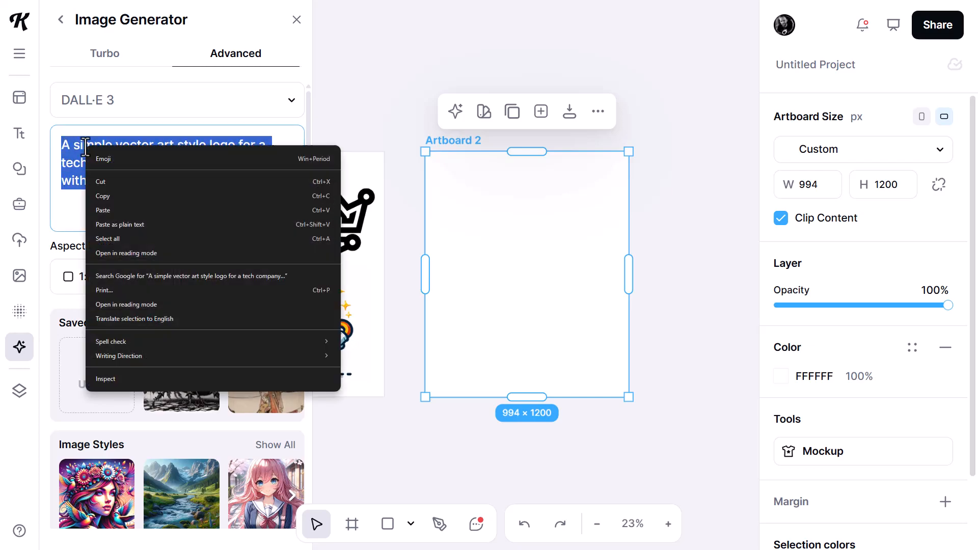
{"action": "left_click", "coordinate": [111, 196]}
Step: Switch to the Design Generator, keep Logo as the design type, and paste the copied crown logo prompt as the subject
{"action": "left_click", "coordinate": [120, 39]}
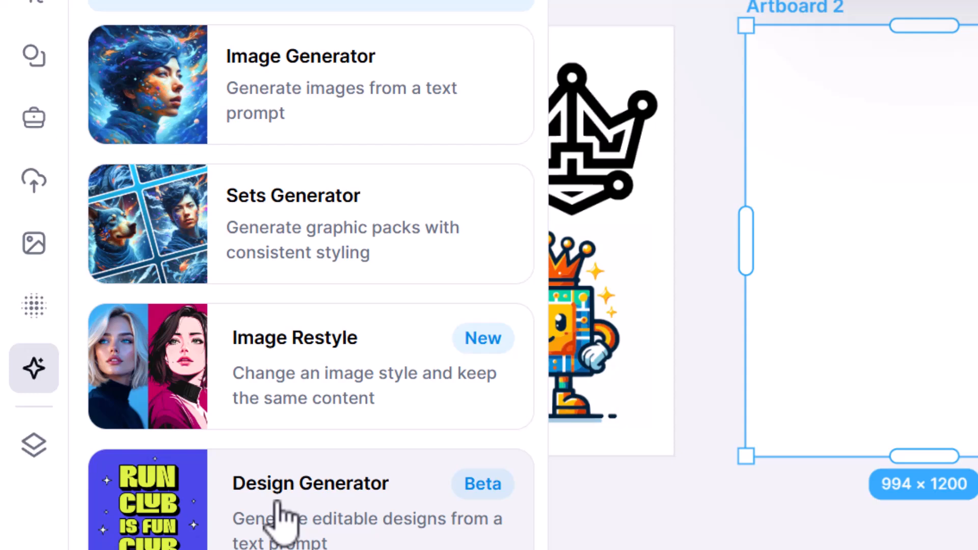
{"action": "left_click", "coordinate": [308, 461]}
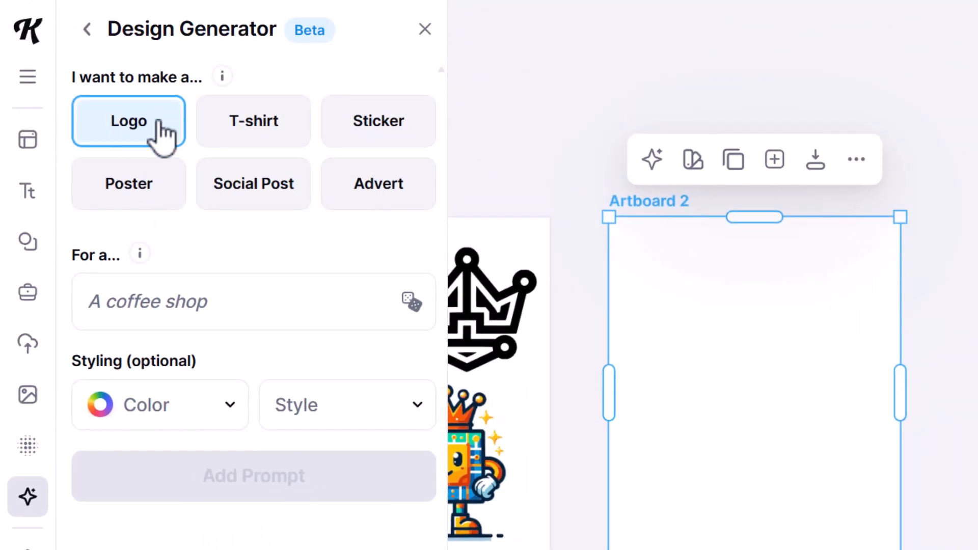
{"action": "left_click", "coordinate": [271, 321]}
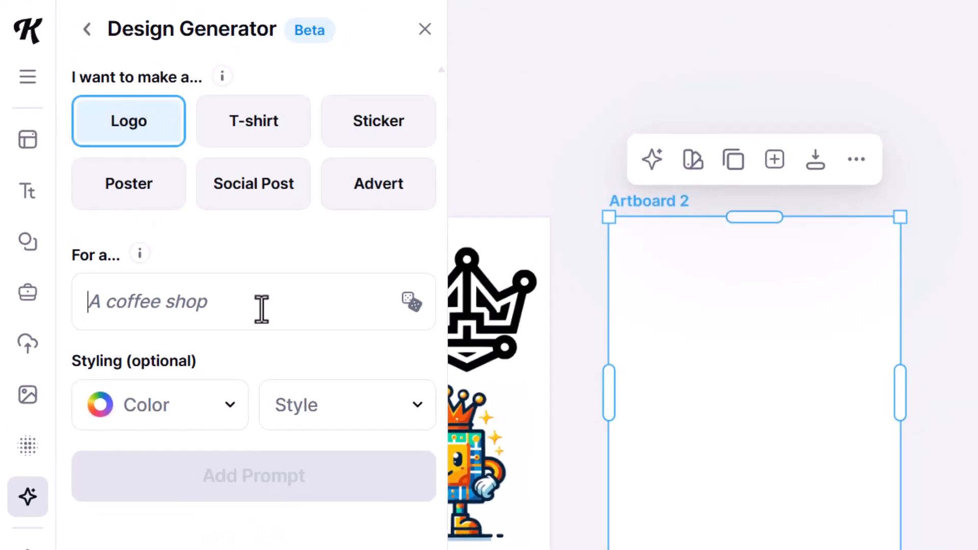
{"action": "key", "text": "ctrl+v"}
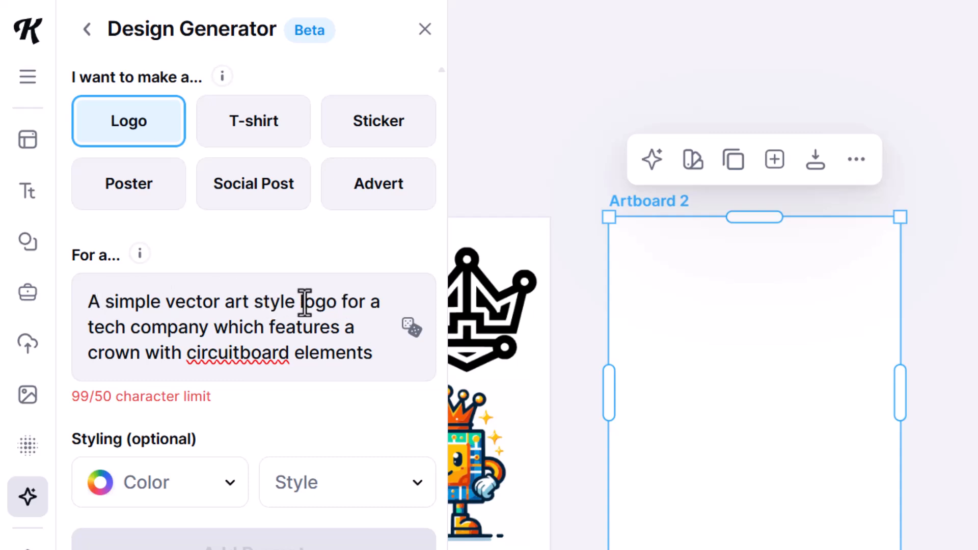
Step: Shorten the design prompt to "tech company, a crown with circuitboard elements"
{"action": "left_click_drag", "start_coordinate": [339, 304], "coordinate": [87, 301]}
{"action": "key", "text": "BackSpace"}
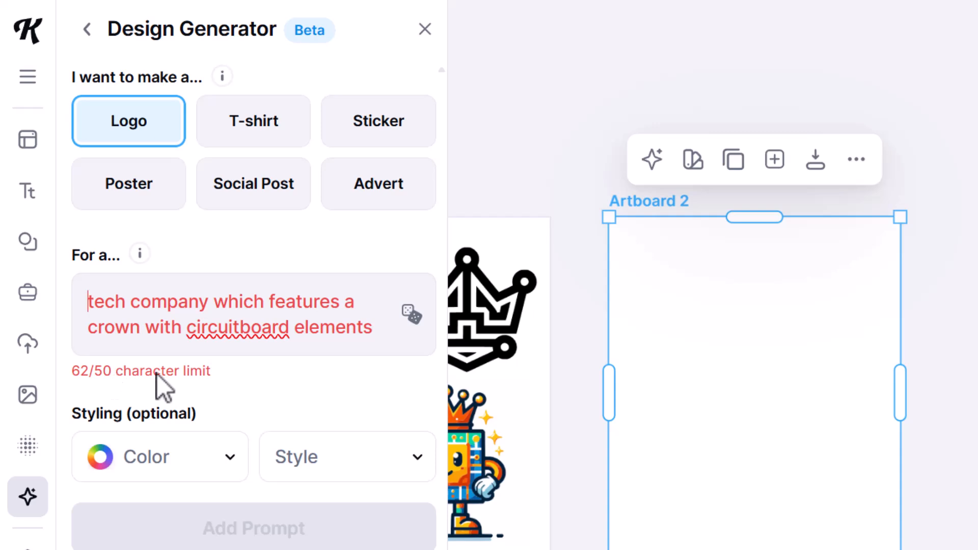
{"action": "left_click_drag", "start_coordinate": [209, 302], "coordinate": [352, 301]}
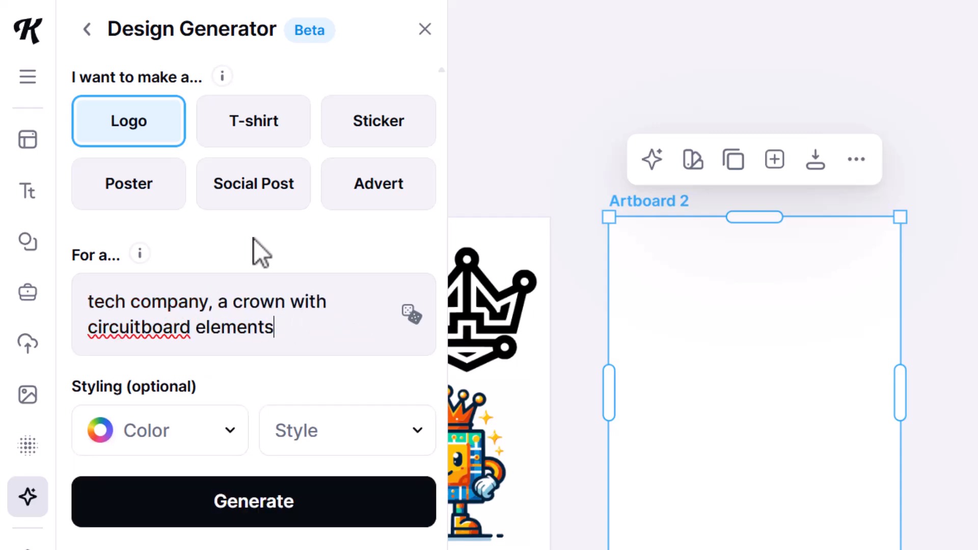
Step: Work the company name into the prompt and condense it to: tech company, "King IT", a crown, circuitboard
{"action": "left_click", "coordinate": [208, 302]}
{"action": "type", "text": "named \"King IT\""}
{"action": "left_click_drag", "start_coordinate": [186, 327], "coordinate": [143, 327]}
{"action": "type", "text": ","}
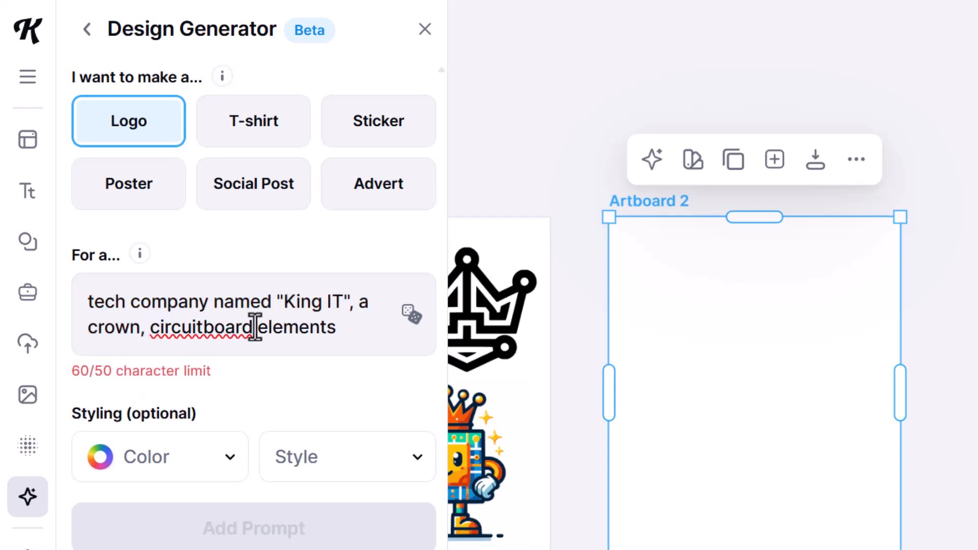
{"action": "left_click_drag", "start_coordinate": [255, 327], "coordinate": [338, 327]}
{"action": "key", "text": "BackSpace"}
{"action": "left_click_drag", "start_coordinate": [272, 302], "coordinate": [210, 301]}
{"action": "type", "text": ","}
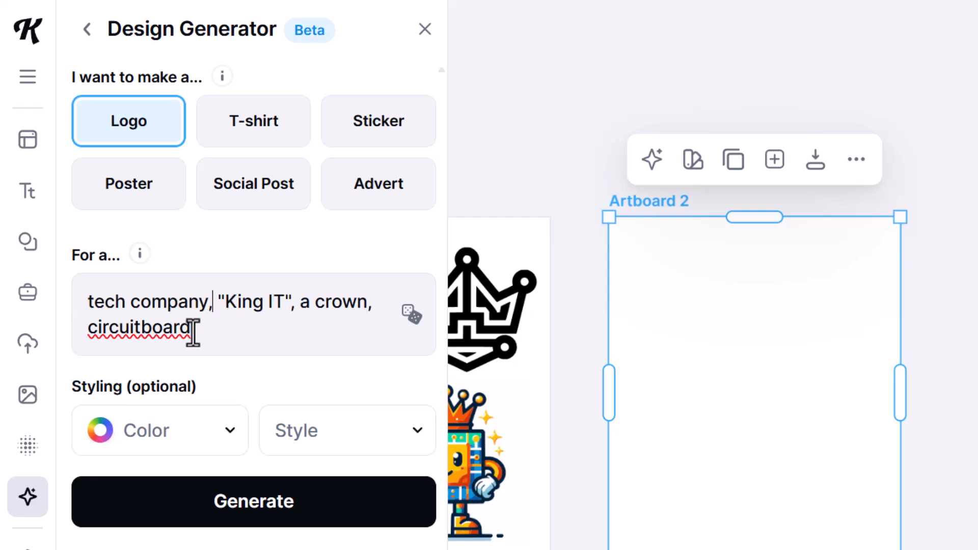
Step: Choose black as the design color and remove "circuitboard" from the prompt, leaving: tech company, "King IT", a crown
{"action": "left_click", "coordinate": [107, 438]}
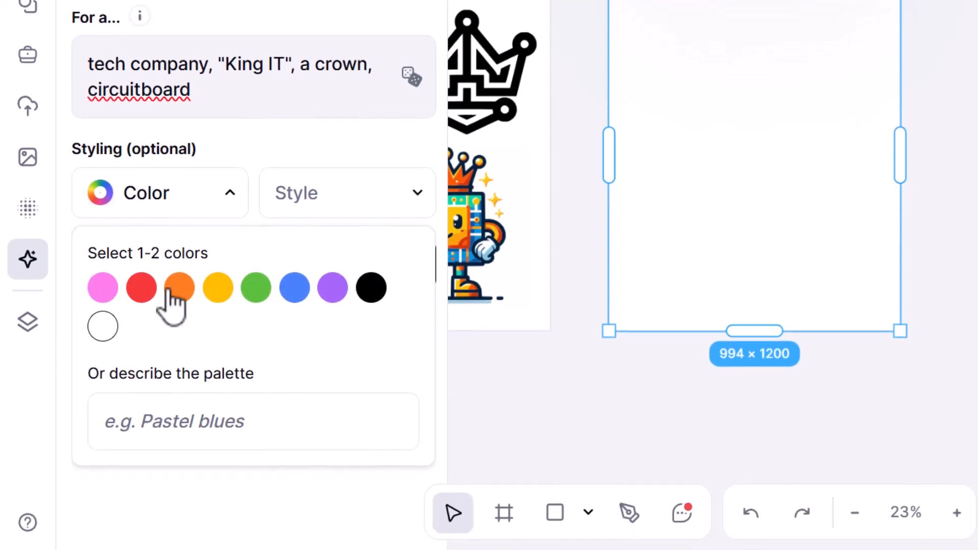
{"action": "left_click", "coordinate": [375, 291]}
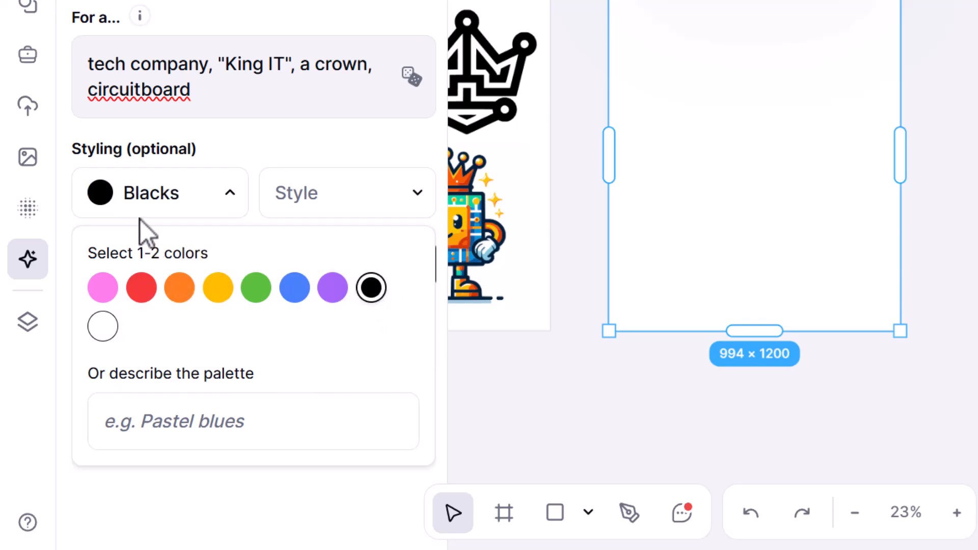
{"action": "left_click", "coordinate": [315, 203]}
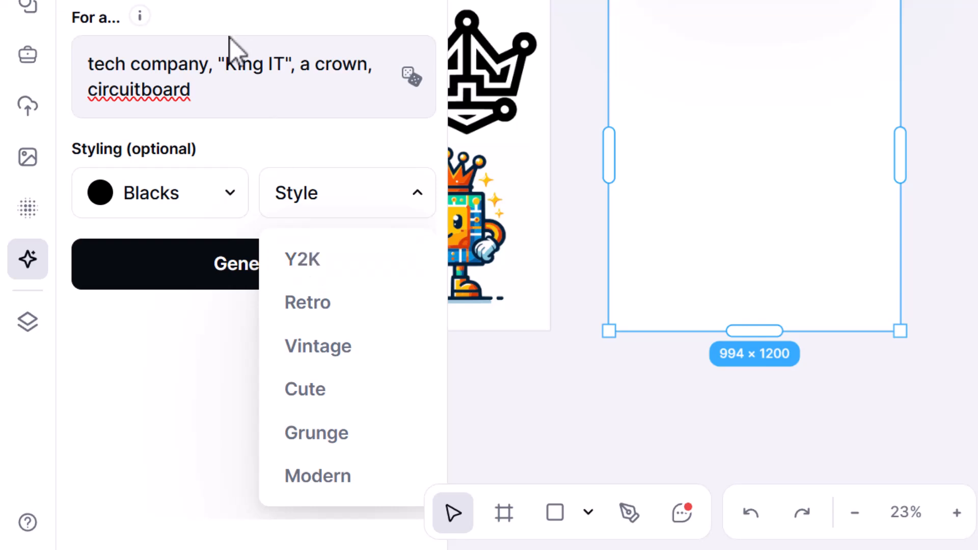
{"action": "left_click_drag", "start_coordinate": [212, 94], "coordinate": [94, 97]}
{"action": "key", "text": "BackSpace"}
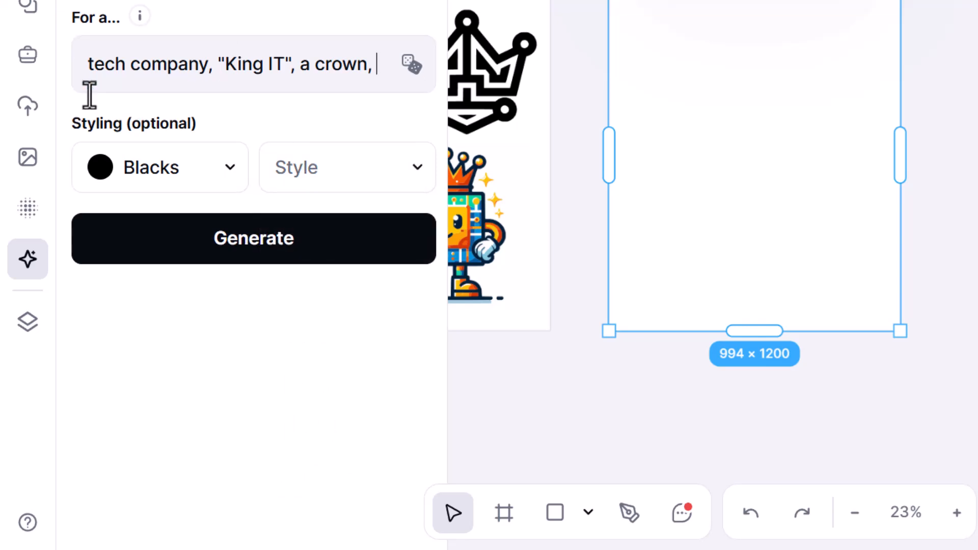
Step: Apply the Modern style and generate the logo designs
{"action": "left_click", "coordinate": [393, 175]}
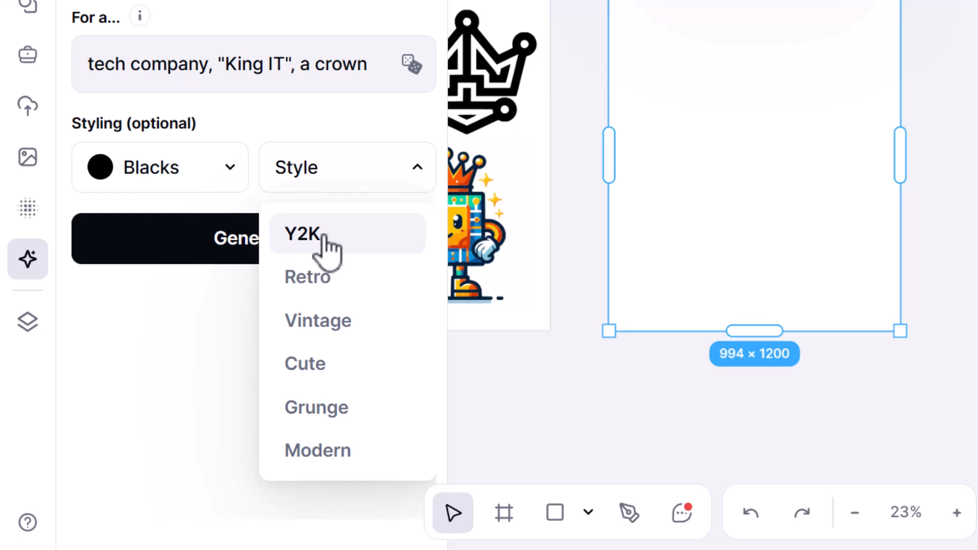
{"action": "left_click", "coordinate": [313, 450]}
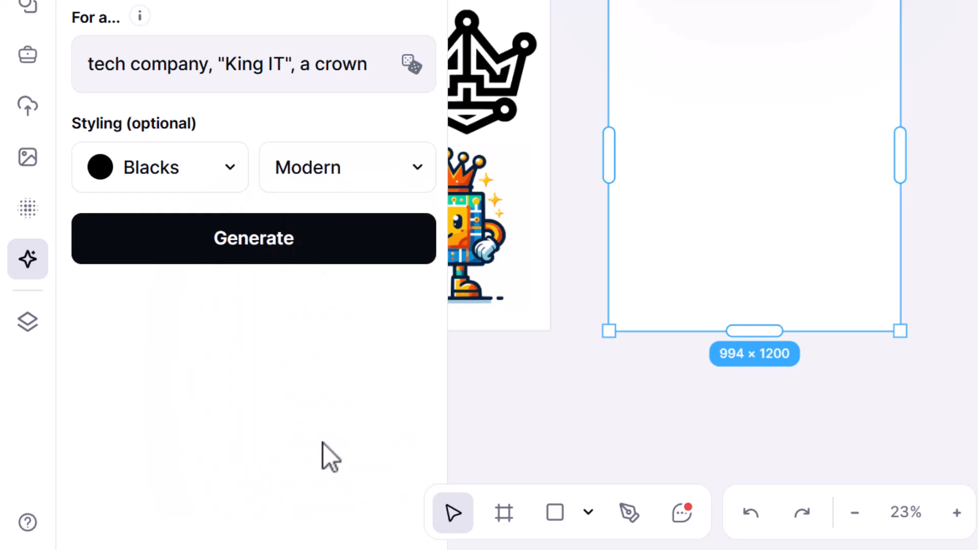
{"action": "left_click", "coordinate": [300, 248]}
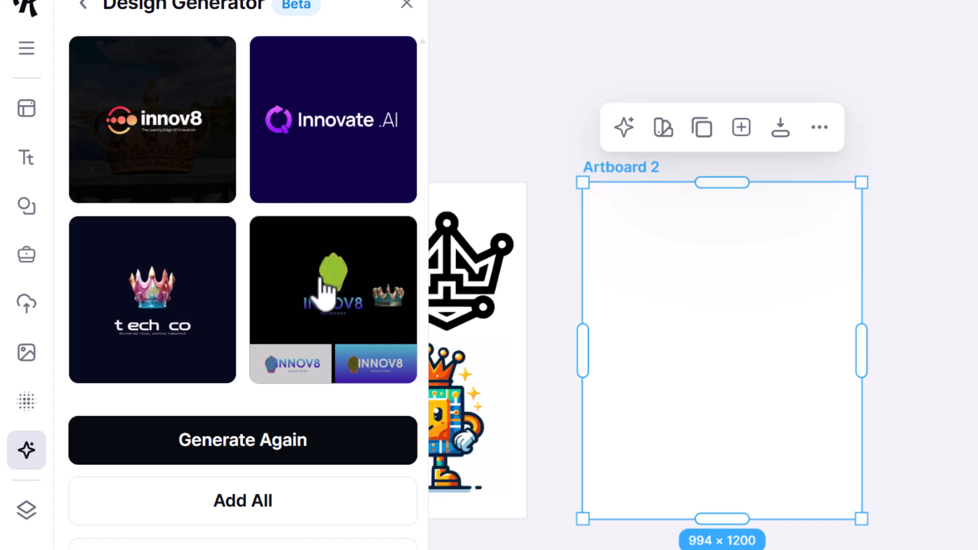
Step: Place the generated INNOV8 design with the green emblem on the canvas and delete its metallic crown image
{"action": "left_click", "coordinate": [411, 392]}
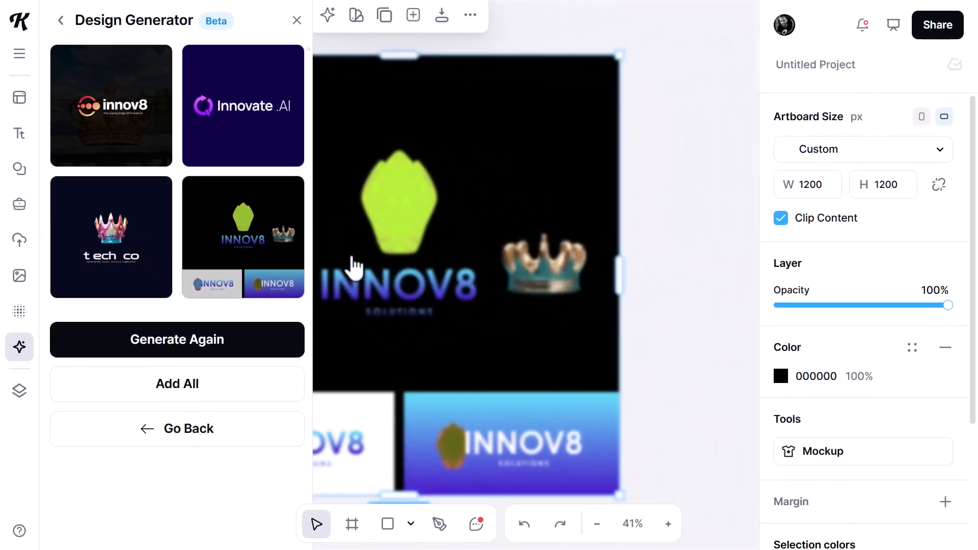
{"action": "left_click", "coordinate": [659, 270]}
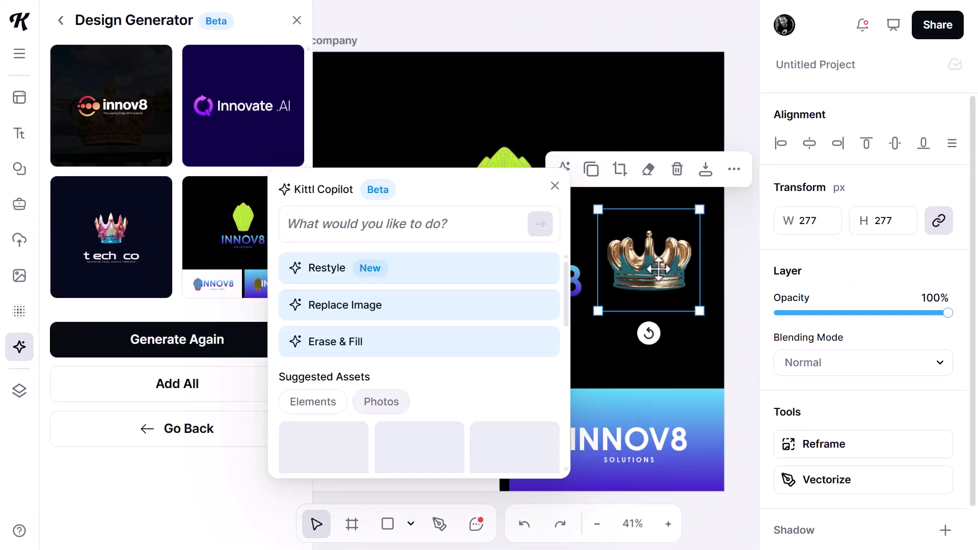
{"action": "key", "text": "Delete"}
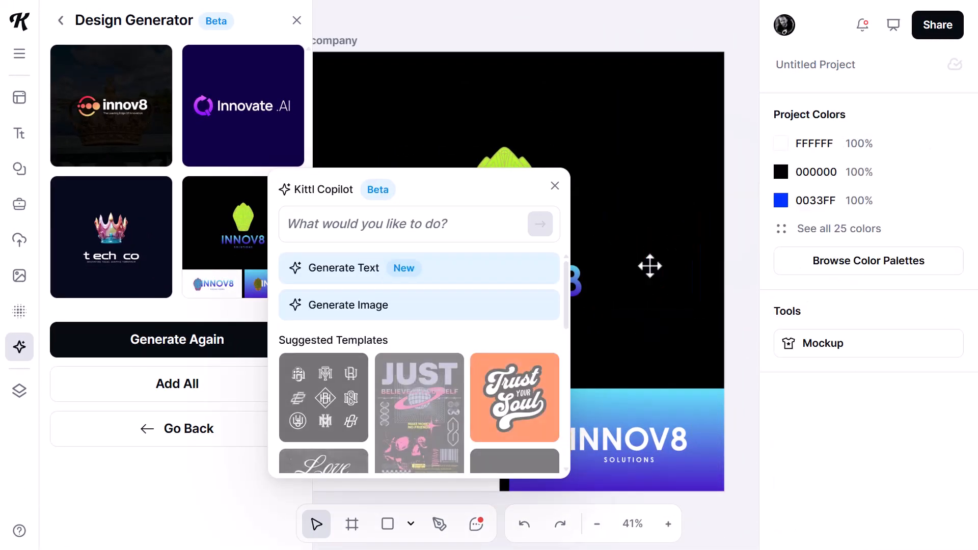
{"action": "left_click", "coordinate": [554, 187]}
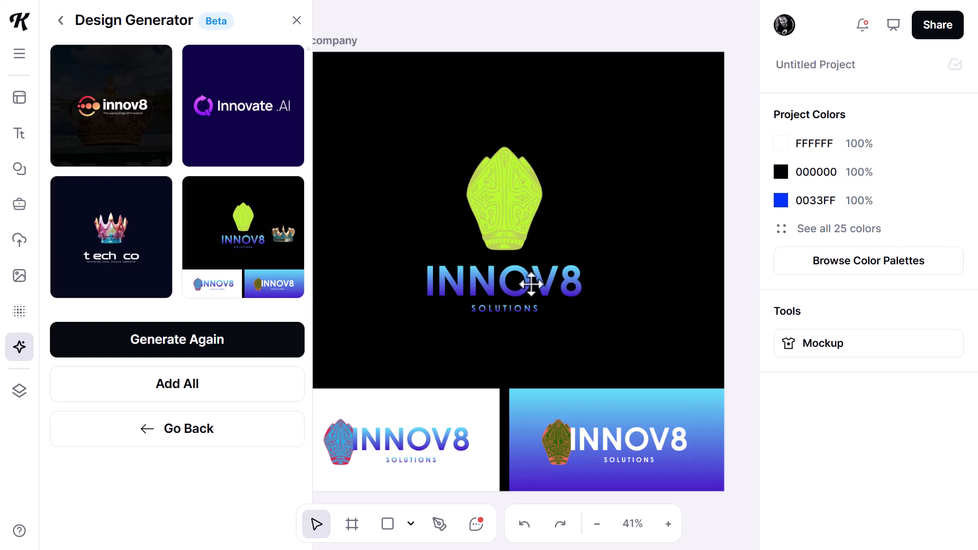
Step: Clear the white and blue logo variants from the tech company artboard and center the main INNOV8 logo on the black background
{"action": "left_click", "coordinate": [531, 284]}
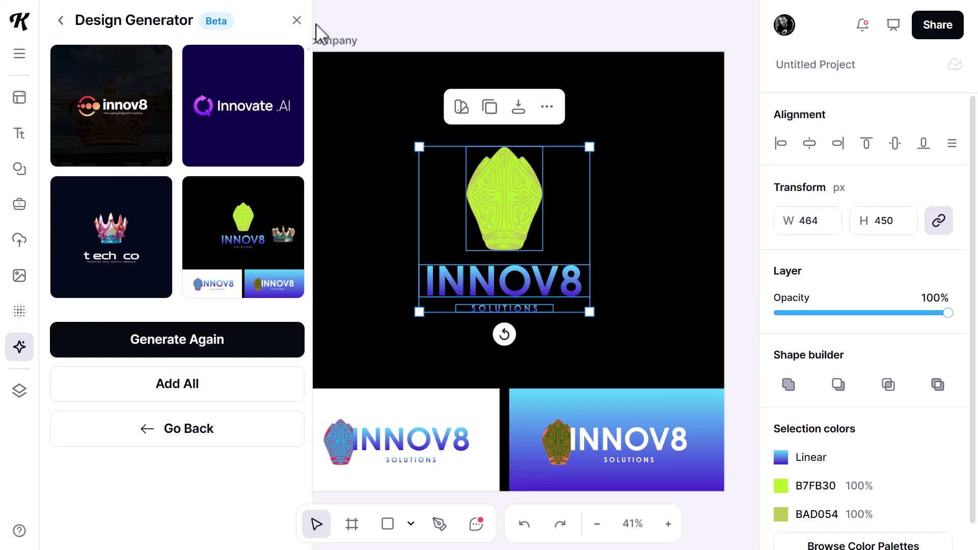
{"action": "left_click", "coordinate": [297, 20]}
{"action": "left_click", "coordinate": [301, 400]}
{"action": "left_click", "coordinate": [687, 436]}
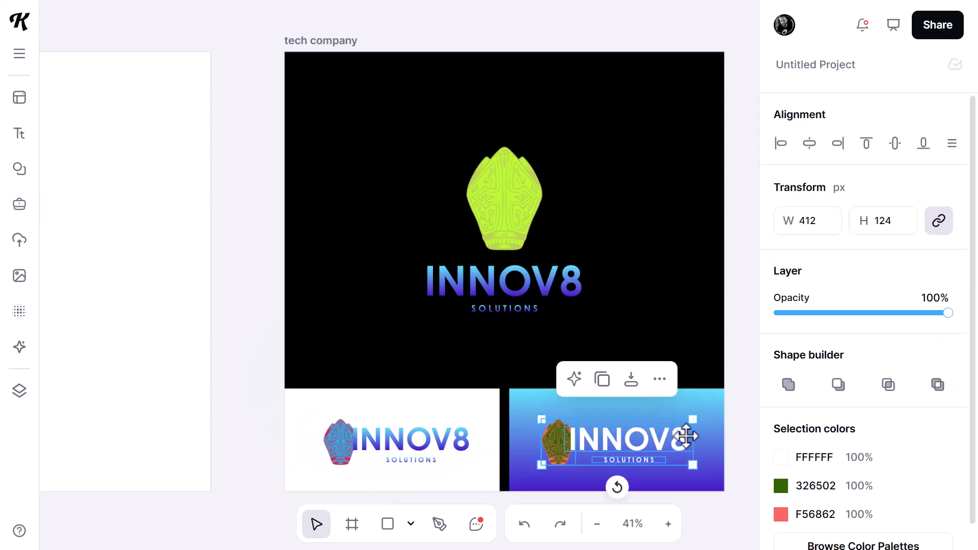
{"action": "left_click", "coordinate": [388, 399]}
{"action": "left_click", "coordinate": [502, 268]}
Step: Replace the INNOV8 headline beneath the green emblem with "KingAI"
{"action": "double_click", "coordinate": [445, 304]}
{"action": "double_click", "coordinate": [446, 304]}
{"action": "type", "text": "K"}
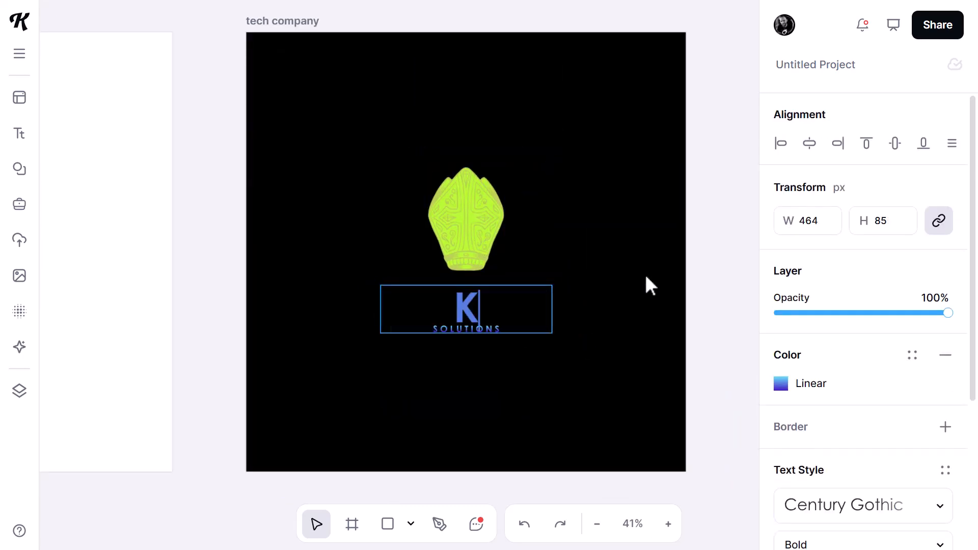
{"action": "type", "text": "ingAI"}
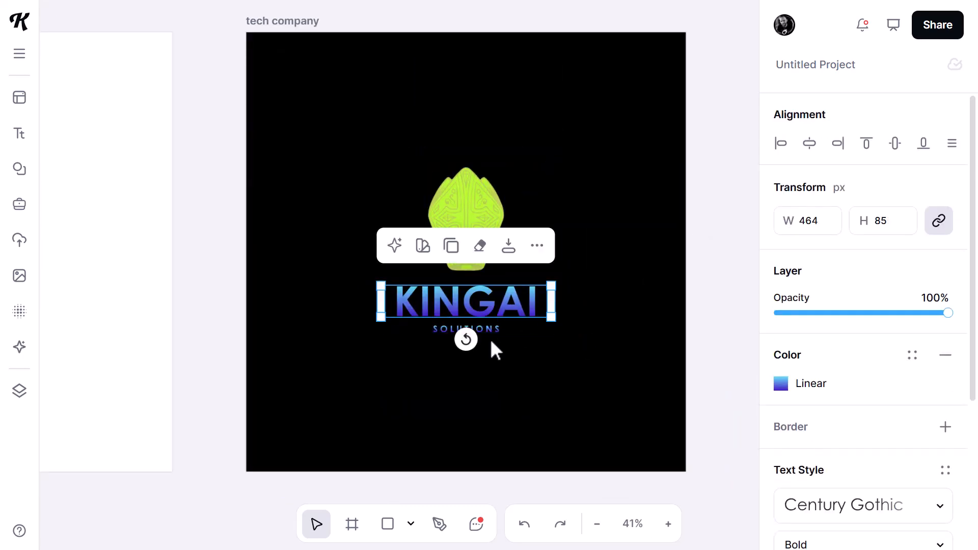
Step: Remove the linear gradient fill from the KINGAI headline
{"action": "left_click", "coordinate": [492, 340]}
{"action": "left_click", "coordinate": [514, 308]}
{"action": "double_click", "coordinate": [513, 308]}
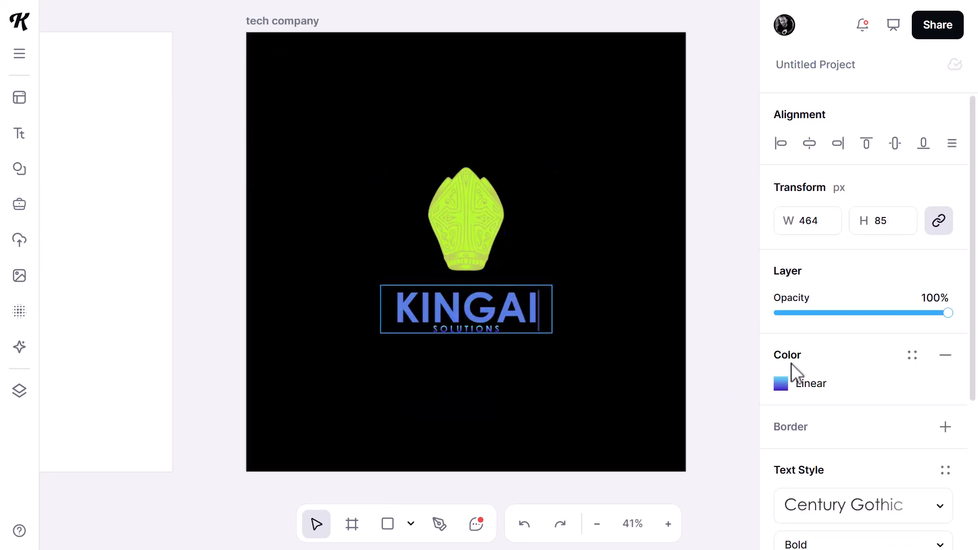
{"action": "left_click", "coordinate": [806, 391]}
{"action": "left_click", "coordinate": [946, 355]}
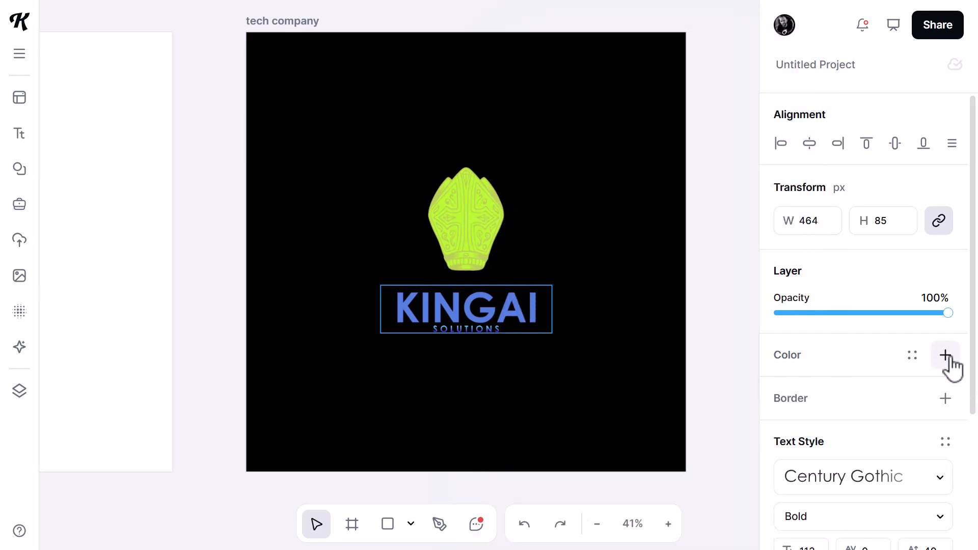
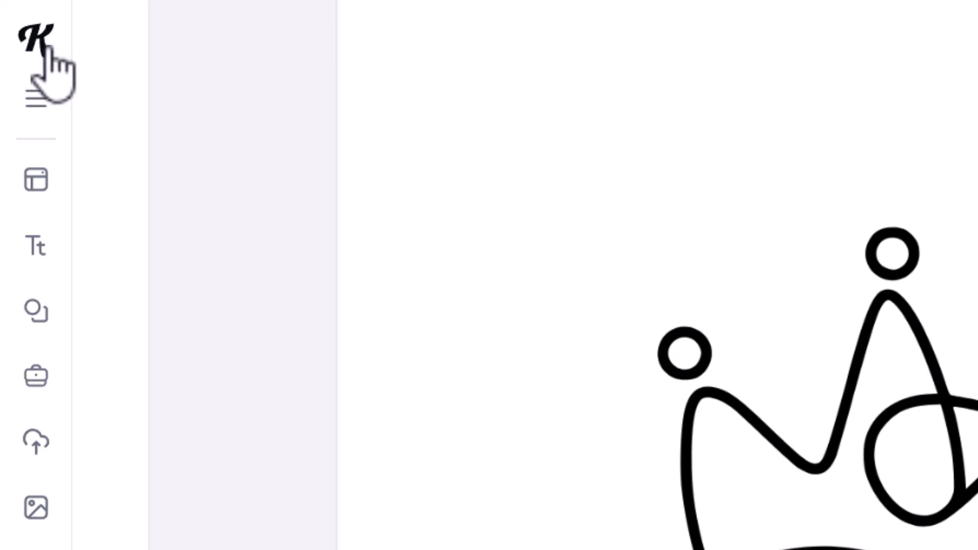
Step: Create a new project with a standard 1200 × 1200 px artboard at 300 DPI
{"action": "left_click", "coordinate": [38, 42]}
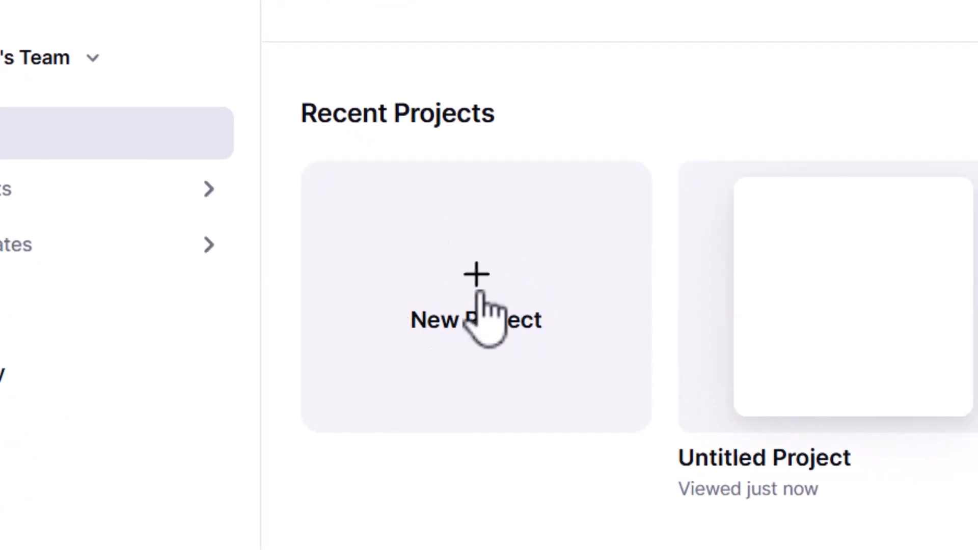
{"action": "left_click", "coordinate": [385, 288]}
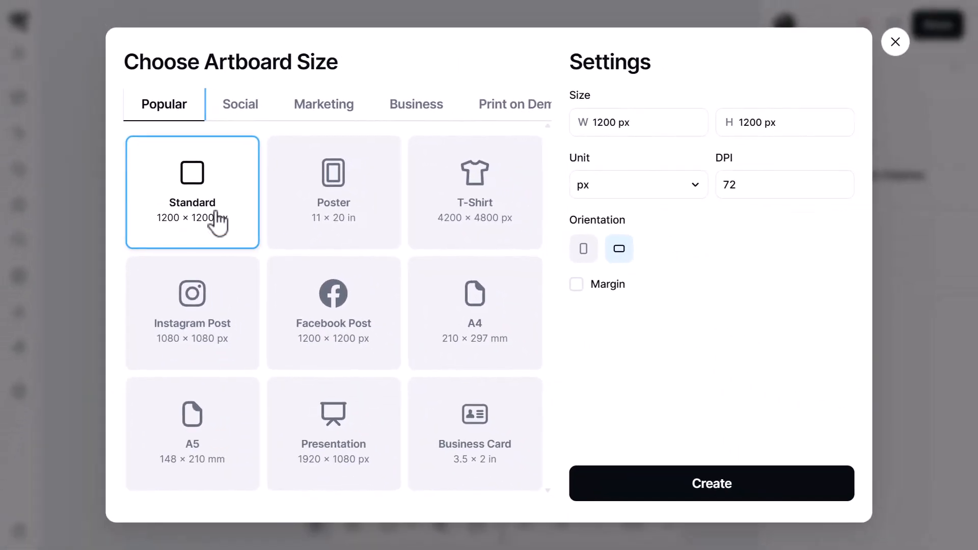
{"action": "left_click", "coordinate": [744, 187]}
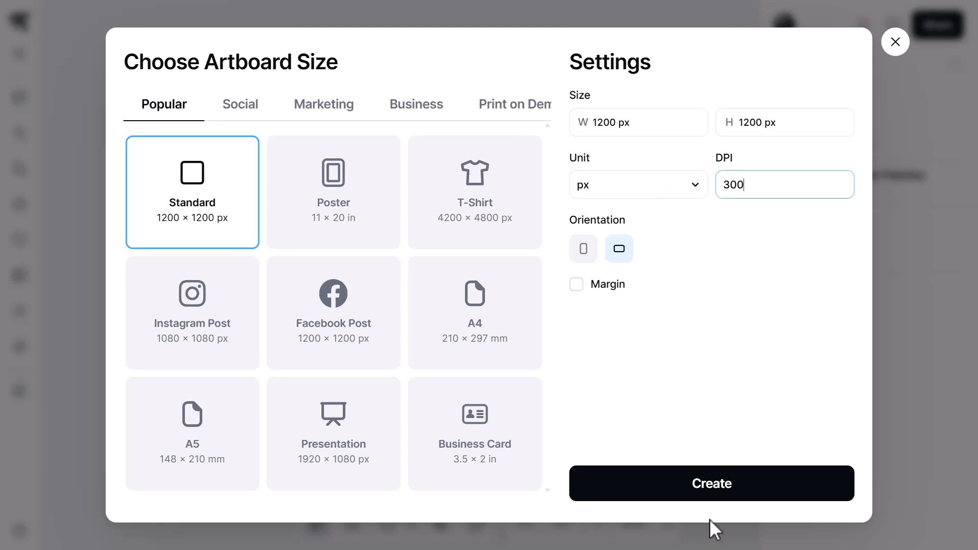
{"action": "left_click", "coordinate": [716, 497]}
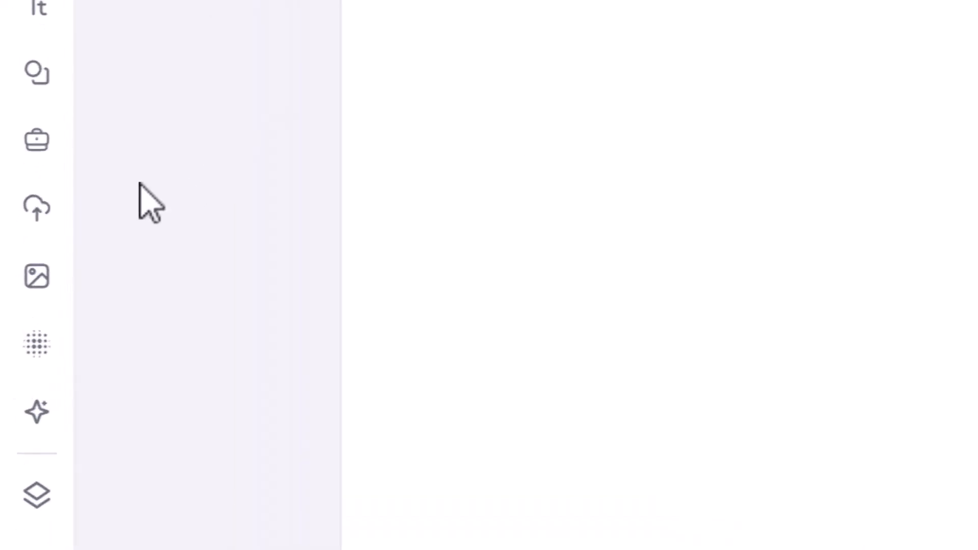
Step: Add the line-art crown "KING AI" logo from the AI Generated uploads folder to the artboard
{"action": "left_click", "coordinate": [36, 208]}
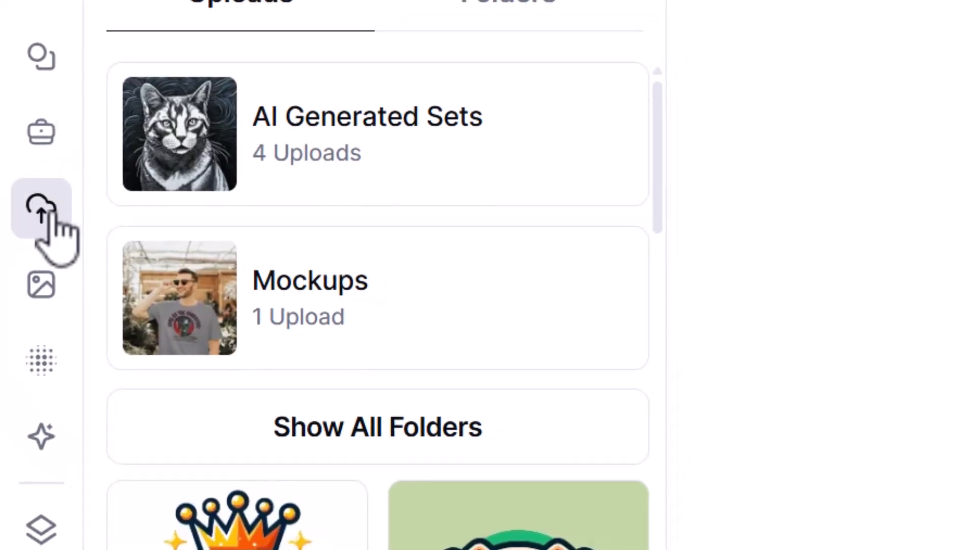
{"action": "left_click", "coordinate": [417, 427]}
{"action": "scroll", "coordinate": [425, 426], "scroll_direction": "down", "scroll_amount": 1}
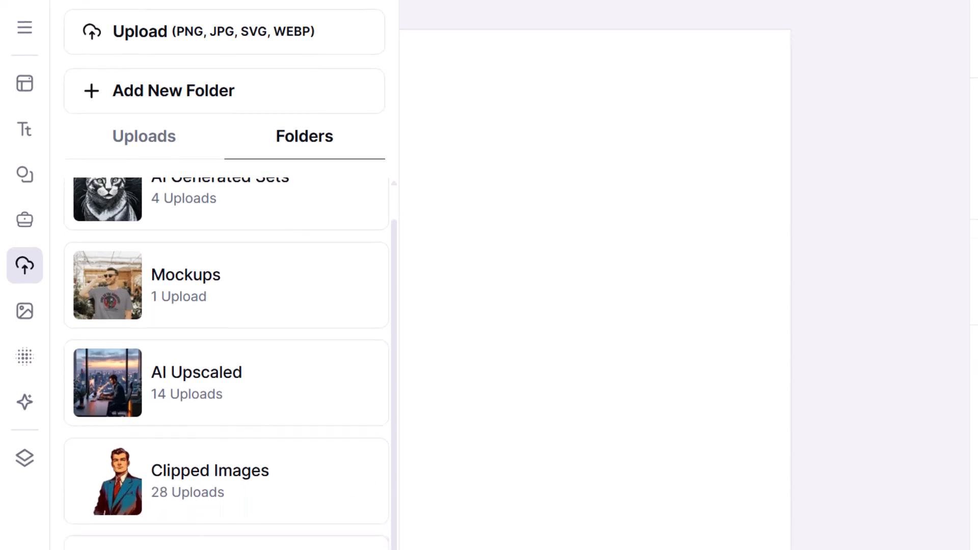
{"action": "left_click", "coordinate": [180, 485]}
{"action": "scroll", "coordinate": [228, 131], "scroll_direction": "down", "scroll_amount": 1}
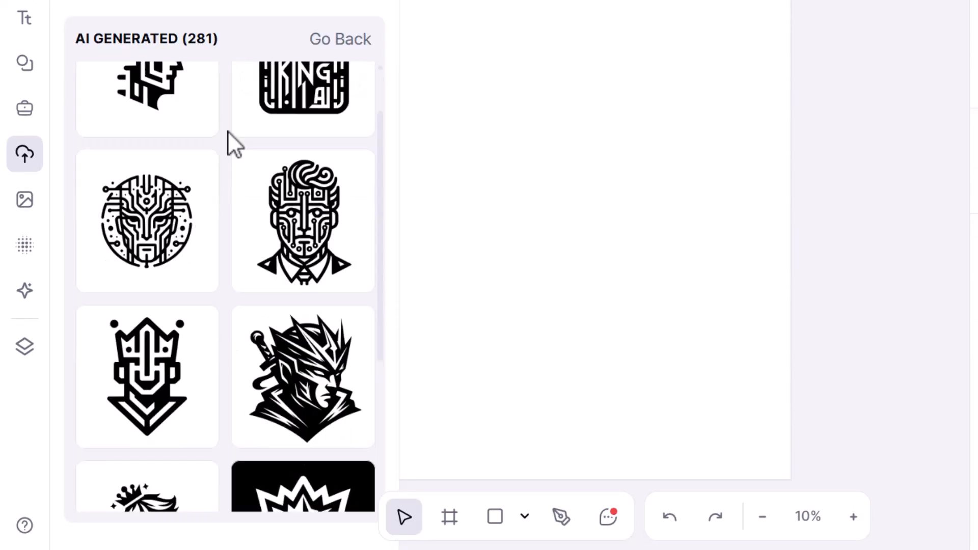
{"action": "scroll", "coordinate": [228, 131], "scroll_direction": "down", "scroll_amount": 12}
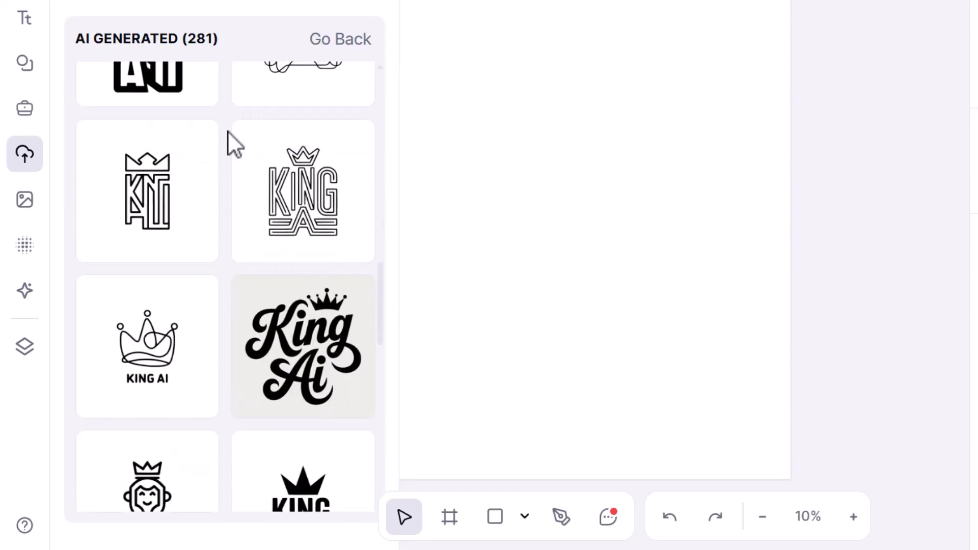
{"action": "scroll", "coordinate": [228, 131], "scroll_direction": "down", "scroll_amount": 3}
{"action": "left_click", "coordinate": [153, 153]}
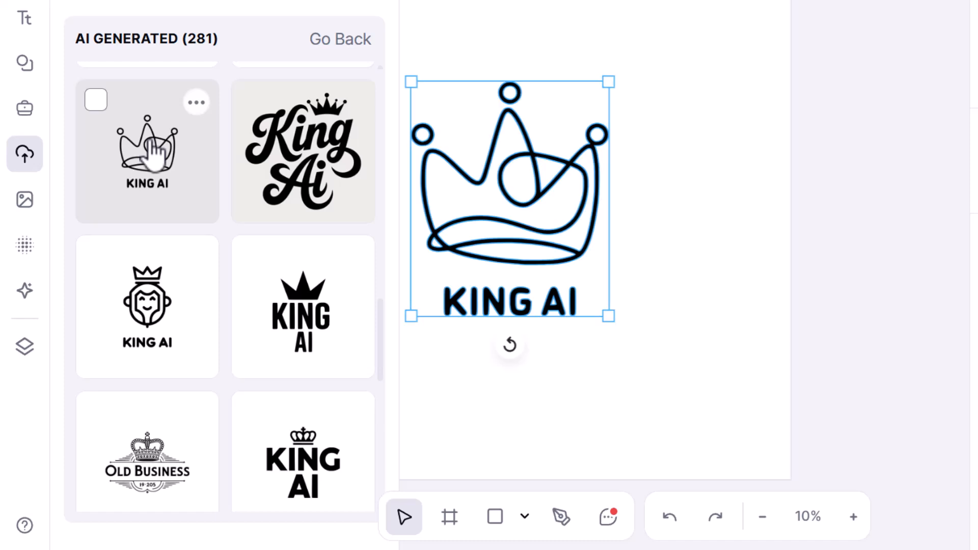
Step: Enlarge the KING AI crown logo to about 2658 × 3157 px and centre it on the artboard
{"action": "left_click", "coordinate": [764, 251]}
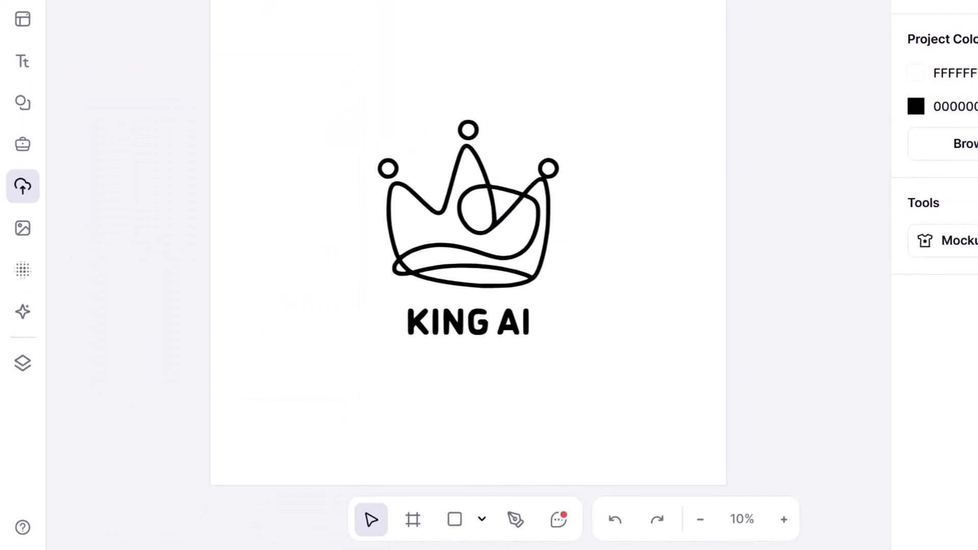
{"action": "left_click", "coordinate": [509, 219]}
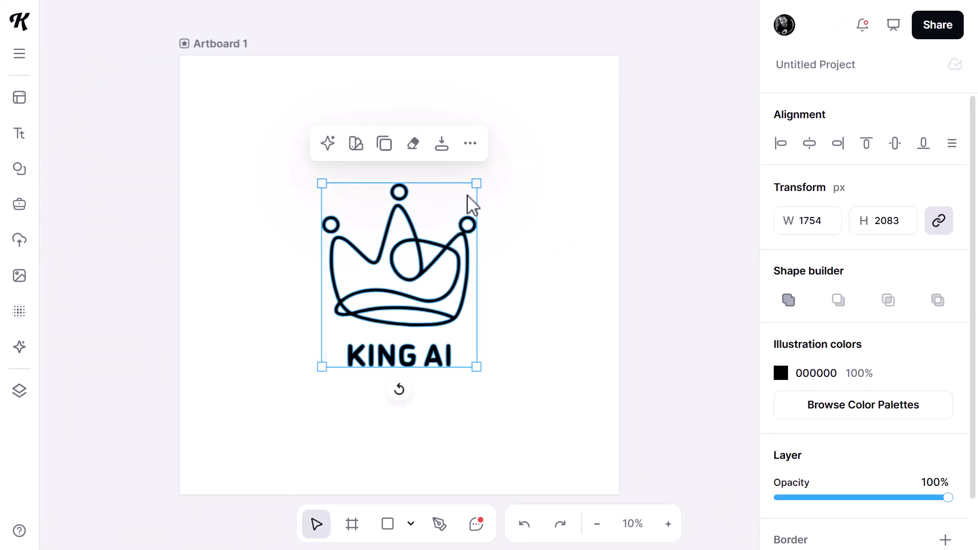
{"action": "left_click_drag", "start_coordinate": [476, 183], "coordinate": [558, 90]}
{"action": "left_click_drag", "start_coordinate": [489, 221], "coordinate": [442, 275]}
{"action": "left_click", "coordinate": [542, 293]}
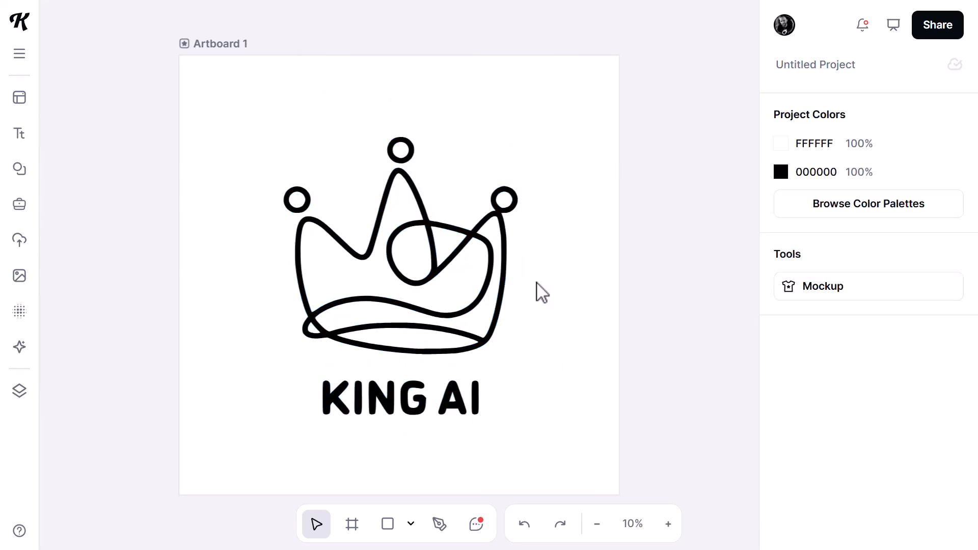
Step: Recolor the KING AI crown logo to white, FFFFFF
{"action": "left_click", "coordinate": [464, 230]}
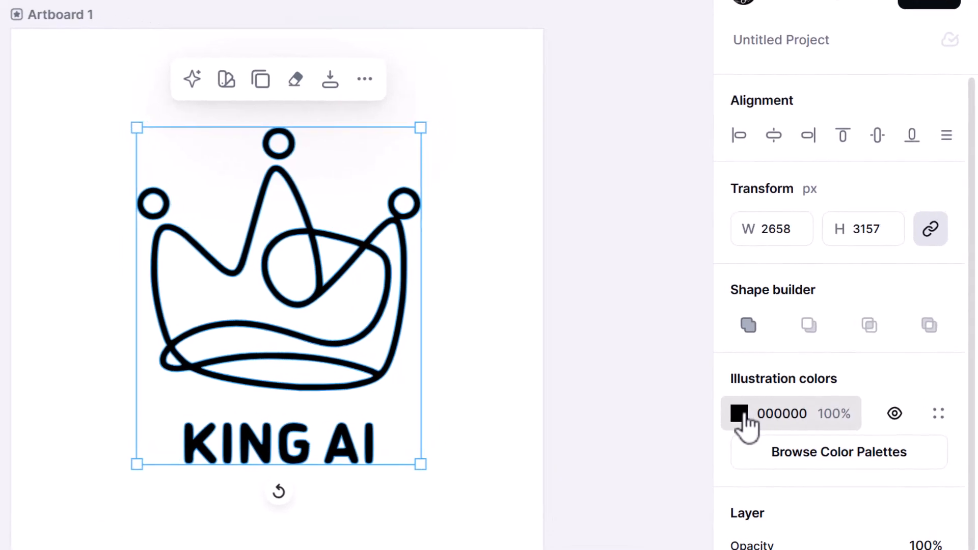
{"action": "left_click", "coordinate": [782, 374]}
{"action": "left_click_drag", "start_coordinate": [621, 248], "coordinate": [511, 171]}
{"action": "left_click", "coordinate": [464, 73]}
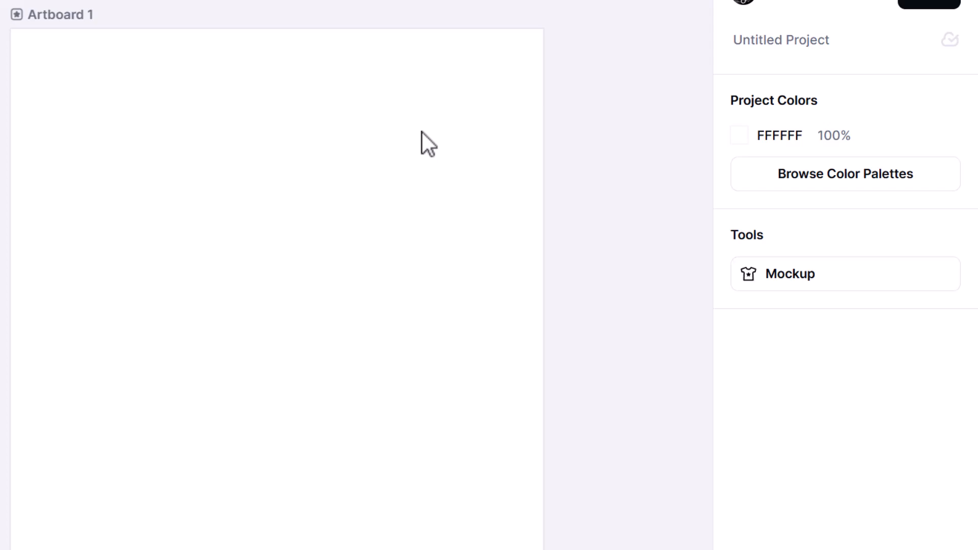
Step: Set the background color of Artboard 1 to black, 000000
{"action": "left_click", "coordinate": [61, 14]}
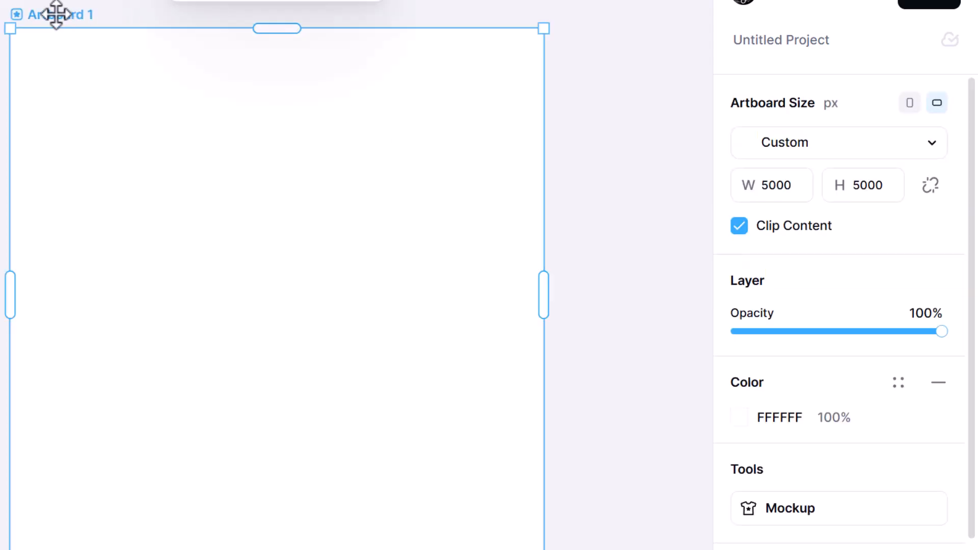
{"action": "left_click", "coordinate": [738, 420]}
{"action": "left_click_drag", "start_coordinate": [697, 387], "coordinate": [726, 420]}
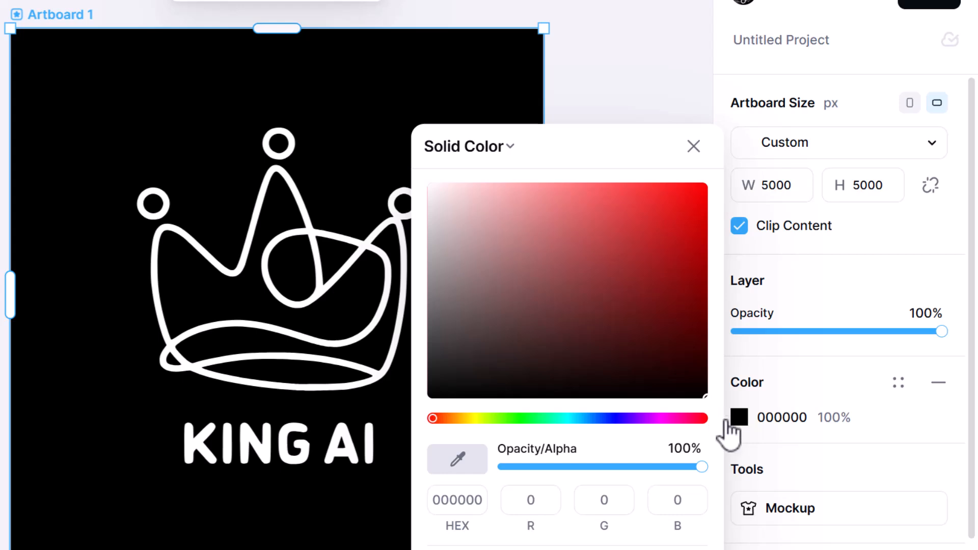
{"action": "left_click", "coordinate": [639, 54]}
Step: Reposition the white crown logo on the artboard and enlarge it to about 2759 × 3278 px
{"action": "left_click", "coordinate": [398, 212]}
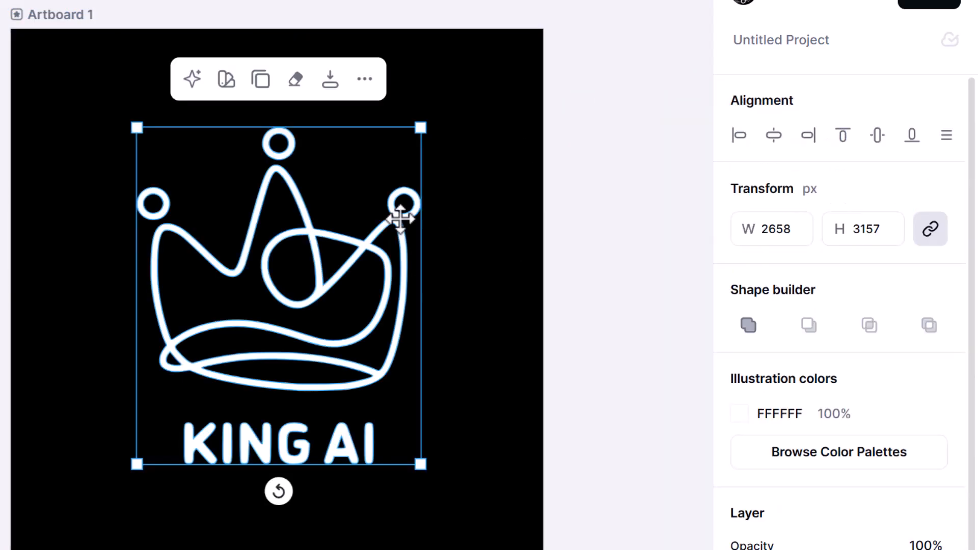
{"action": "left_click_drag", "start_coordinate": [399, 212], "coordinate": [388, 219]}
{"action": "left_click", "coordinate": [483, 71]}
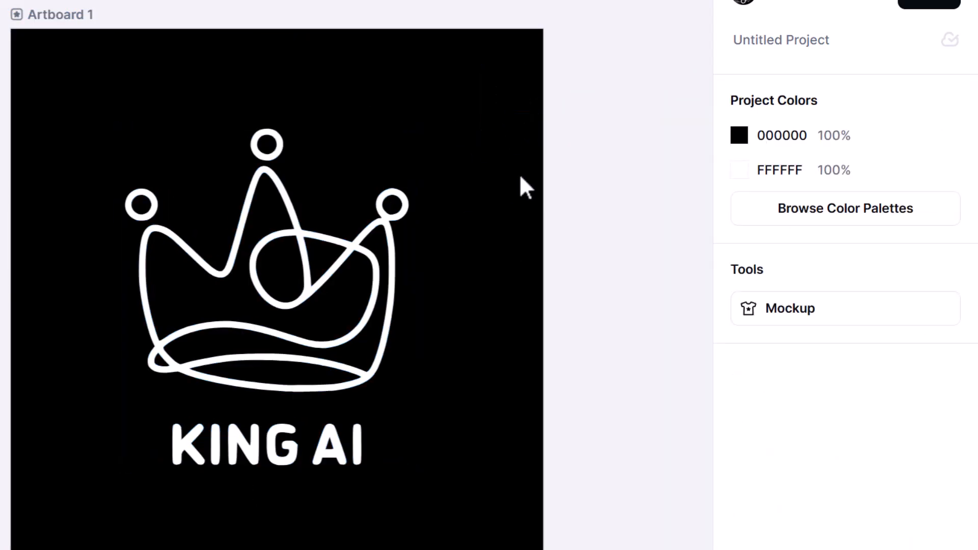
{"action": "left_click", "coordinate": [391, 244]}
{"action": "left_click_drag", "start_coordinate": [424, 441], "coordinate": [436, 453]}
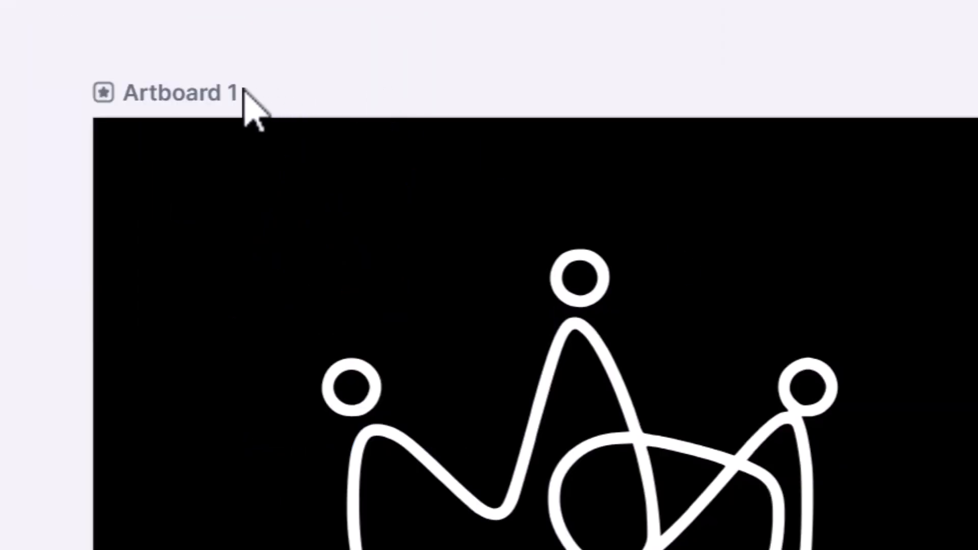
Step: Lighten the artboard background to the dark grey 1D1D1D
{"action": "left_click", "coordinate": [218, 91]}
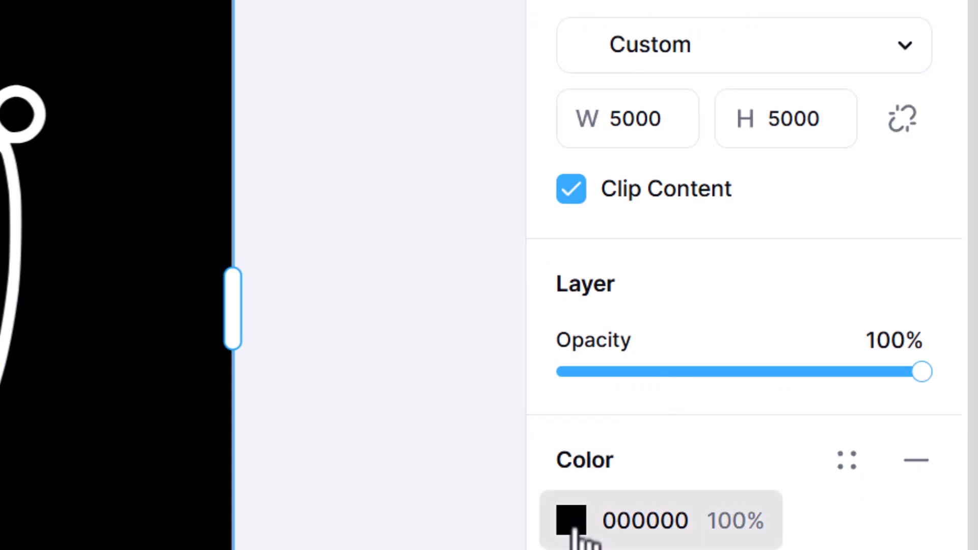
{"action": "left_click", "coordinate": [572, 520]}
{"action": "left_click", "coordinate": [36, 446]}
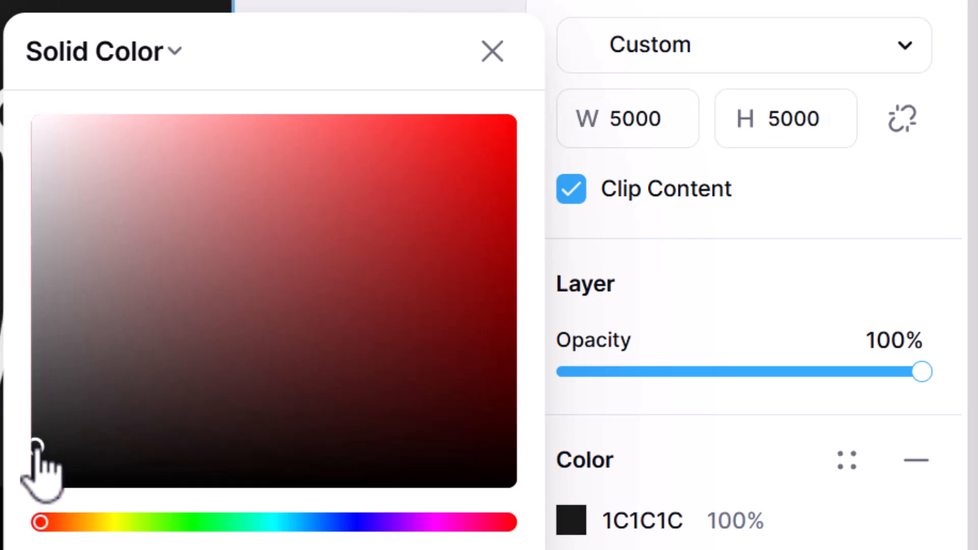
{"action": "left_click", "coordinate": [36, 447]}
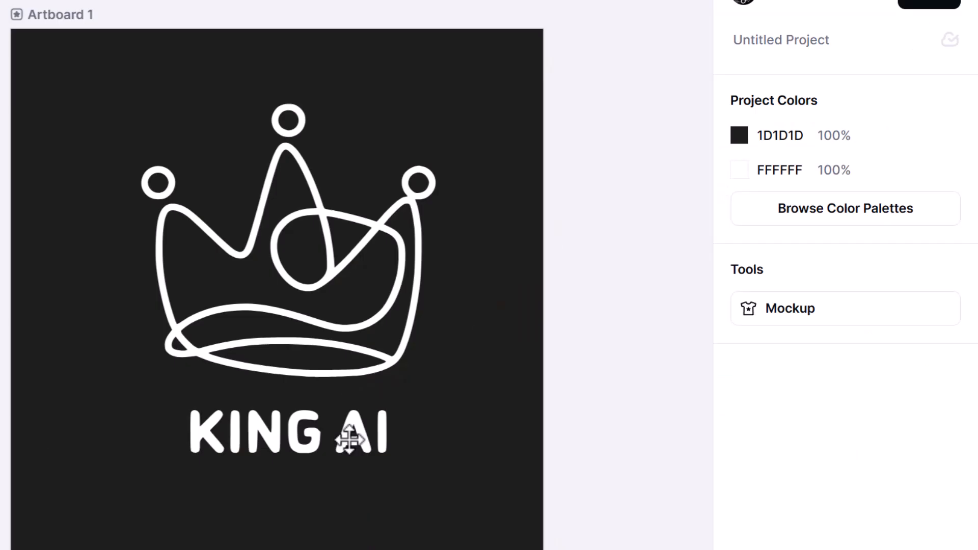
Step: Open the logo for node editing and delete the nodes along the stem of the letter K
{"action": "left_click", "coordinate": [350, 439]}
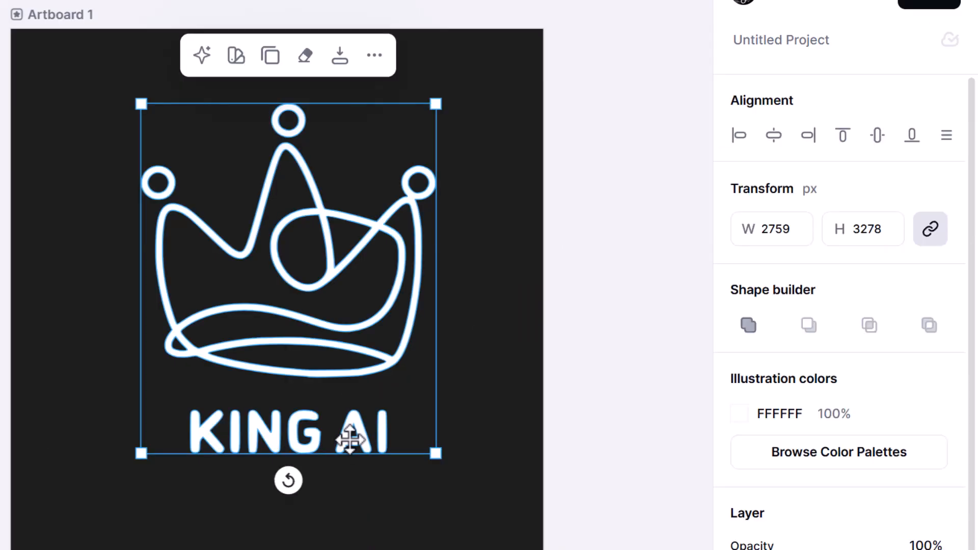
{"action": "double_click", "coordinate": [349, 440]}
{"action": "scroll", "coordinate": [349, 459], "scroll_direction": "up", "scroll_amount": 3}
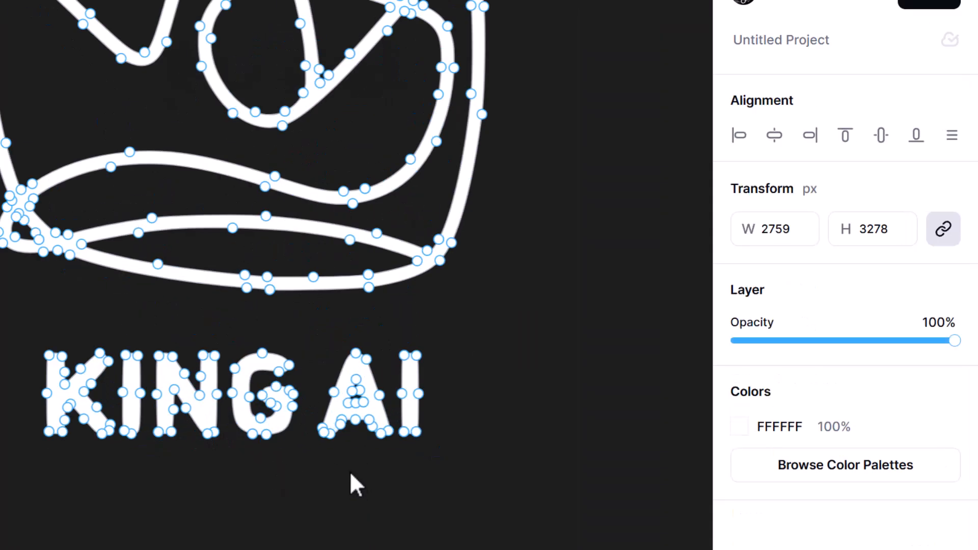
{"action": "left_click", "coordinate": [62, 356], "text": "shift"}
{"action": "left_click", "coordinate": [65, 372], "text": "shift"}
{"action": "left_click", "coordinate": [64, 384], "text": "shift"}
{"action": "left_click", "coordinate": [46, 393], "text": "shift"}
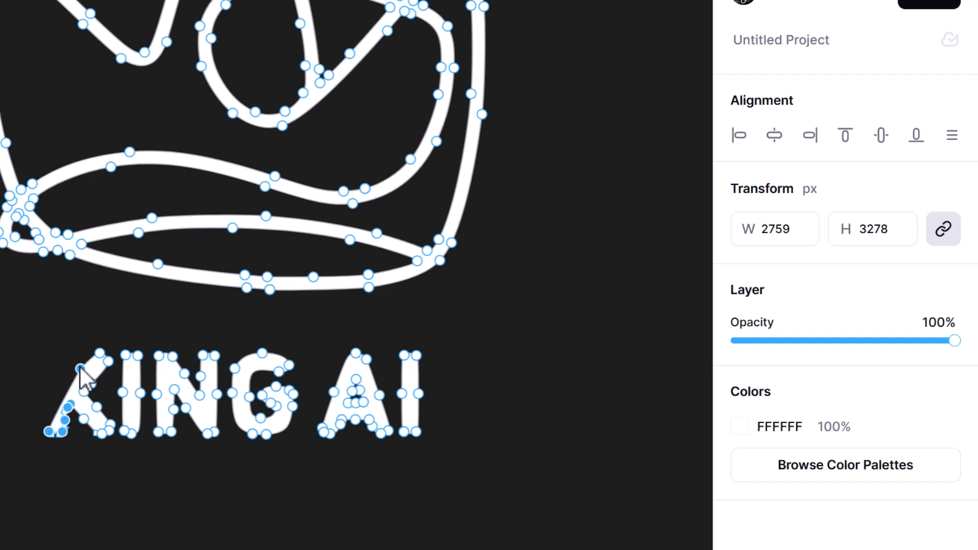
{"action": "key", "text": "Delete"}
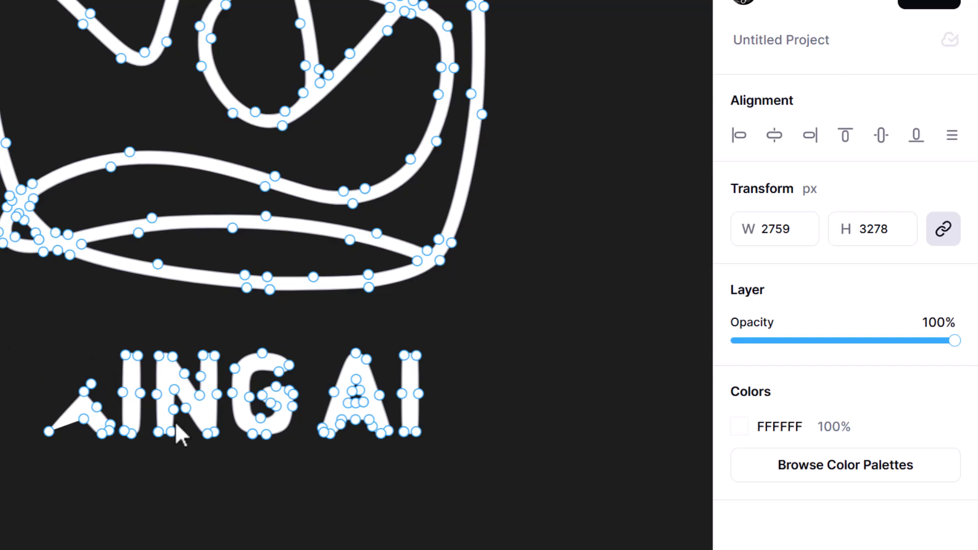
Step: Delete all remaining nodes of the KING AI lettering beneath the crown and leave node editing
{"action": "left_click_drag", "start_coordinate": [6, 327], "coordinate": [481, 454]}
{"action": "key", "text": "Delete"}
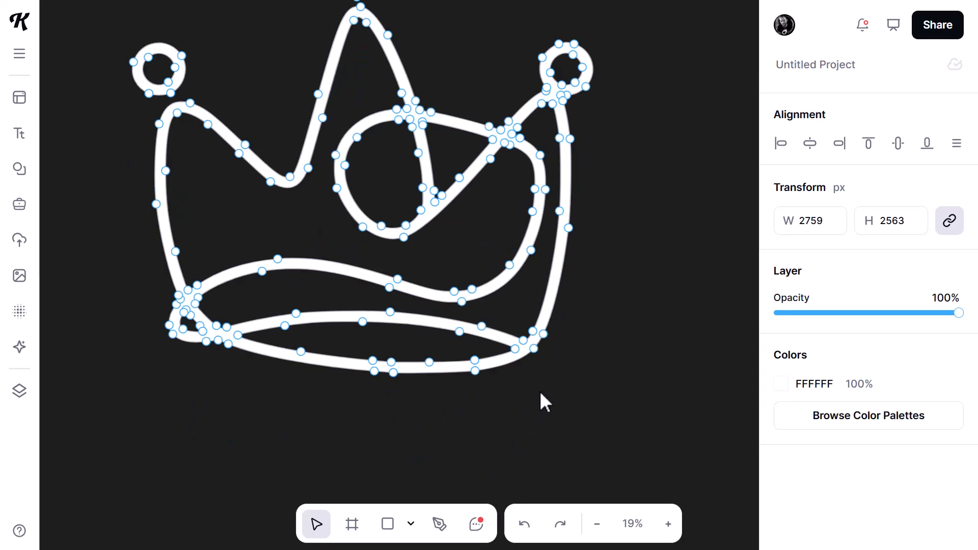
{"action": "key", "text": "Escape"}
Step: Move the white crown down to the middle of the artboard
{"action": "scroll", "coordinate": [542, 385], "scroll_direction": "down", "scroll_amount": 5}
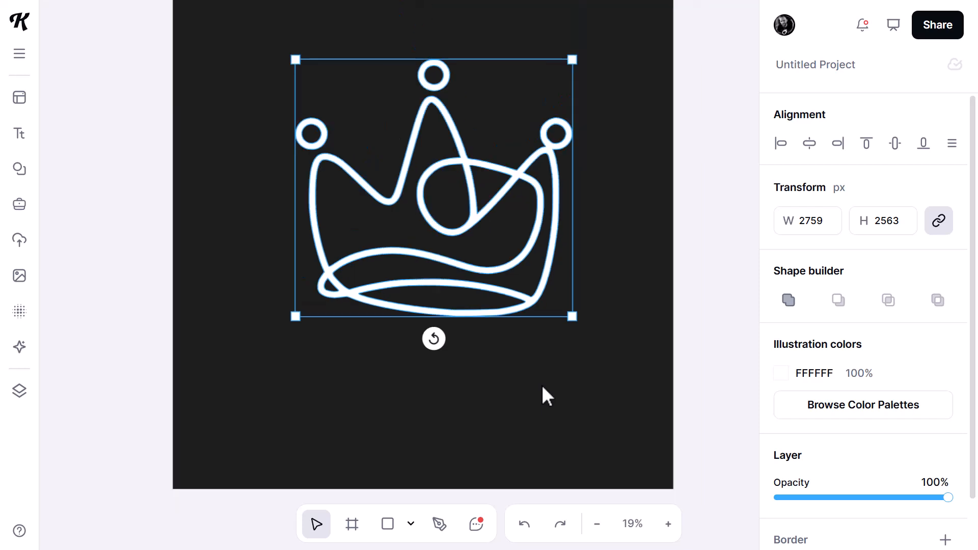
{"action": "left_click_drag", "start_coordinate": [421, 258], "coordinate": [408, 305]}
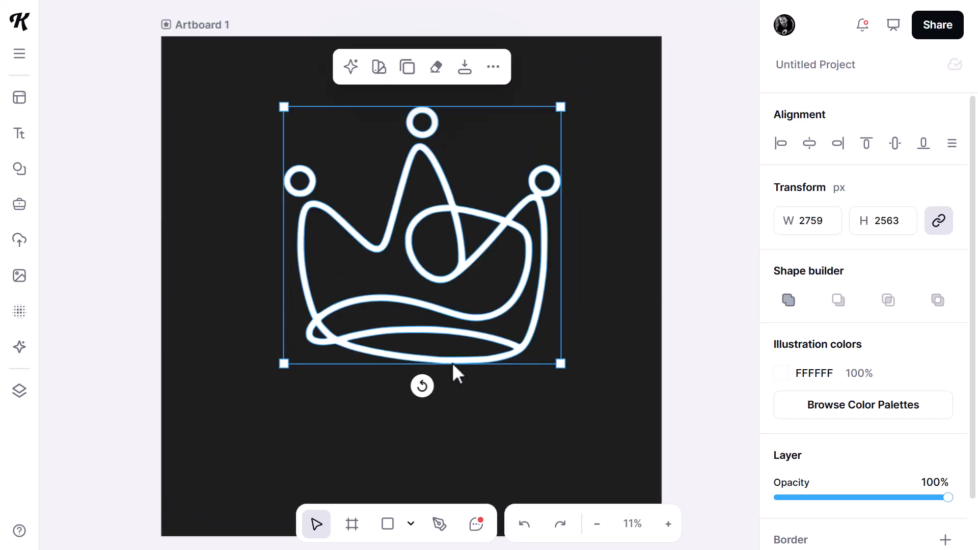
{"action": "left_click", "coordinate": [677, 283]}
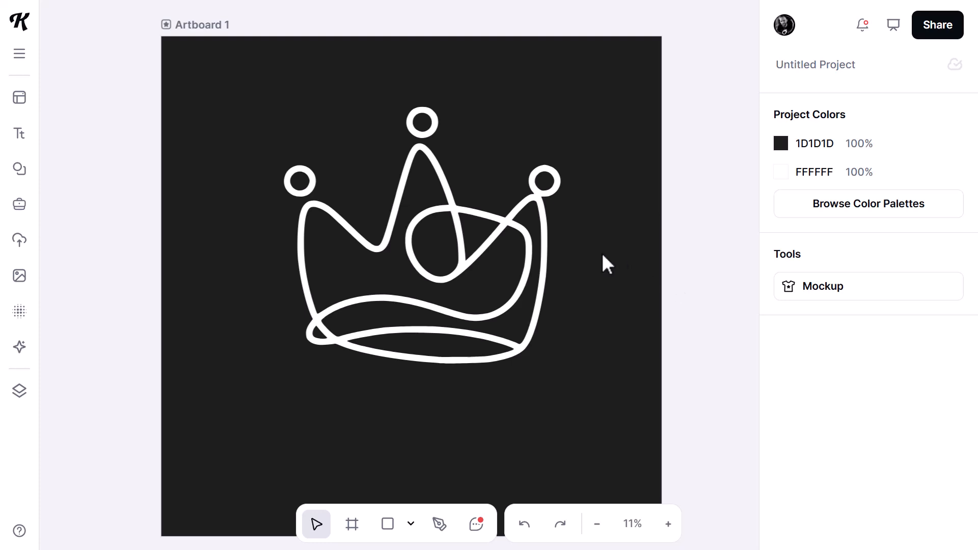
{"action": "left_click", "coordinate": [530, 203]}
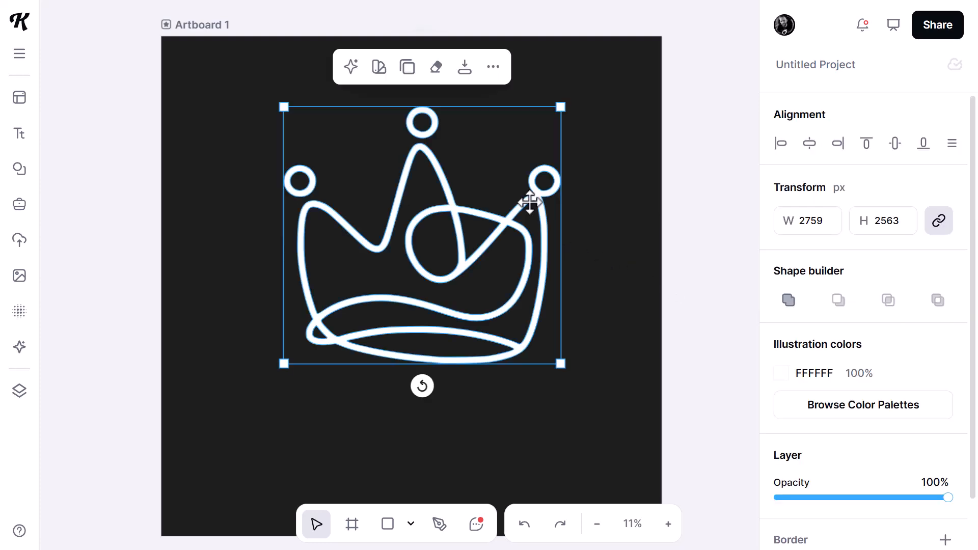
{"action": "left_click_drag", "start_coordinate": [530, 202], "coordinate": [531, 266]}
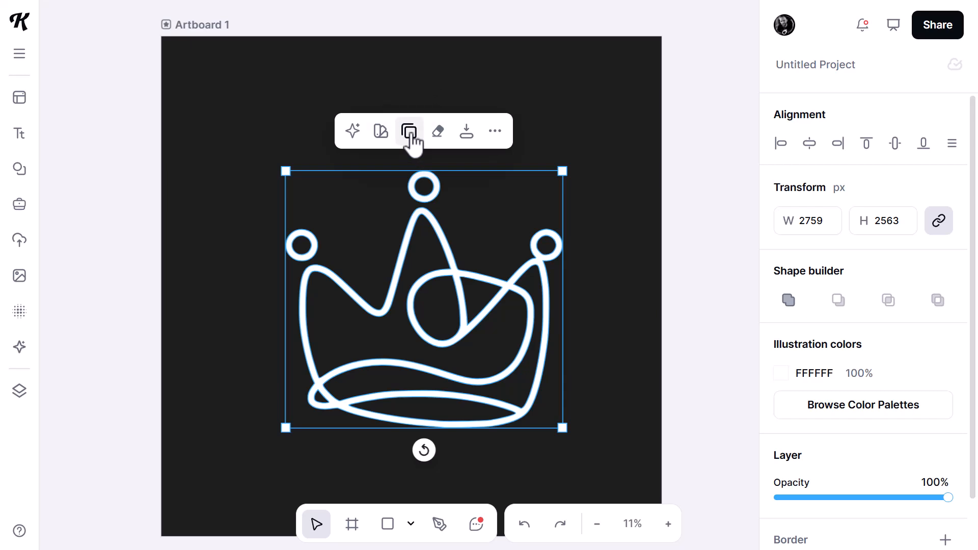
Step: Duplicate the crown in place and recolor the copy to red, FF0000
{"action": "left_click", "coordinate": [409, 134]}
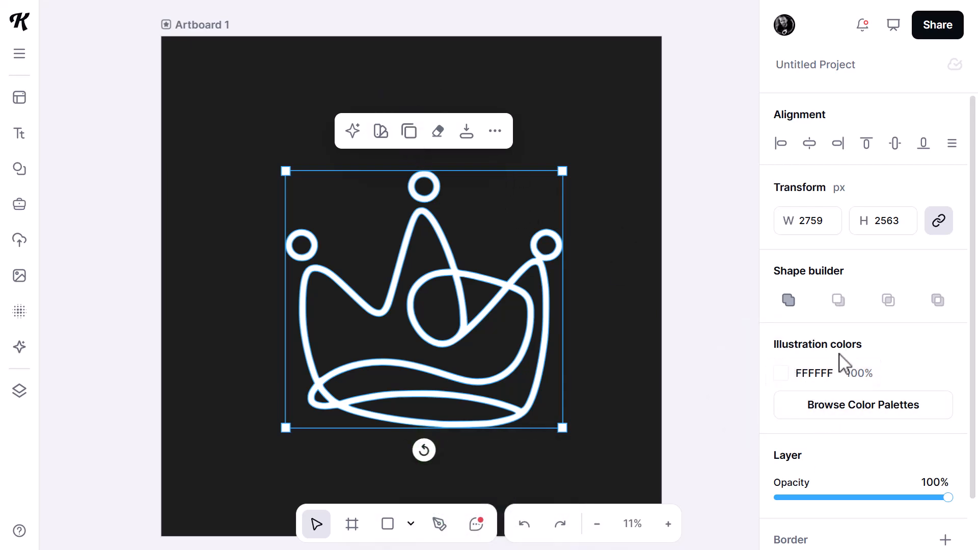
{"action": "left_click", "coordinate": [783, 378]}
{"action": "left_click_drag", "start_coordinate": [696, 270], "coordinate": [773, 164]}
{"action": "left_click", "coordinate": [538, 239]}
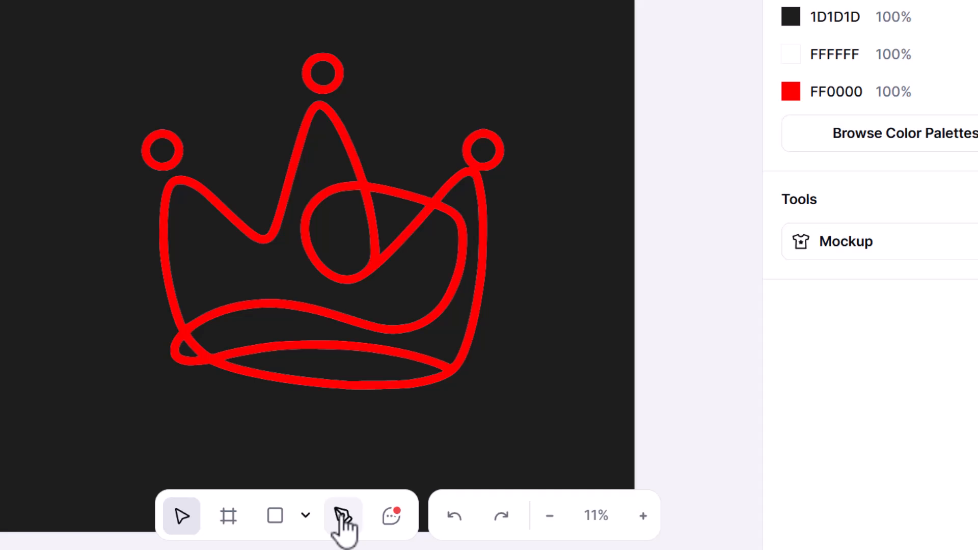
Step: Draw a closed curved Pen outline around the crown's body, running just below its three circles, about 3078 × 2561 px
{"action": "left_click", "coordinate": [341, 518]}
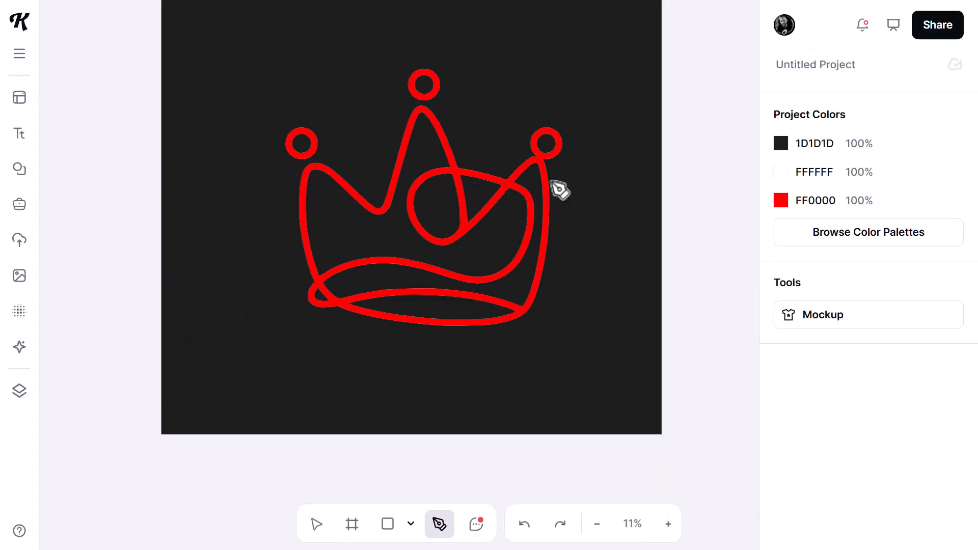
{"action": "scroll", "coordinate": [550, 165], "scroll_direction": "up", "scroll_amount": 5}
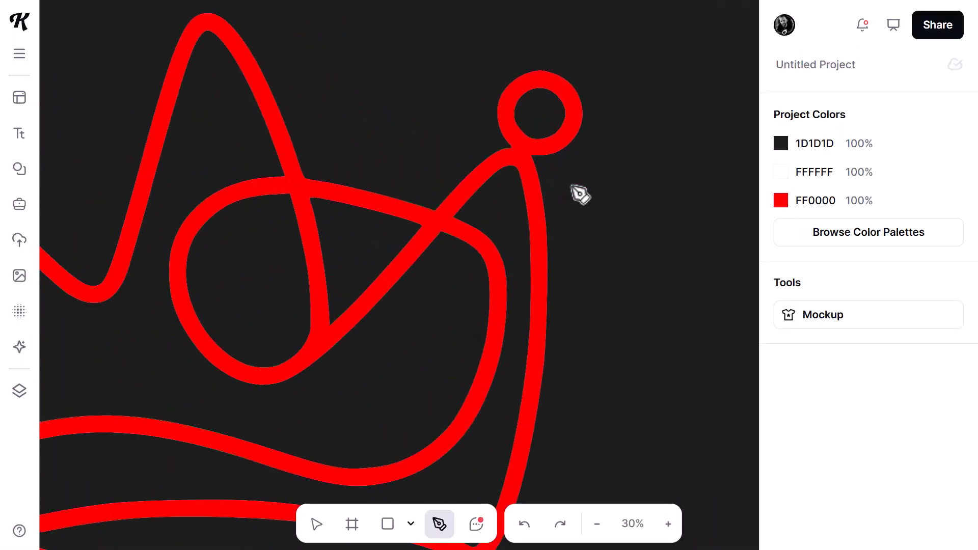
{"action": "left_click", "coordinate": [572, 185]}
{"action": "left_click_drag", "start_coordinate": [531, 157], "coordinate": [505, 144]}
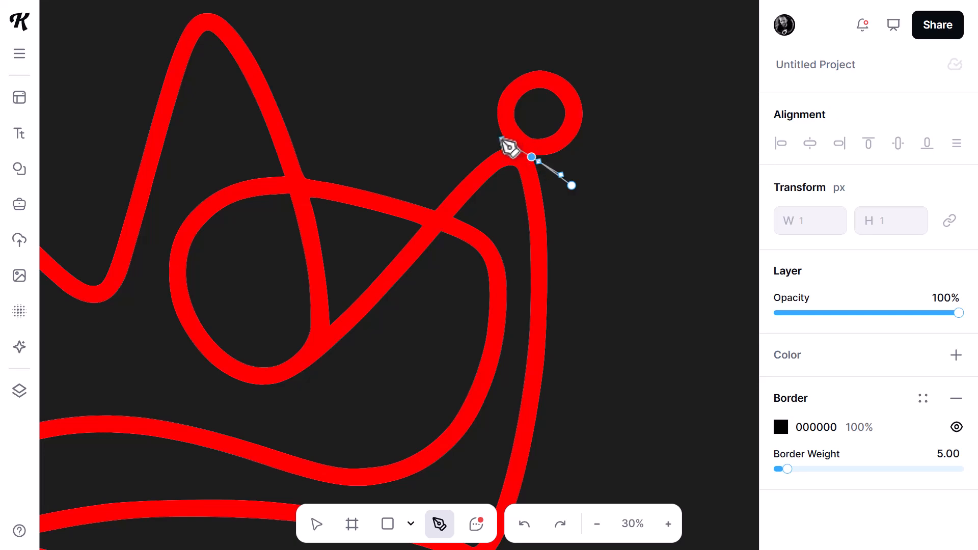
{"action": "left_click_drag", "start_coordinate": [428, 123], "coordinate": [427, 122]}
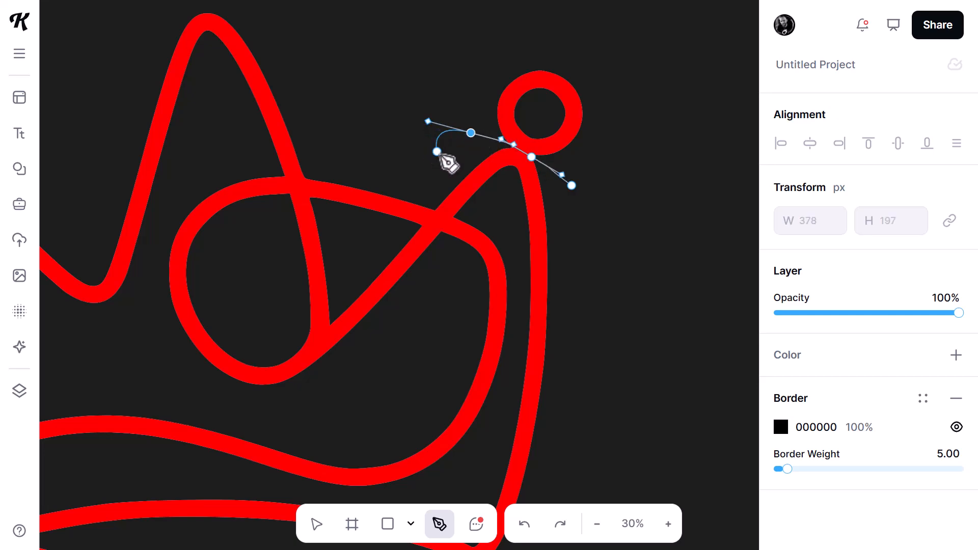
{"action": "scroll", "coordinate": [407, 146], "scroll_direction": "down", "scroll_amount": 6}
{"action": "scroll", "coordinate": [408, 147], "scroll_direction": "up", "scroll_amount": 6}
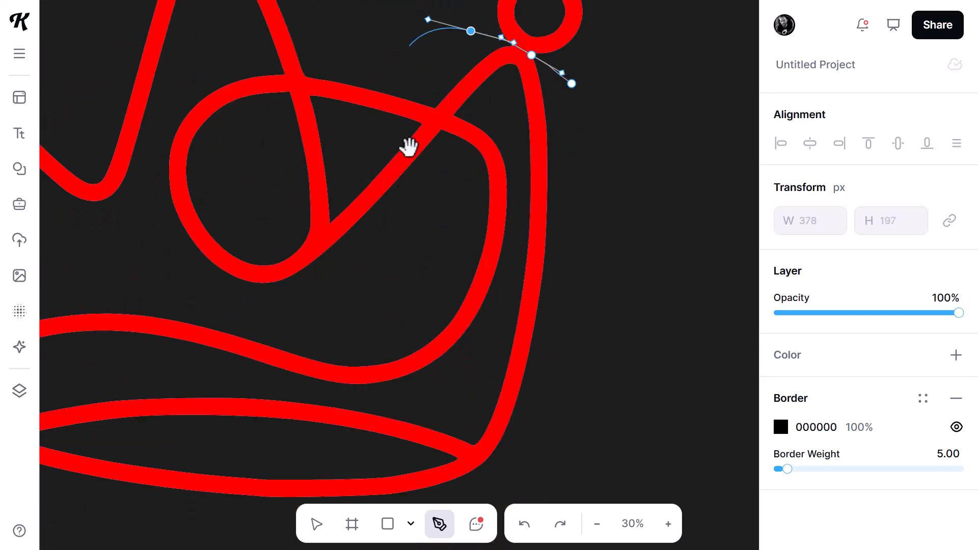
{"action": "scroll", "coordinate": [412, 148], "scroll_direction": "down", "scroll_amount": 3}
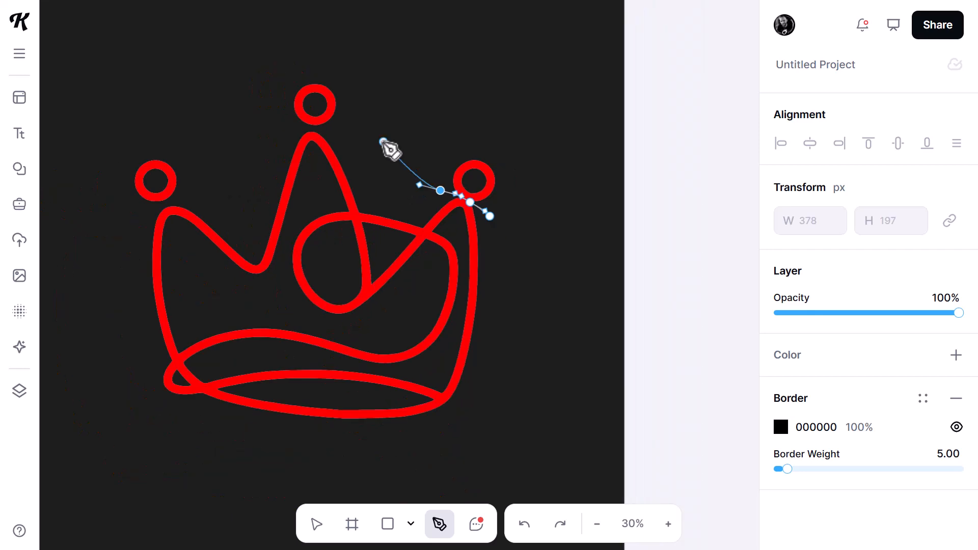
{"action": "left_click", "coordinate": [379, 138]}
{"action": "left_click", "coordinate": [294, 128]}
{"action": "left_click_drag", "start_coordinate": [223, 186], "coordinate": [207, 198]}
{"action": "left_click_drag", "start_coordinate": [155, 206], "coordinate": [134, 217]}
{"action": "left_click_drag", "start_coordinate": [112, 314], "coordinate": [116, 349]}
{"action": "left_click_drag", "start_coordinate": [145, 428], "coordinate": [172, 445]}
{"action": "left_click_drag", "start_coordinate": [250, 459], "coordinate": [286, 461]}
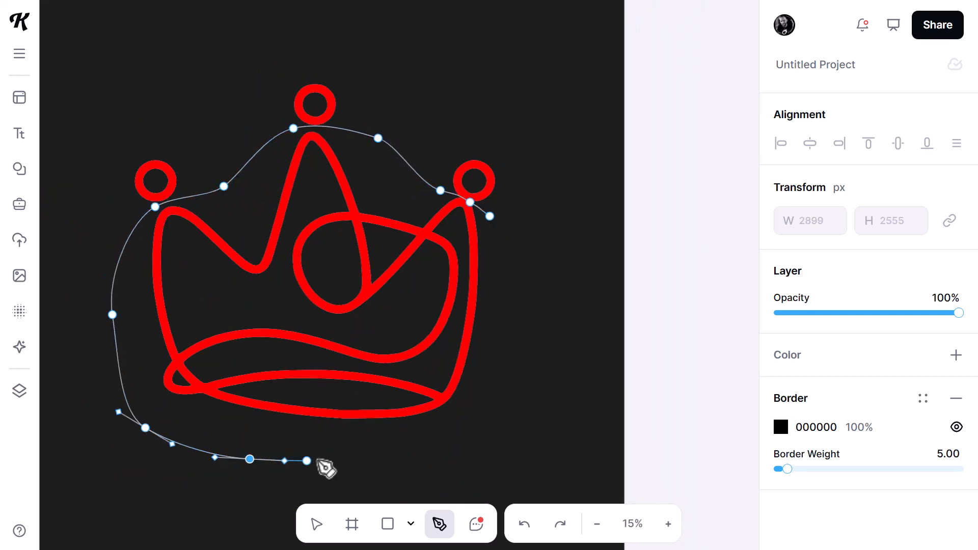
{"action": "left_click_drag", "start_coordinate": [449, 450], "coordinate": [475, 441]}
{"action": "left_click_drag", "start_coordinate": [505, 408], "coordinate": [518, 343]}
{"action": "left_click_drag", "start_coordinate": [506, 279], "coordinate": [498, 256]}
{"action": "left_click", "coordinate": [489, 216]}
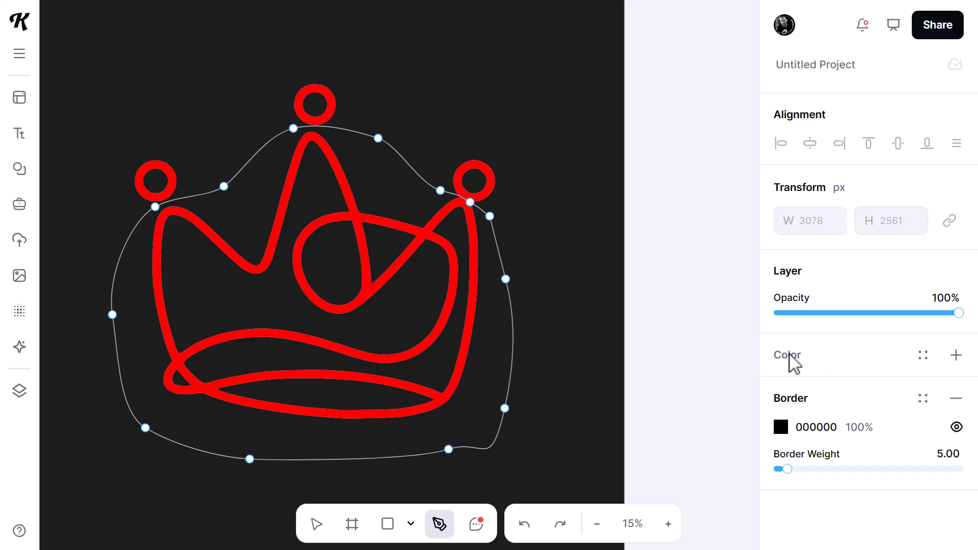
Step: Add a solid black 000000 fill to the closed Pen outline and leave the Pen tool
{"action": "left_click", "coordinate": [956, 355]}
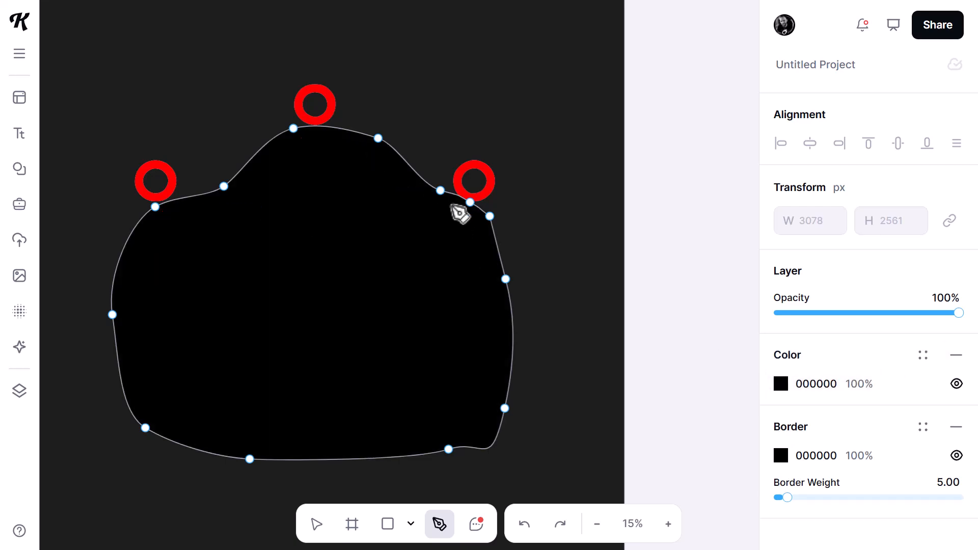
{"action": "left_click", "coordinate": [317, 524]}
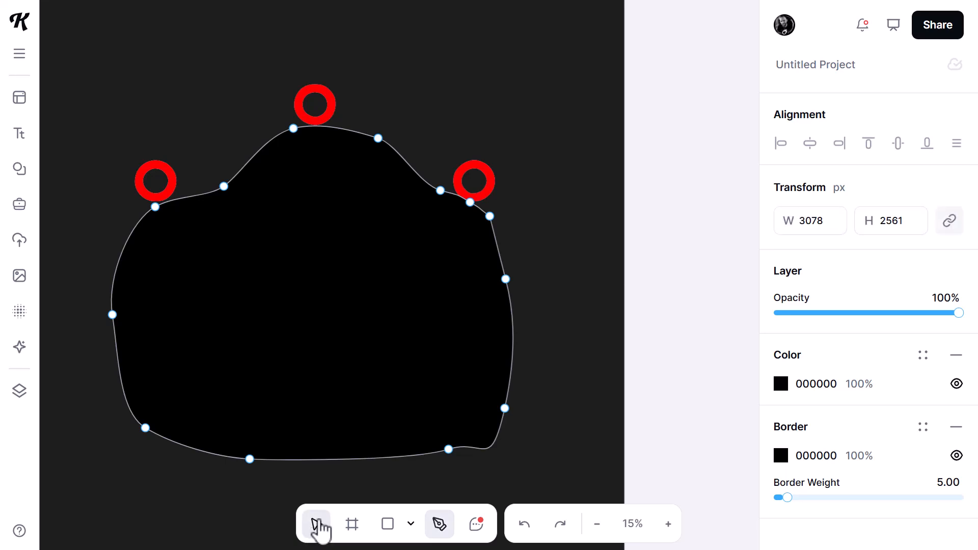
Step: Subtract the black Pen shape from the red crown copy
{"action": "left_click", "coordinate": [464, 165]}
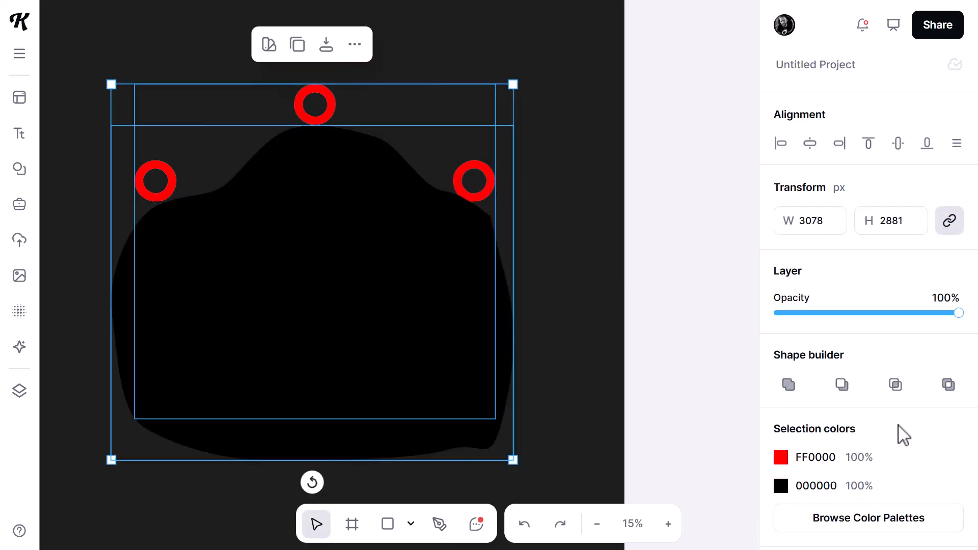
{"action": "left_click", "coordinate": [841, 384]}
{"action": "left_click", "coordinate": [551, 163]}
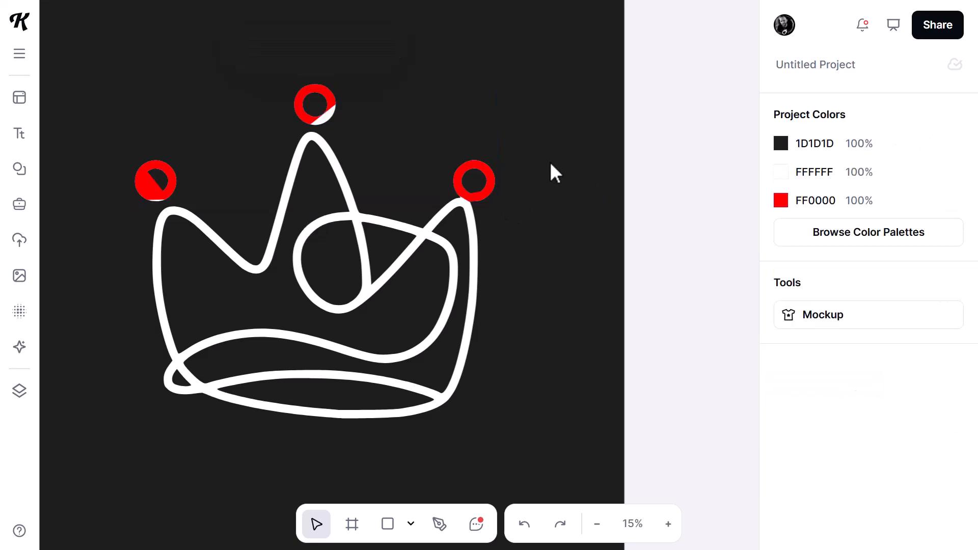
Step: Delete the leftover red circle pieces on top of the white crown
{"action": "left_click", "coordinate": [325, 101]}
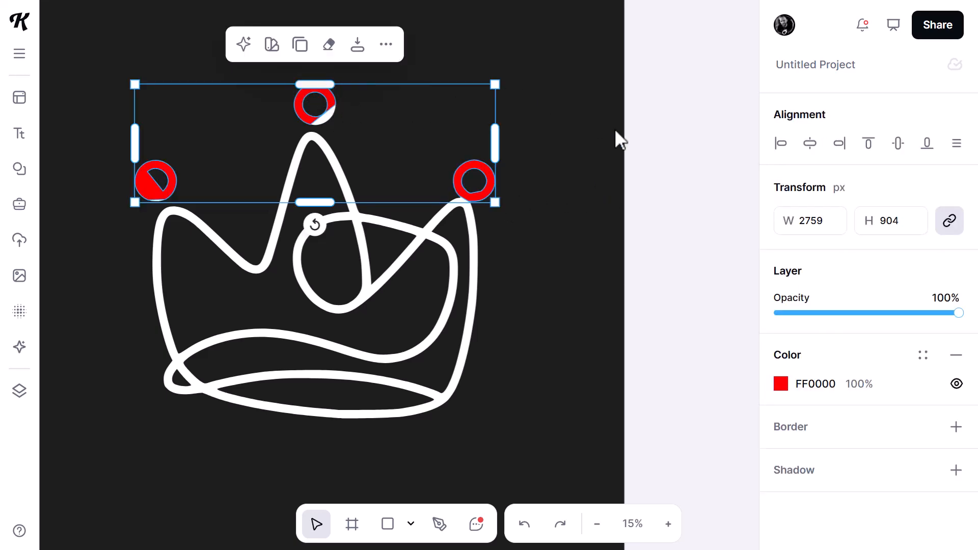
{"action": "left_click", "coordinate": [541, 196]}
{"action": "left_click", "coordinate": [170, 190]}
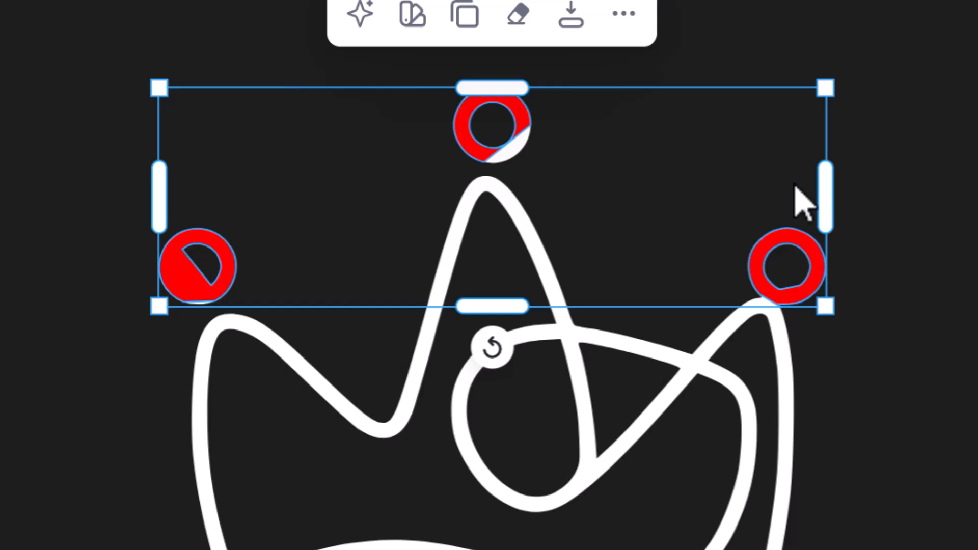
{"action": "key", "text": "Delete"}
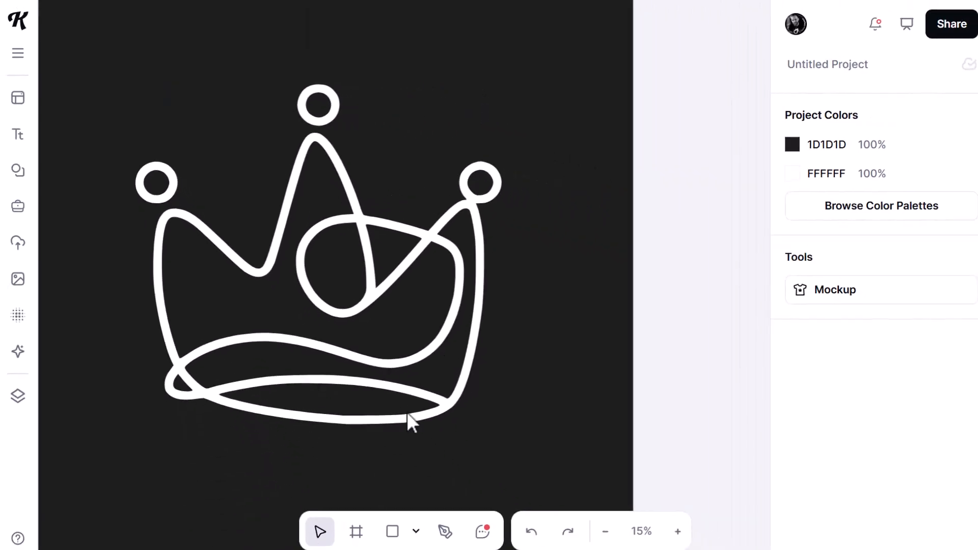
Step: Draw a circle about 383 × 383 px over the crown's left ring and fill it red, FF0000
{"action": "left_click", "coordinate": [408, 528]}
{"action": "left_click", "coordinate": [376, 421]}
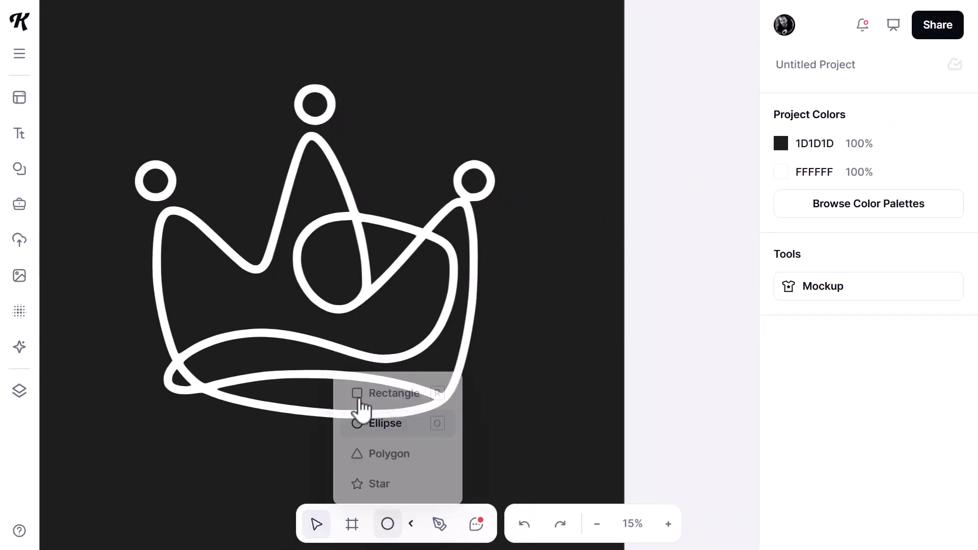
{"action": "left_click_drag", "start_coordinate": [129, 157], "coordinate": [181, 207]}
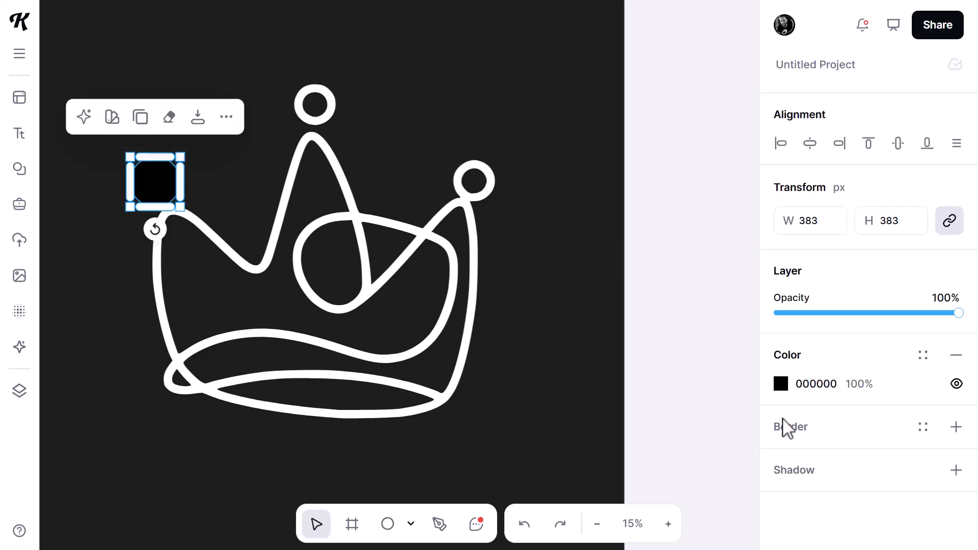
{"action": "left_click", "coordinate": [781, 395]}
{"action": "left_click", "coordinate": [753, 184]}
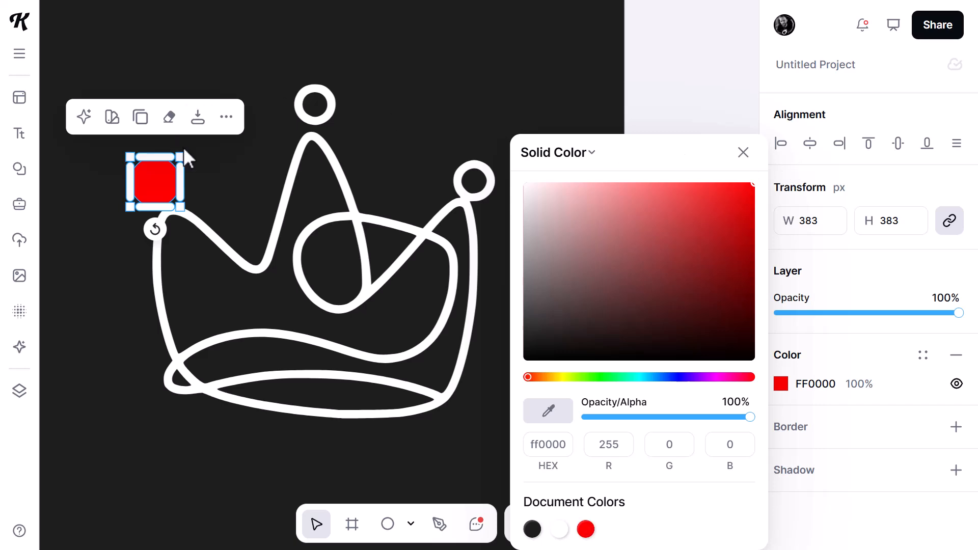
{"action": "left_click", "coordinate": [214, 192]}
Step: Duplicate the red circle onto the crown's right and top rings
{"action": "left_click", "coordinate": [150, 168]}
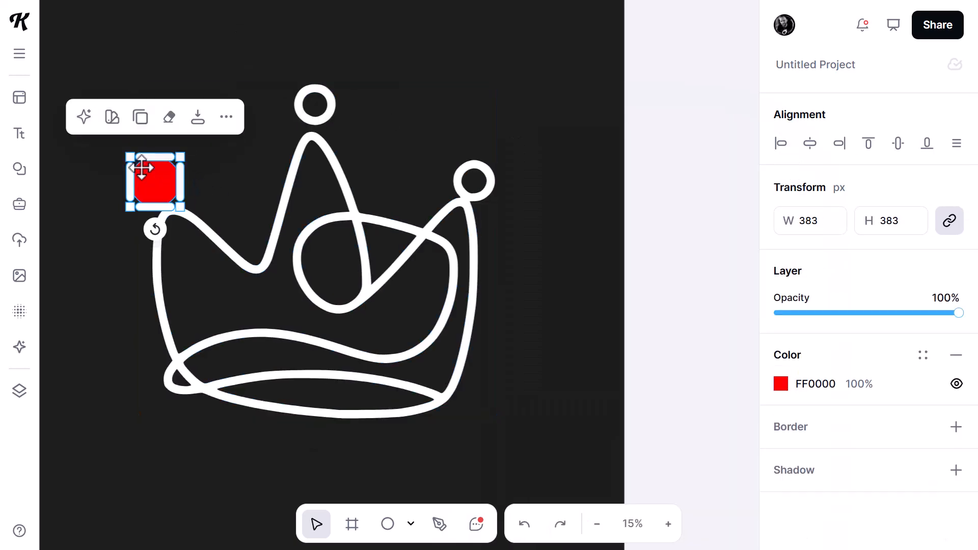
{"action": "left_click", "coordinate": [141, 118]}
{"action": "left_click_drag", "start_coordinate": [155, 199], "coordinate": [471, 175]}
{"action": "left_click", "coordinate": [300, 39]}
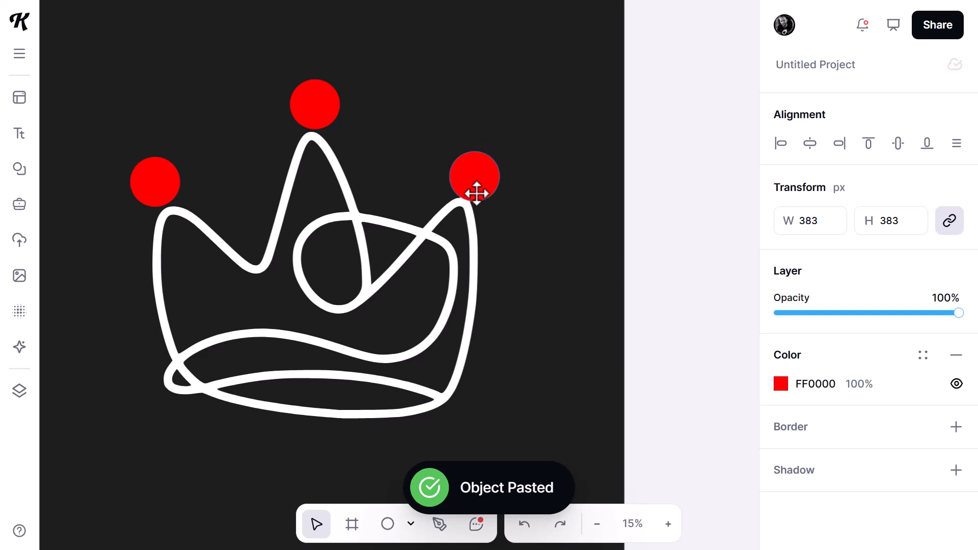
{"action": "left_click", "coordinate": [475, 202]}
Step: Move the crown together with its three red circles up on the artboard
{"action": "scroll", "coordinate": [476, 207], "scroll_direction": "down", "scroll_amount": 3}
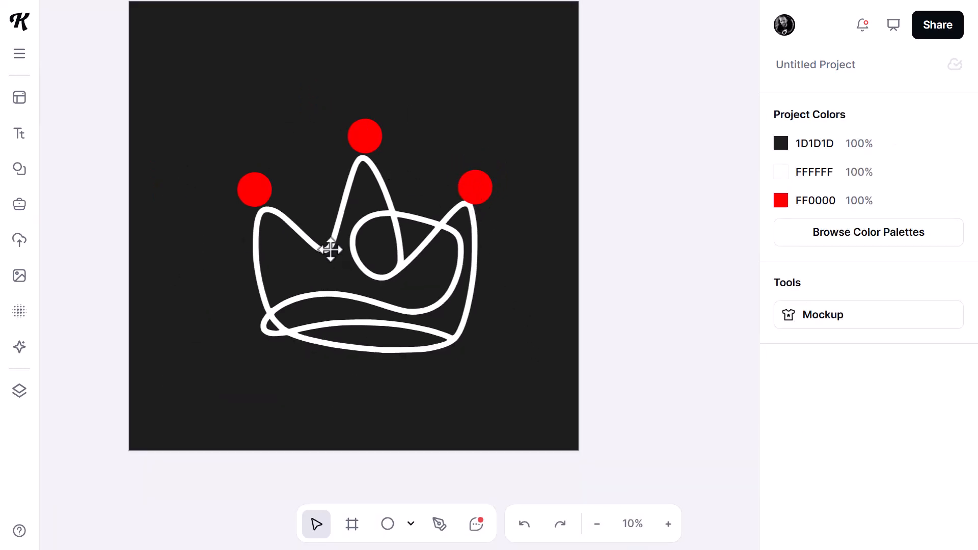
{"action": "left_click_drag", "start_coordinate": [529, 377], "coordinate": [239, 122]}
{"action": "left_click_drag", "start_coordinate": [385, 191], "coordinate": [375, 140]}
{"action": "left_click", "coordinate": [529, 192]}
Step: Try recoloring the crown's three circles white and undo the change
{"action": "left_click", "coordinate": [468, 135]}
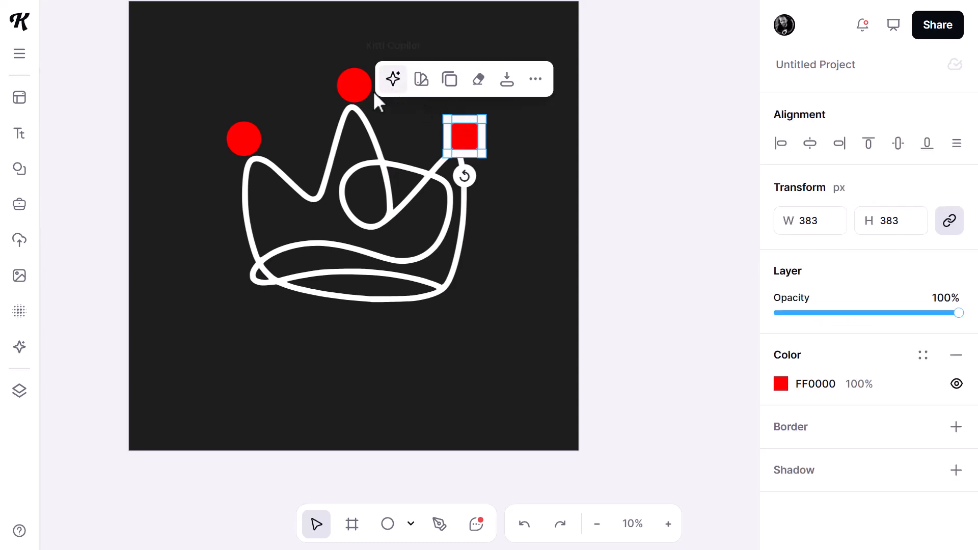
{"action": "left_click", "coordinate": [354, 85], "text": "shift"}
{"action": "left_click", "coordinate": [244, 138], "text": "shift"}
{"action": "left_click", "coordinate": [794, 460]}
{"action": "left_click_drag", "start_coordinate": [608, 242], "coordinate": [521, 179]}
{"action": "left_click", "coordinate": [660, 115]}
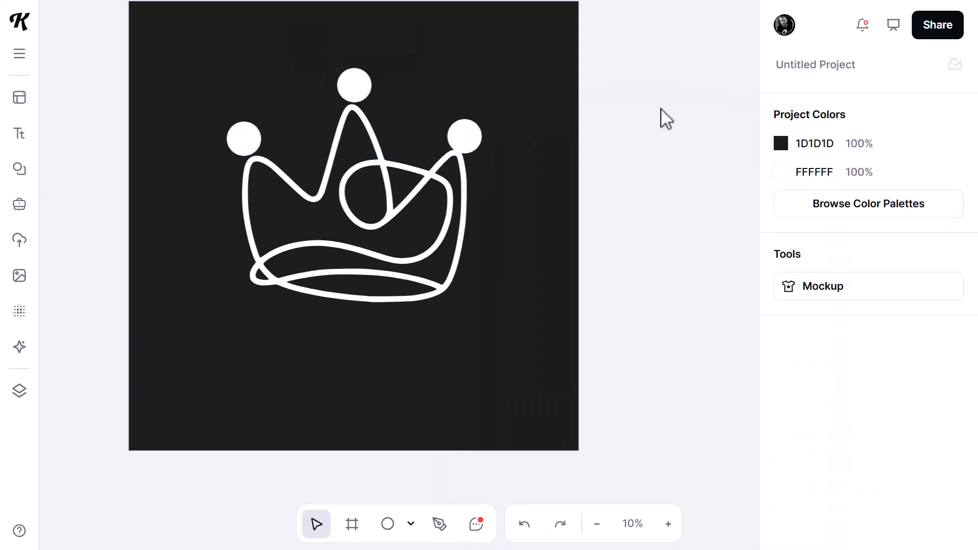
{"action": "key", "text": "ctrl+z"}
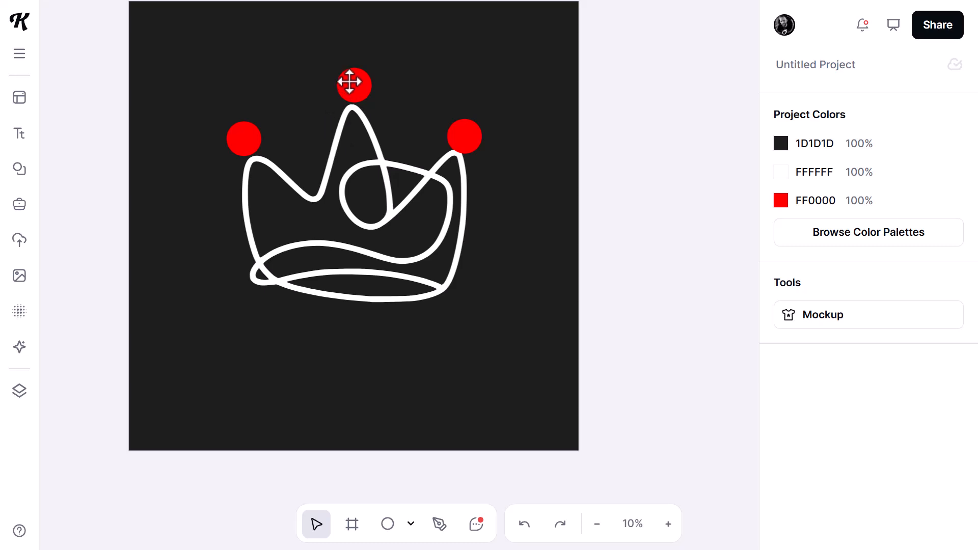
Step: Shift the top red circle slightly up and the left and right circles up and outward from the crown's tips
{"action": "left_click", "coordinate": [349, 82]}
{"action": "scroll", "coordinate": [353, 84], "scroll_direction": "up", "scroll_amount": 2}
{"action": "left_click_drag", "start_coordinate": [358, 90], "coordinate": [356, 82]}
{"action": "left_click_drag", "start_coordinate": [155, 185], "coordinate": [151, 172]}
{"action": "left_click_drag", "start_coordinate": [548, 173], "coordinate": [579, 153]}
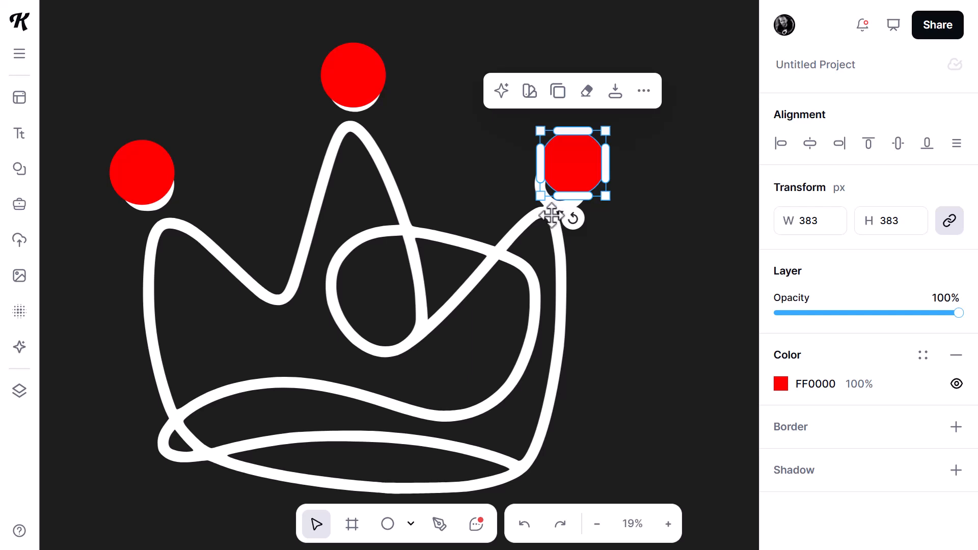
Step: Draw a closed curved Pen shape over the crown's three rings, its lower edge just above the peaks, about 3406 × 1342 px
{"action": "left_click", "coordinate": [551, 231]}
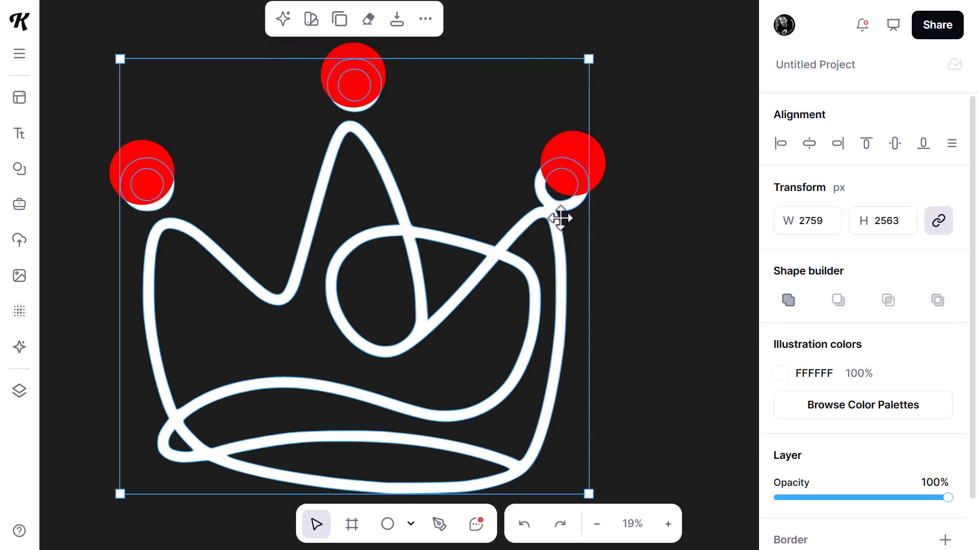
{"action": "left_click", "coordinate": [440, 526]}
{"action": "left_click", "coordinate": [601, 237]}
{"action": "left_click_drag", "start_coordinate": [561, 214], "coordinate": [509, 198]}
{"action": "left_click_drag", "start_coordinate": [397, 129], "coordinate": [368, 118]}
{"action": "left_click_drag", "start_coordinate": [320, 119], "coordinate": [278, 132]}
{"action": "left_click_drag", "start_coordinate": [188, 209], "coordinate": [92, 206]}
{"action": "left_click_drag", "start_coordinate": [63, 116], "coordinate": [66, 66]}
{"action": "left_click_drag", "start_coordinate": [146, 16], "coordinate": [203, 11]}
{"action": "left_click_drag", "start_coordinate": [402, 20], "coordinate": [478, 31]}
{"action": "left_click_drag", "start_coordinate": [575, 57], "coordinate": [634, 116]}
{"action": "left_click_drag", "start_coordinate": [641, 152], "coordinate": [642, 191]}
{"action": "left_click", "coordinate": [603, 239]}
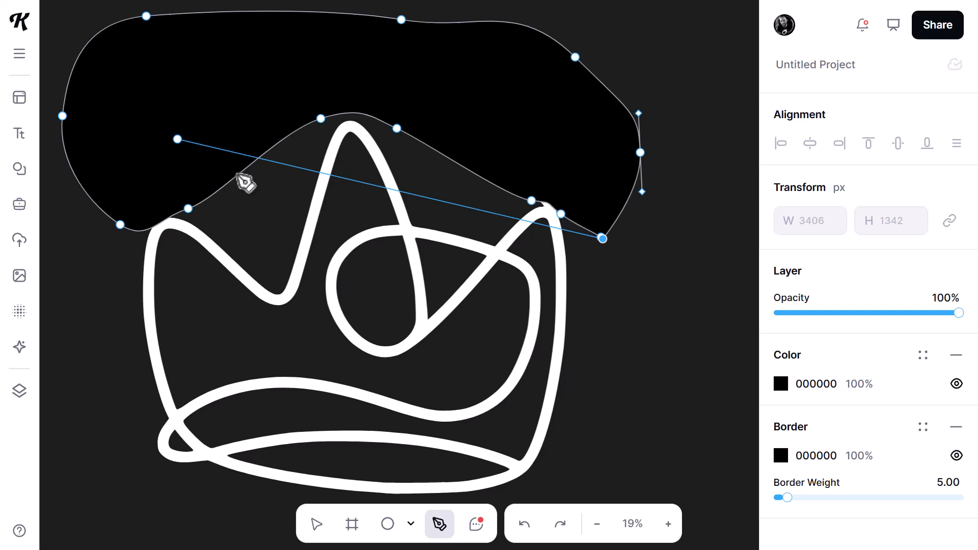
{"action": "left_click", "coordinate": [602, 238]}
{"action": "left_click", "coordinate": [315, 524]}
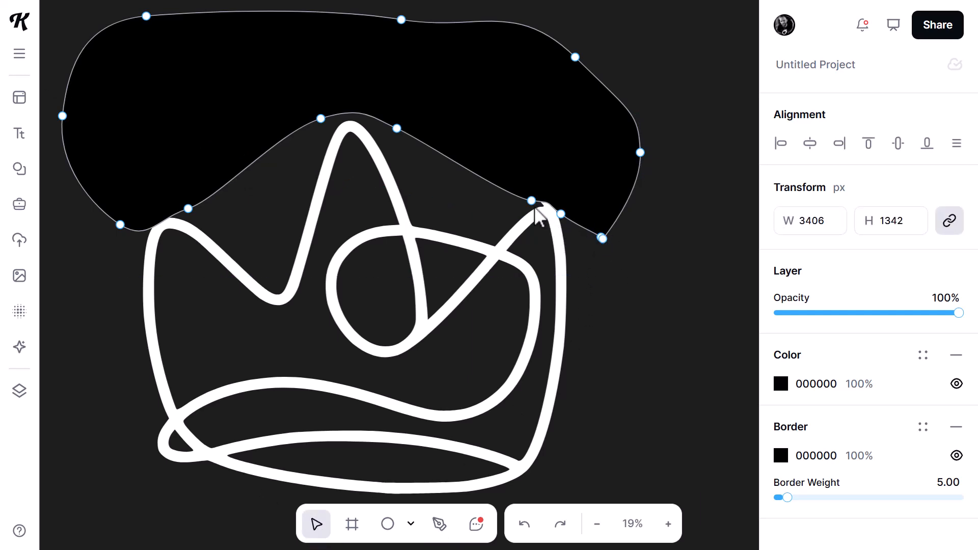
Step: Adjust the Pen shape's anchor beside the right peak and subtract the shape from the white crown to remove its rings
{"action": "left_click_drag", "start_coordinate": [532, 201], "coordinate": [525, 204]}
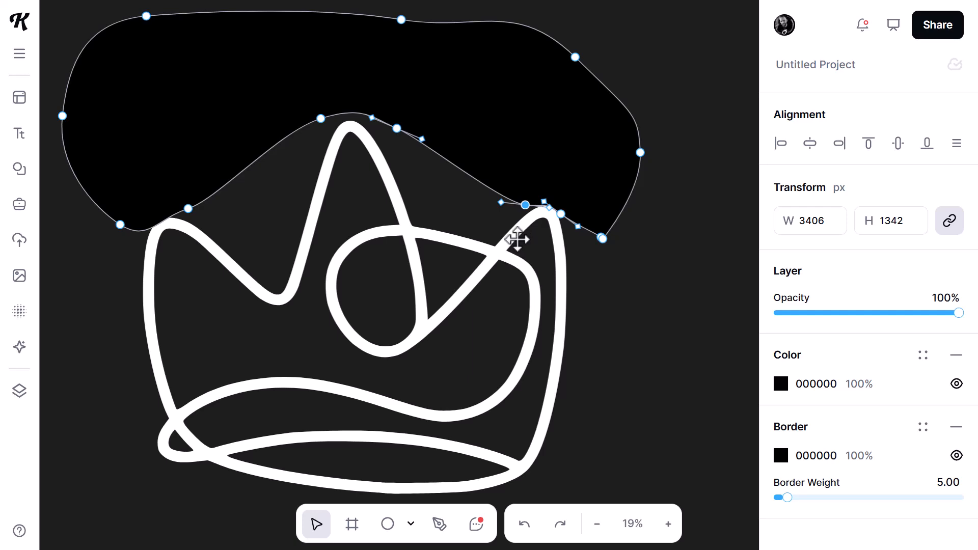
{"action": "left_click", "coordinate": [517, 236], "text": "shift"}
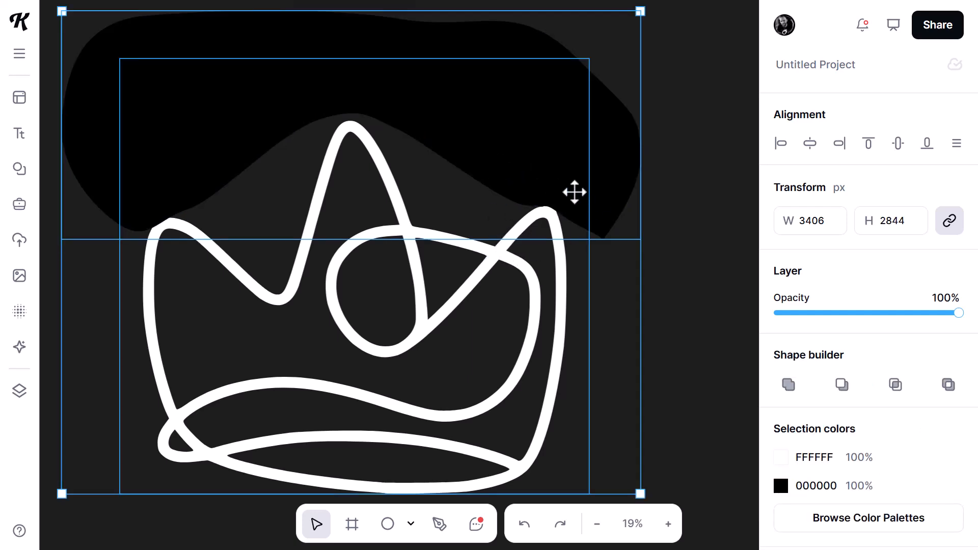
{"action": "left_click", "coordinate": [842, 386]}
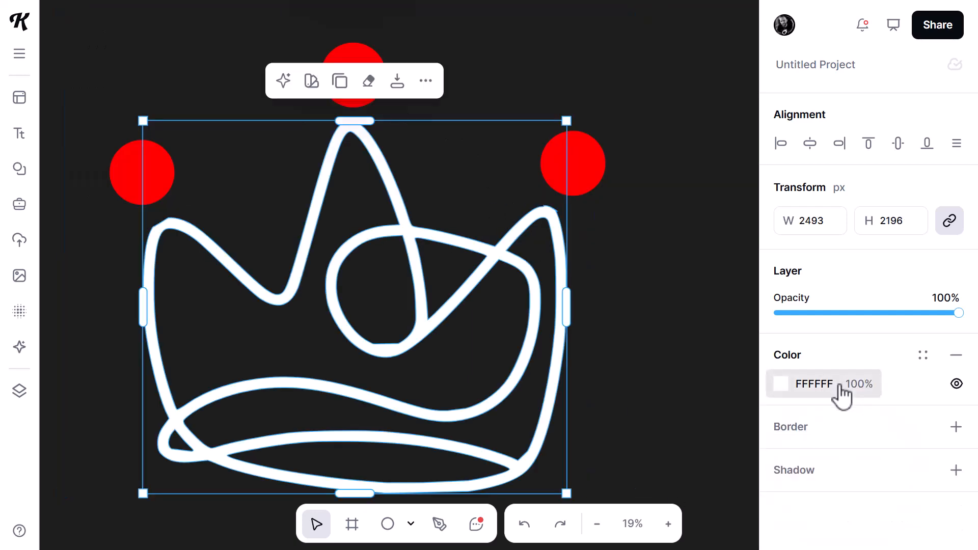
{"action": "left_click", "coordinate": [570, 250]}
Step: Round the crown's right peak by deleting surplus anchor points and reshaping its curve handle
{"action": "scroll", "coordinate": [552, 218], "scroll_direction": "up", "scroll_amount": 10}
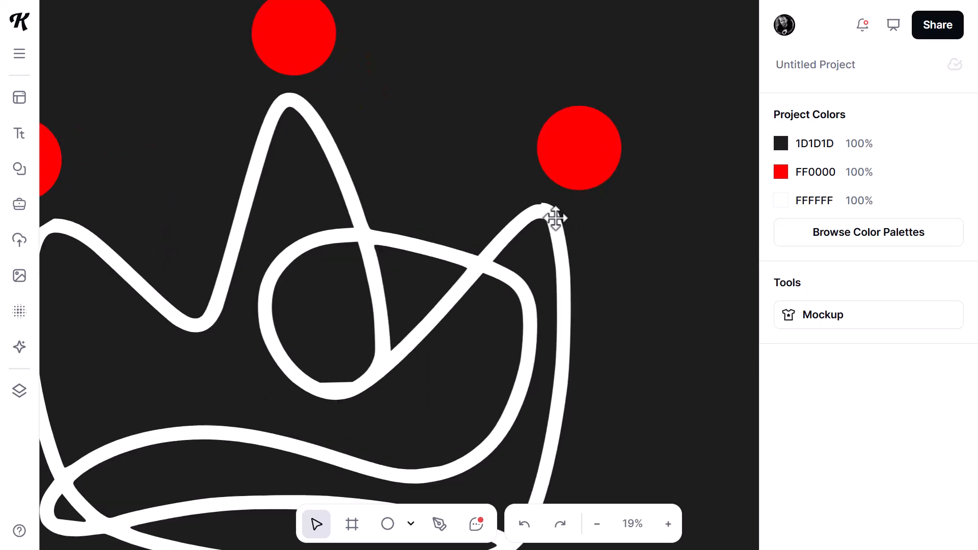
{"action": "left_click", "coordinate": [517, 197]}
{"action": "double_click", "coordinate": [517, 197]}
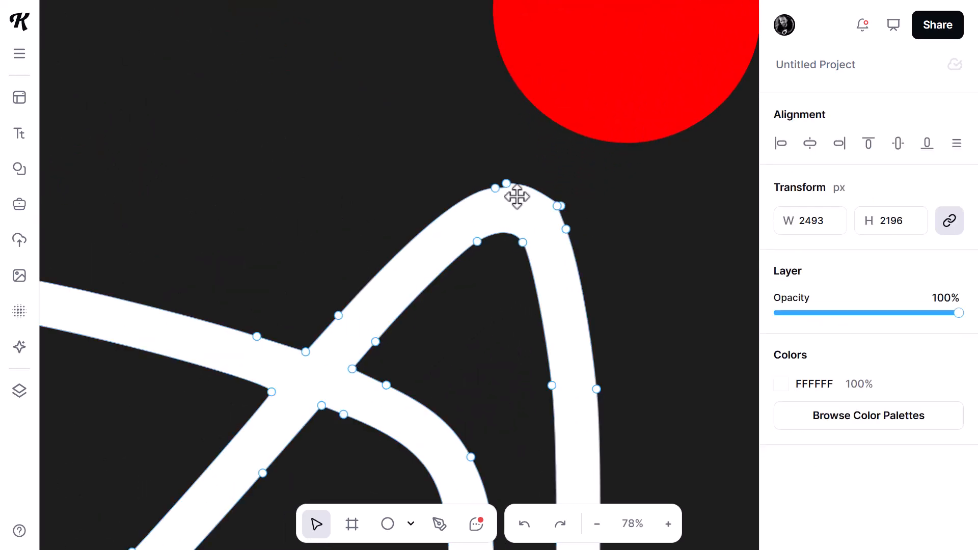
{"action": "left_click", "coordinate": [507, 184]}
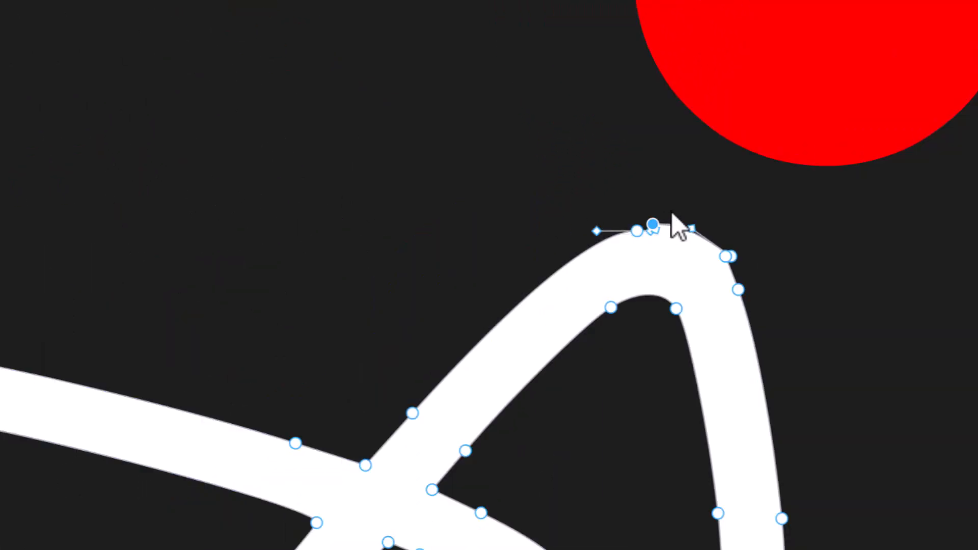
{"action": "key", "text": "Delete"}
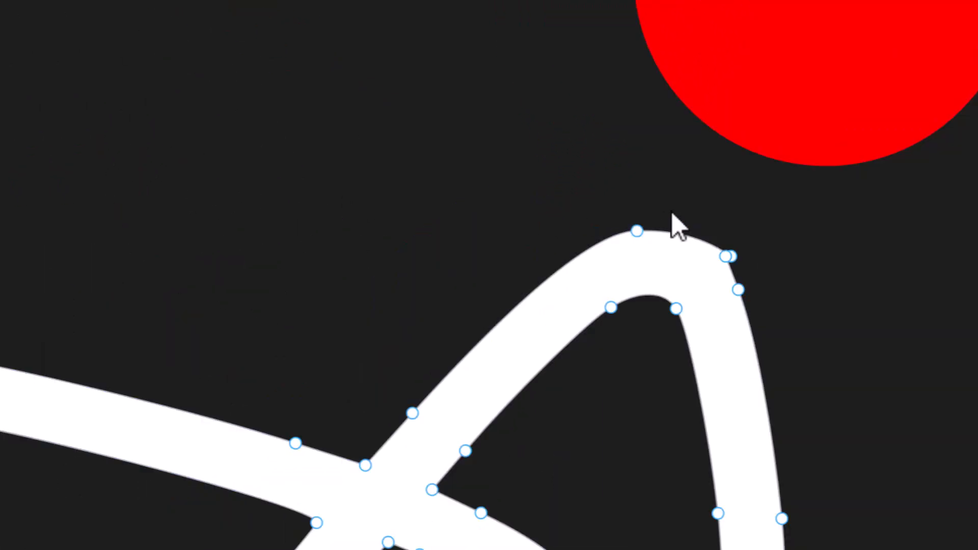
{"action": "left_click_drag", "start_coordinate": [736, 255], "coordinate": [685, 222]}
{"action": "key", "text": "Delete"}
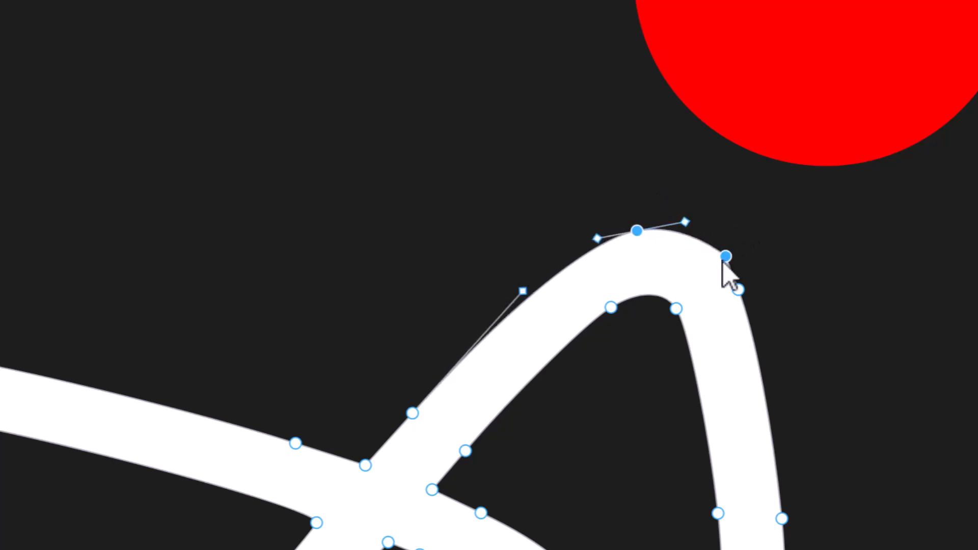
{"action": "key", "text": "Delete"}
{"action": "left_click", "coordinate": [731, 260]}
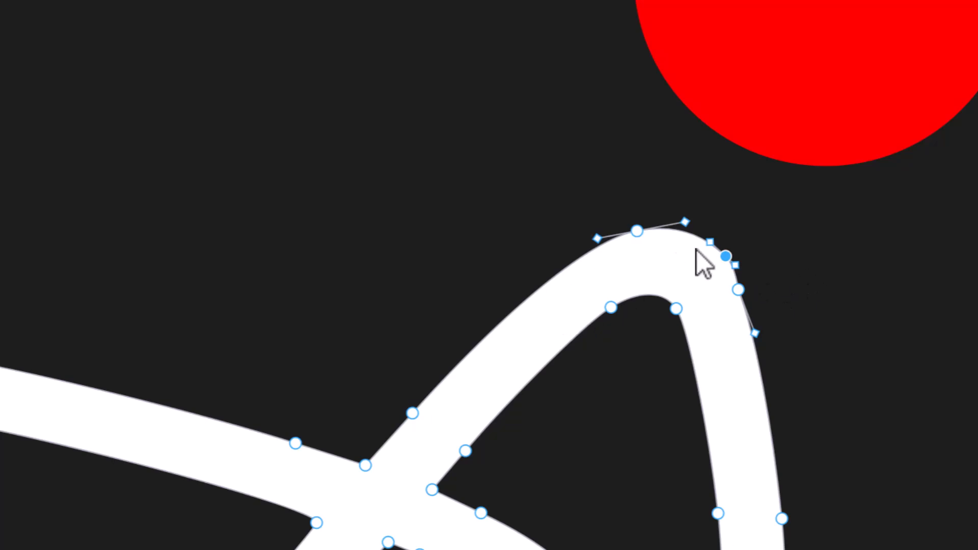
Step: Add an anchor on the left peak's flat edge, pull it outward and delete the two corner anchors beside it
{"action": "key", "text": "space"}
{"action": "left_click_drag", "start_coordinate": [366, 217], "coordinate": [815, 224]}
{"action": "left_click_drag", "start_coordinate": [371, 199], "coordinate": [970, 363]}
{"action": "left_click_drag", "start_coordinate": [424, 304], "coordinate": [808, 170]}
{"action": "left_click_drag", "start_coordinate": [353, 360], "coordinate": [828, 301]}
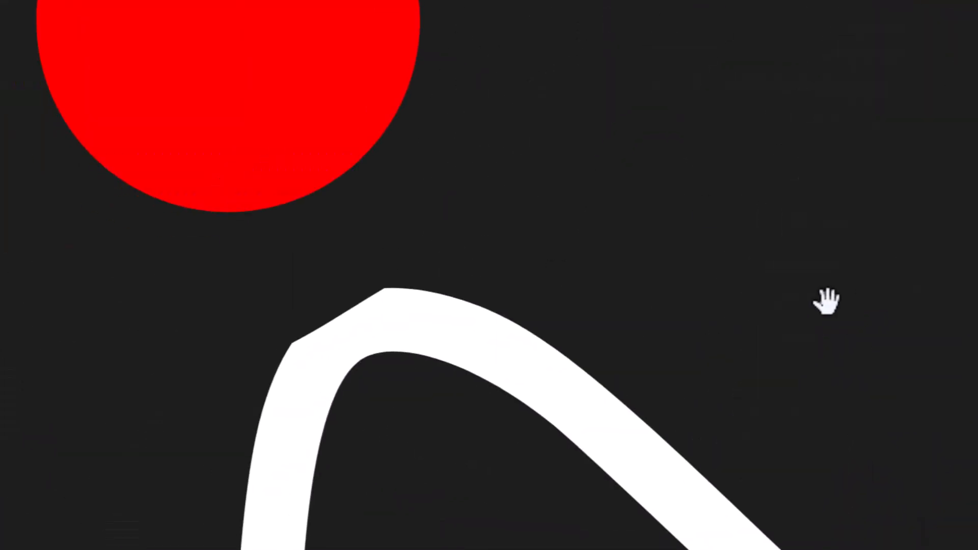
{"action": "left_click", "coordinate": [340, 319]}
{"action": "left_click_drag", "start_coordinate": [341, 319], "coordinate": [330, 303]}
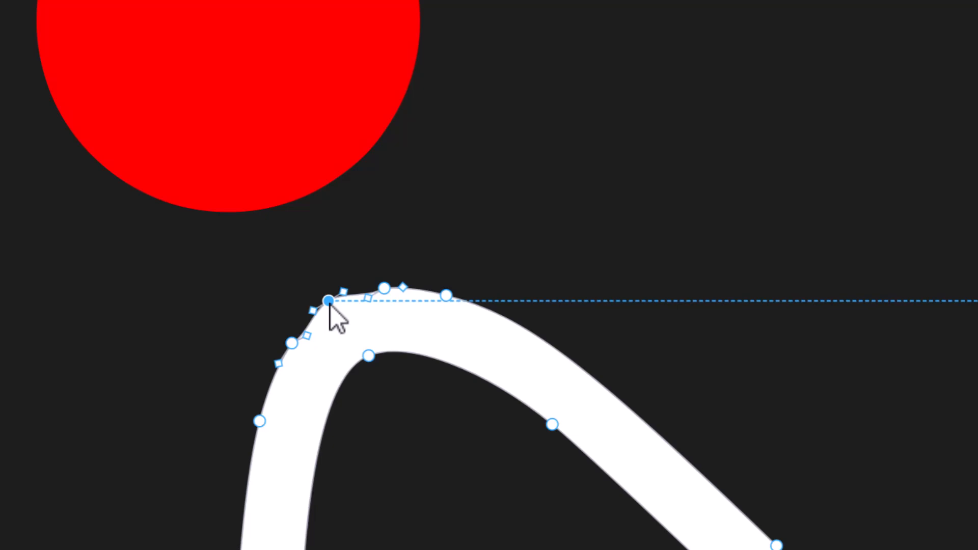
{"action": "left_click", "coordinate": [292, 344]}
{"action": "key", "text": "Delete"}
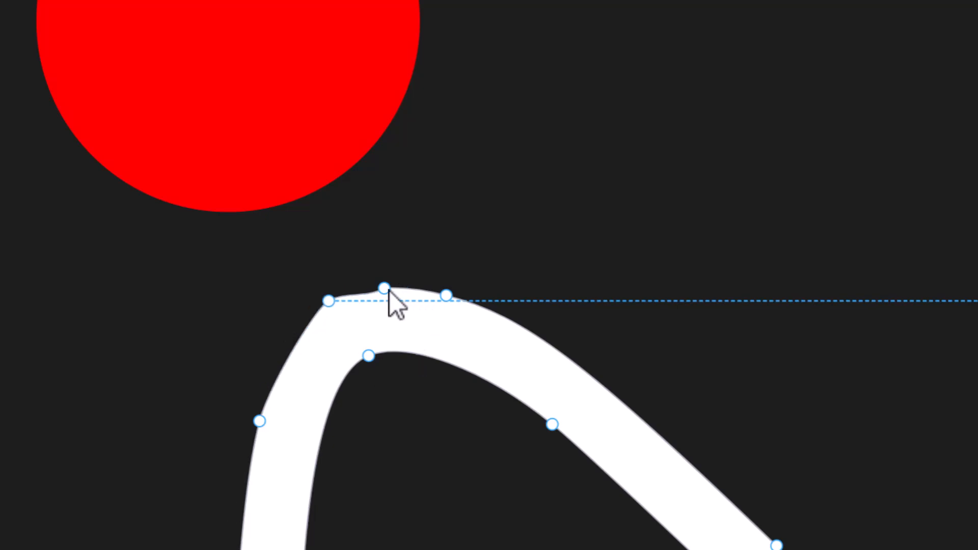
{"action": "key", "text": "Delete"}
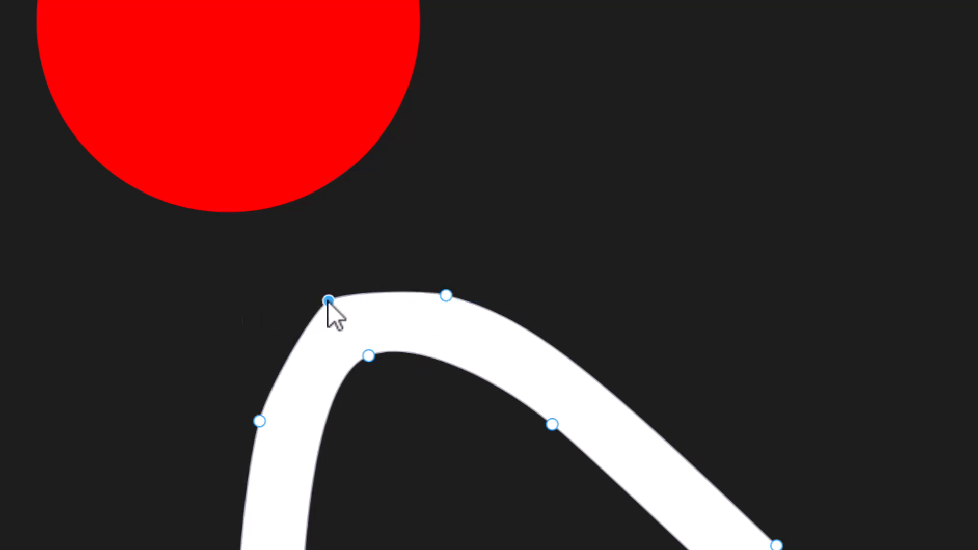
Step: Lengthen both curve handles of the left peak's new anchor to smooth the tip
{"action": "left_click", "coordinate": [329, 301]}
{"action": "left_click_drag", "start_coordinate": [346, 291], "coordinate": [361, 283]}
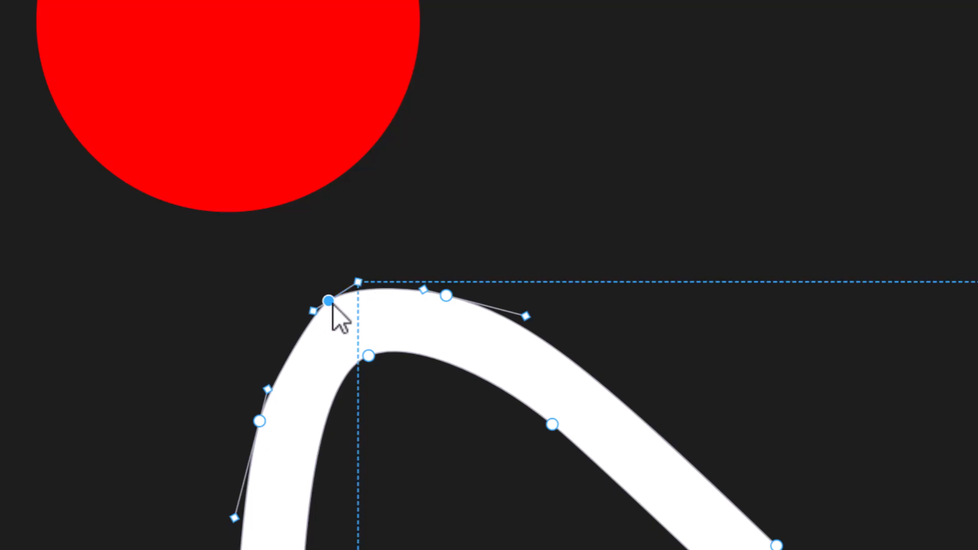
{"action": "left_click_drag", "start_coordinate": [312, 312], "coordinate": [298, 320]}
{"action": "left_click", "coordinate": [671, 143]}
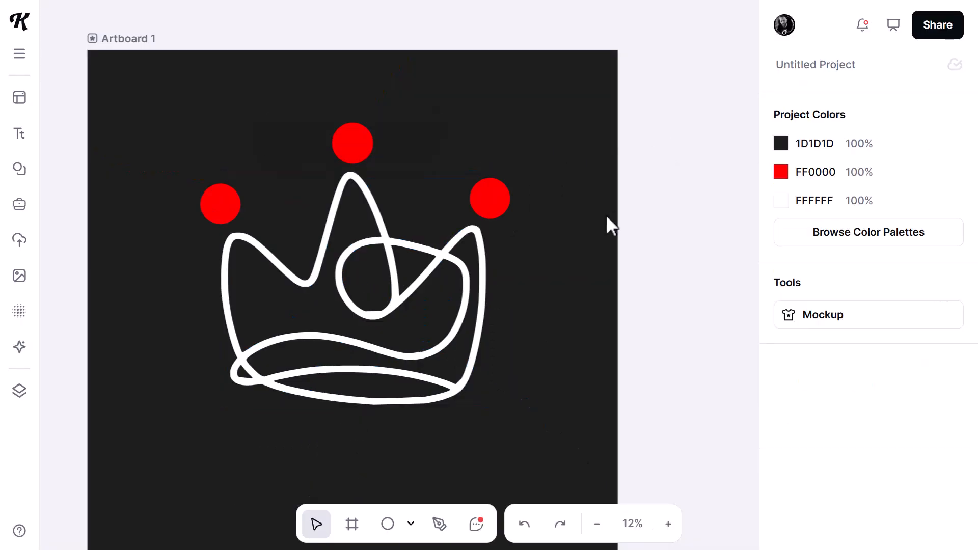
Step: Add a headline text below the crown's left side and colour it white, FFFFFF
{"action": "scroll", "coordinate": [607, 215], "scroll_direction": "down", "scroll_amount": 2}
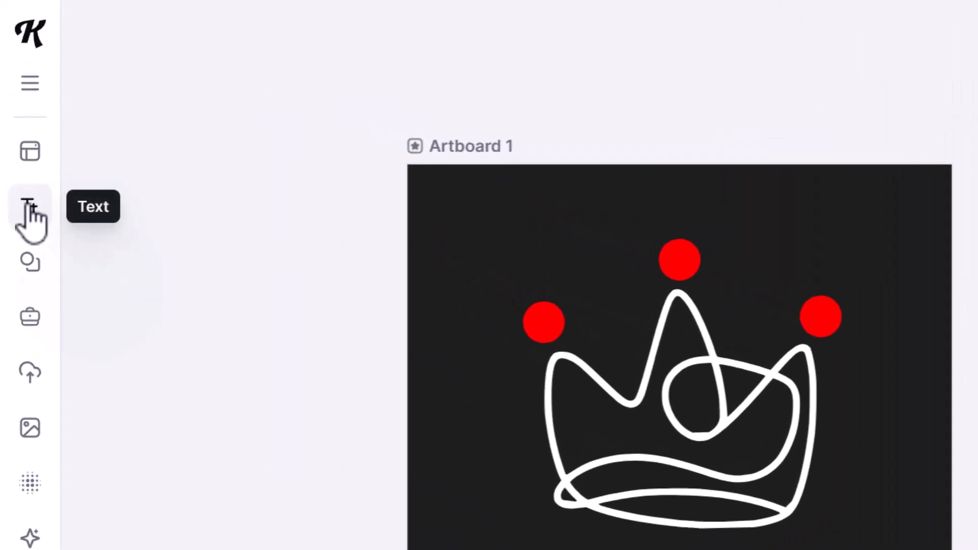
{"action": "left_click", "coordinate": [19, 133]}
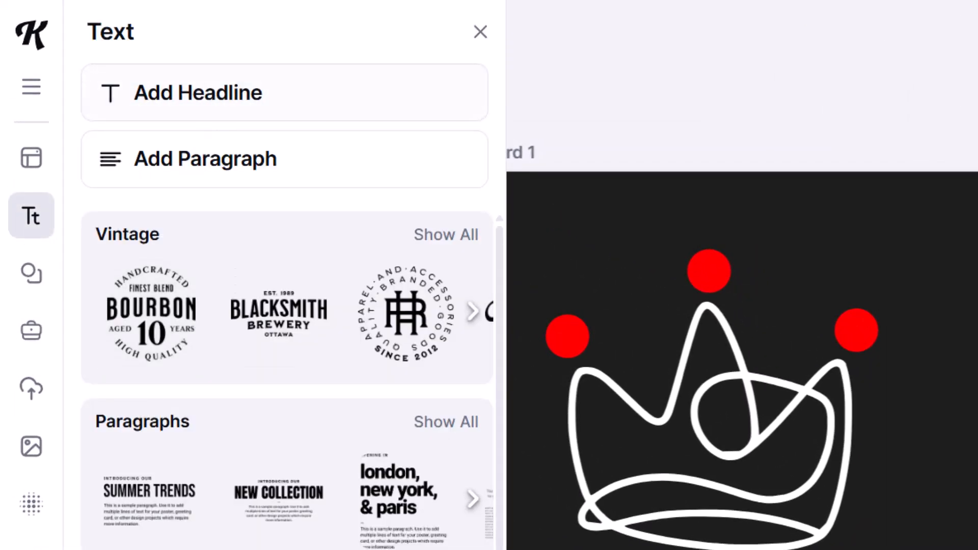
{"action": "left_click", "coordinate": [262, 102]}
{"action": "scroll", "coordinate": [652, 461], "scroll_direction": "up", "scroll_amount": 5}
{"action": "left_click_drag", "start_coordinate": [646, 432], "coordinate": [427, 530]}
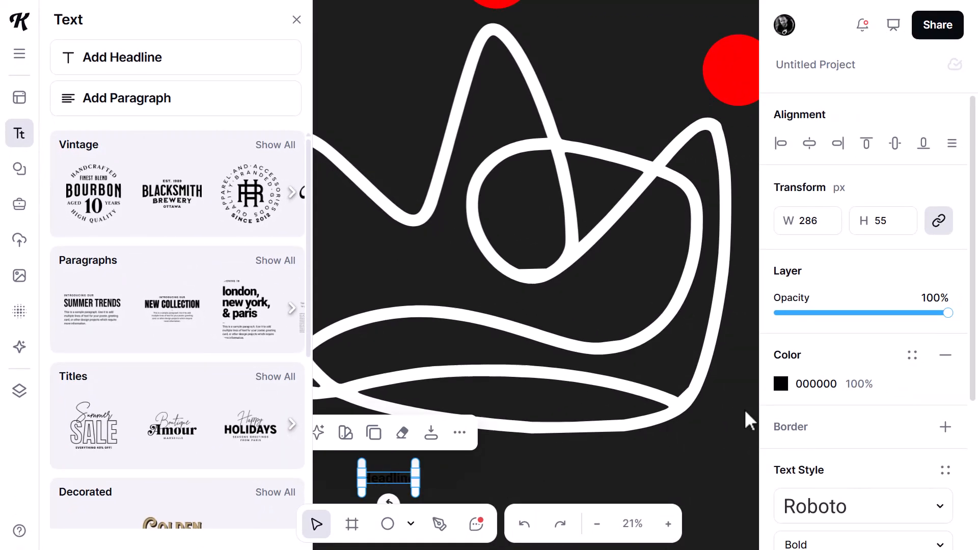
{"action": "left_click", "coordinate": [781, 385]}
{"action": "left_click_drag", "start_coordinate": [662, 357], "coordinate": [504, 179]}
{"action": "left_click", "coordinate": [439, 345]}
{"action": "scroll", "coordinate": [382, 376], "scroll_direction": "down", "scroll_amount": 5}
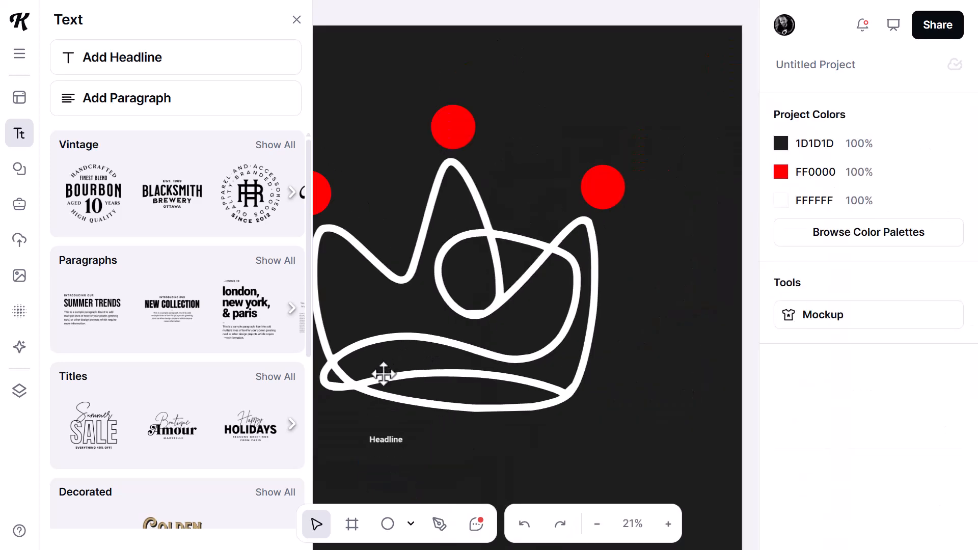
Step: Enlarge the headline to about 3033 px wide and replace its text with "King"
{"action": "left_click", "coordinate": [297, 20]}
{"action": "left_click", "coordinate": [391, 419]}
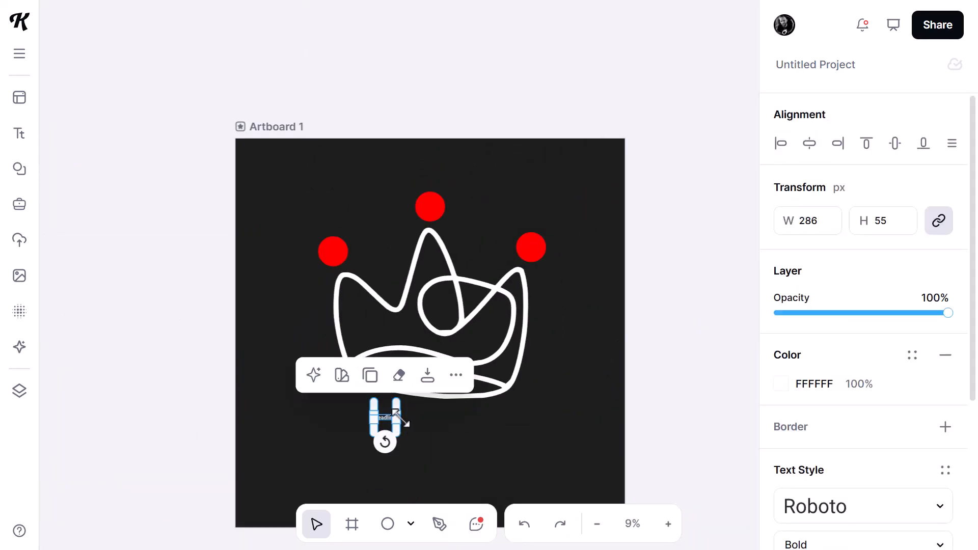
{"action": "left_click_drag", "start_coordinate": [399, 413], "coordinate": [497, 450]}
{"action": "double_click", "coordinate": [497, 449]}
{"action": "type", "text": "King"}
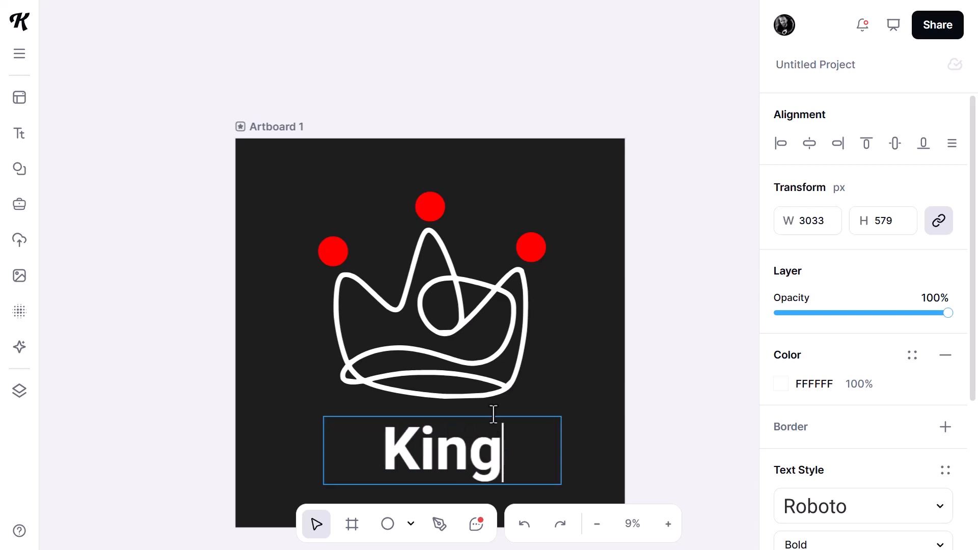
{"action": "key", "text": "Escape"}
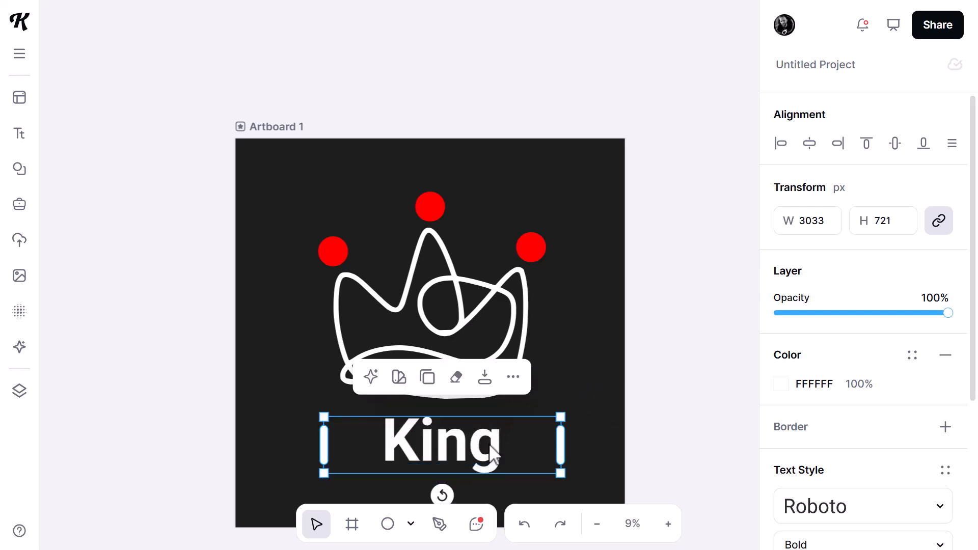
{"action": "key", "text": "Escape"}
Step: Move the "King" text closer under the crown's left half and enlarge it to about 3989 px wide
{"action": "left_click", "coordinate": [450, 445]}
{"action": "left_click_drag", "start_coordinate": [437, 445], "coordinate": [392, 433]}
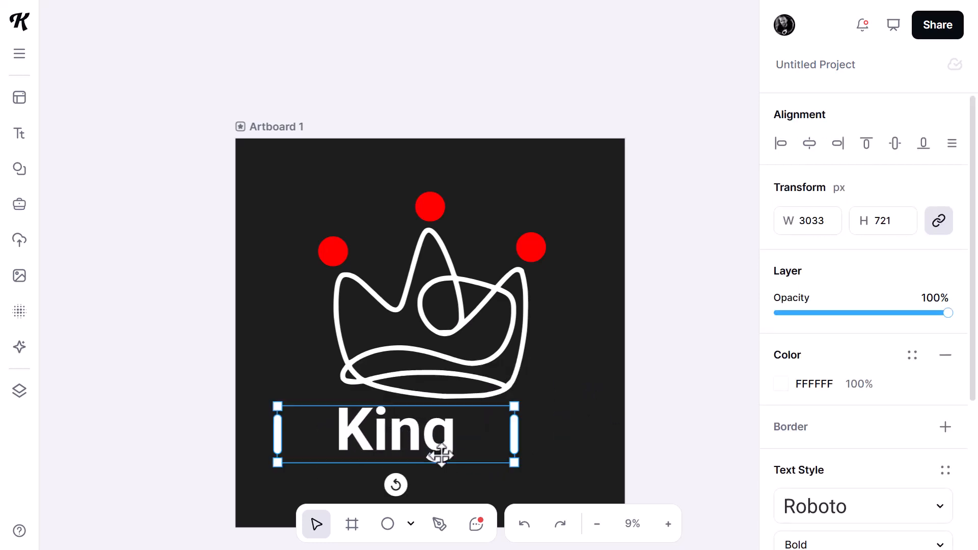
{"action": "left_click_drag", "start_coordinate": [515, 462], "coordinate": [590, 471]}
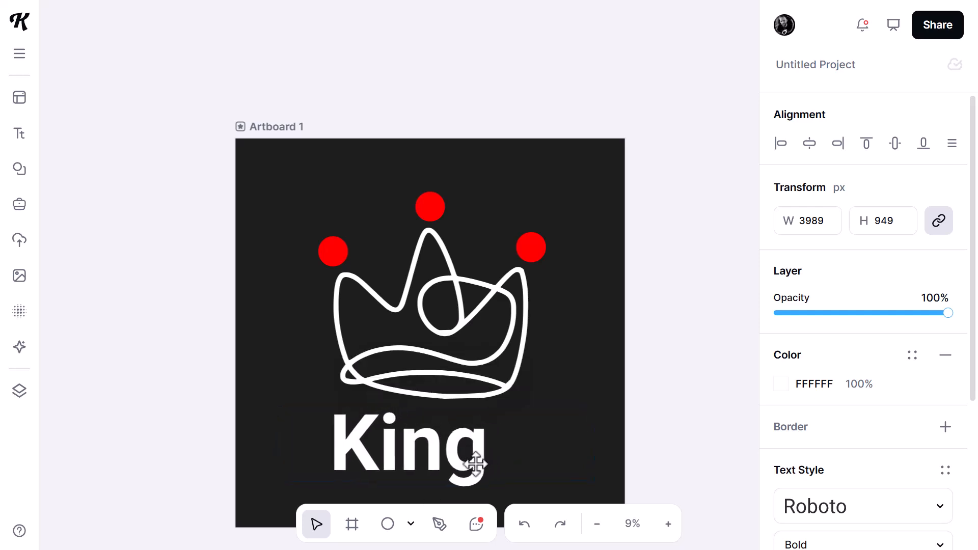
{"action": "left_click", "coordinate": [476, 463]}
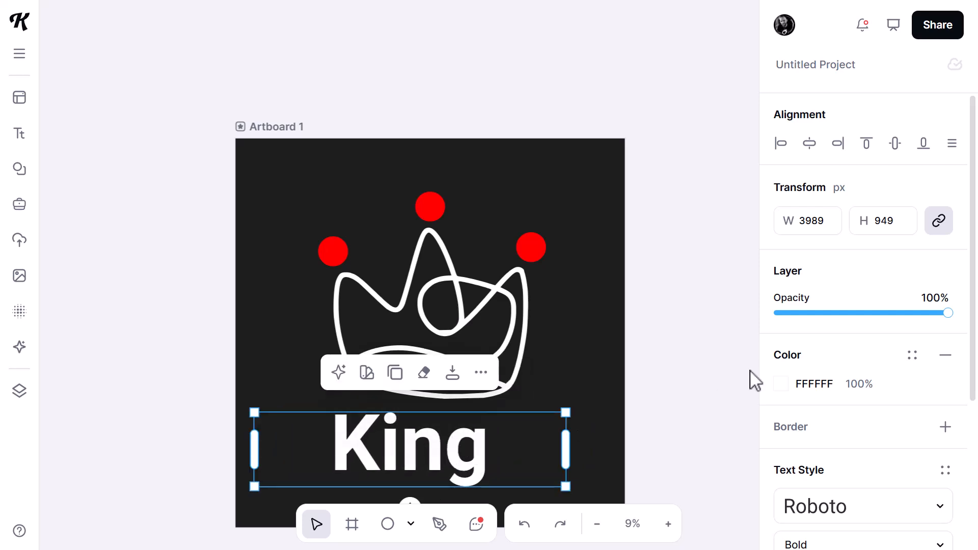
Step: Set the "King" text's typeface to fresh and shift it slightly up and to the left
{"action": "scroll", "coordinate": [855, 482], "scroll_direction": "down", "scroll_amount": 2}
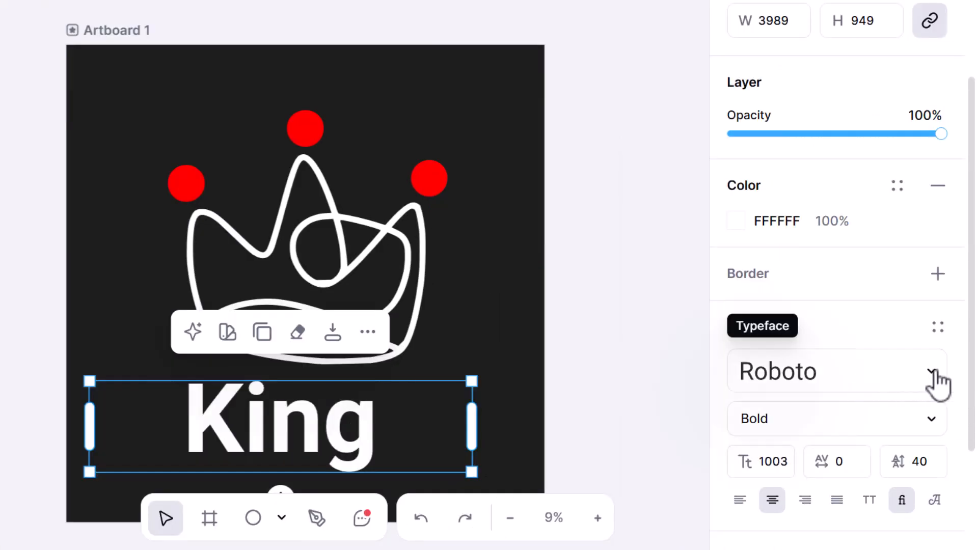
{"action": "left_click", "coordinate": [934, 376]}
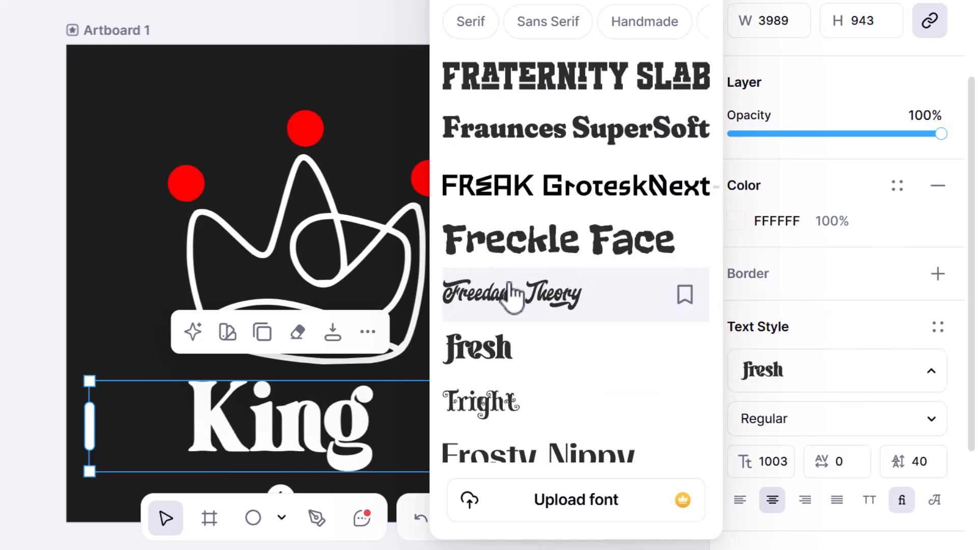
{"action": "scroll", "coordinate": [513, 293], "scroll_direction": "down", "scroll_amount": 3}
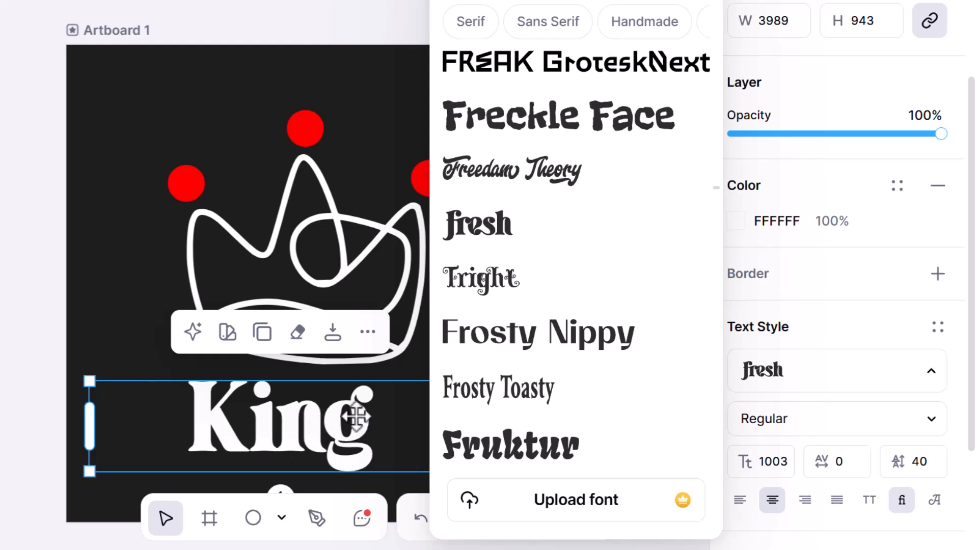
{"action": "left_click", "coordinate": [166, 249]}
{"action": "left_click_drag", "start_coordinate": [299, 406], "coordinate": [274, 398]}
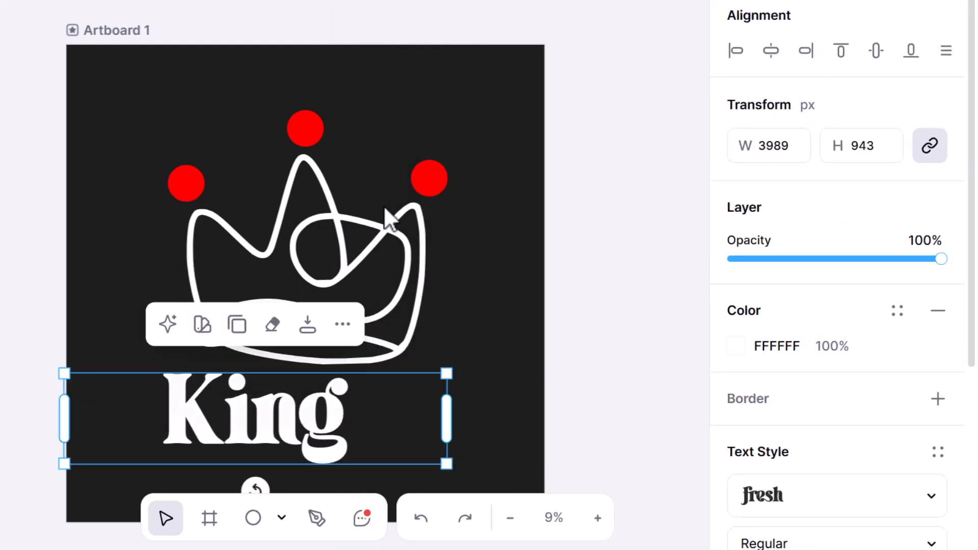
{"action": "left_click", "coordinate": [485, 296]}
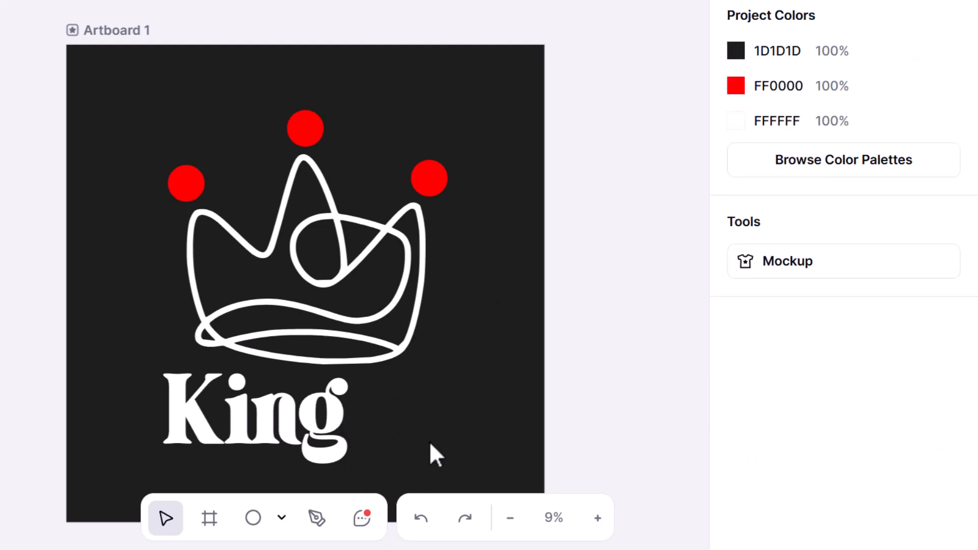
Step: Duplicate the red circle above the right peak, enlarge the copy to about 1054 px and place it right of "King"
{"action": "left_click", "coordinate": [441, 178]}
{"action": "left_click", "coordinate": [411, 114]}
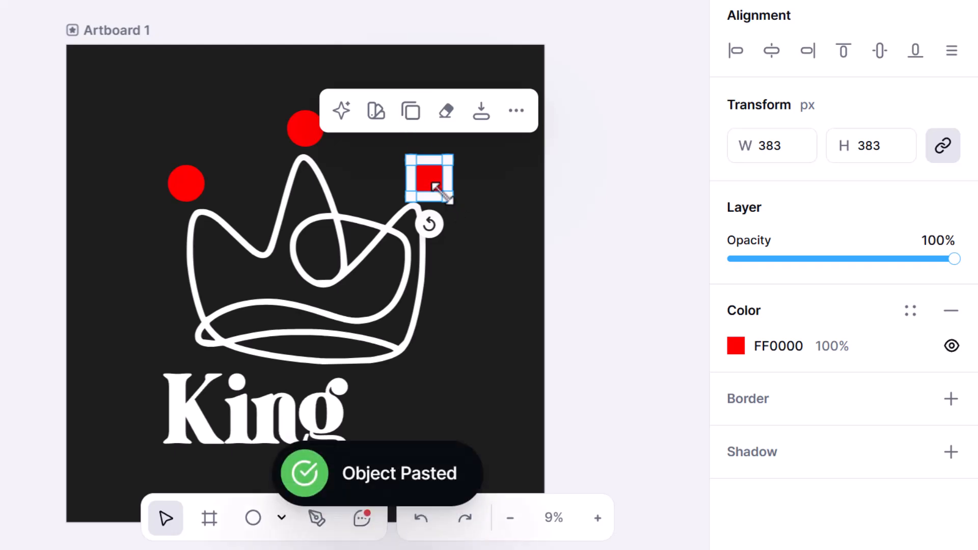
{"action": "left_click_drag", "start_coordinate": [436, 186], "coordinate": [369, 476]}
{"action": "left_click_drag", "start_coordinate": [420, 433], "coordinate": [412, 421]}
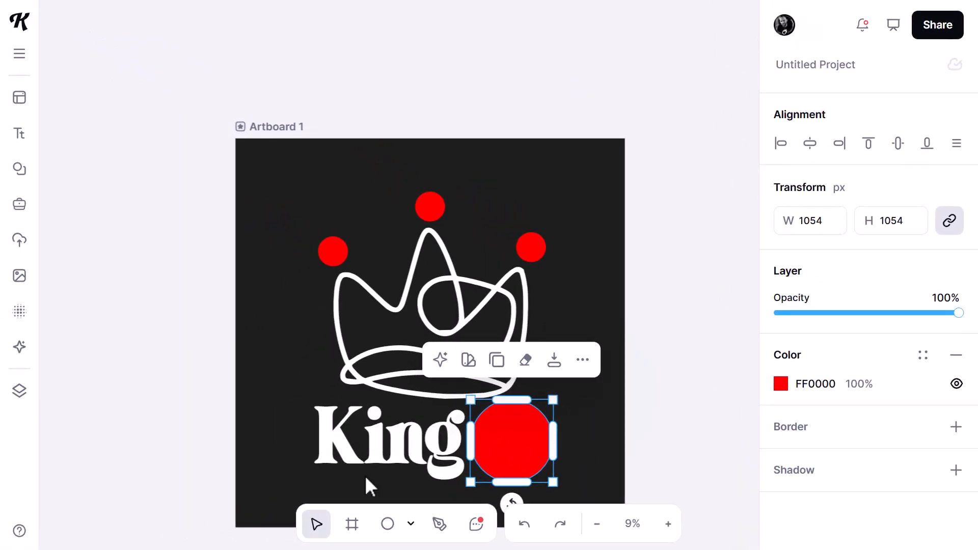
Step: Add another headline over the large red circle and change its text to "AI"
{"action": "left_click", "coordinate": [20, 134]}
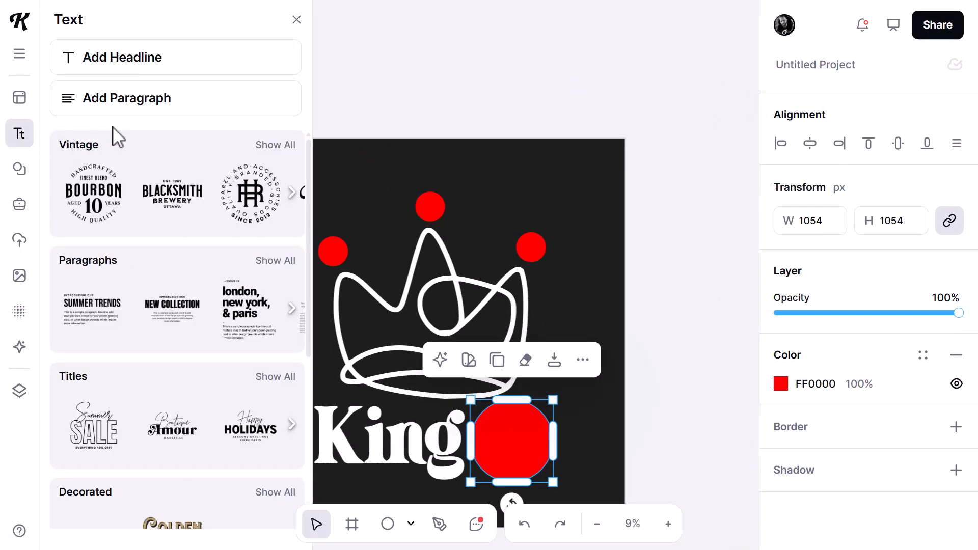
{"action": "left_click", "coordinate": [120, 58]}
{"action": "left_click_drag", "start_coordinate": [487, 296], "coordinate": [547, 434]}
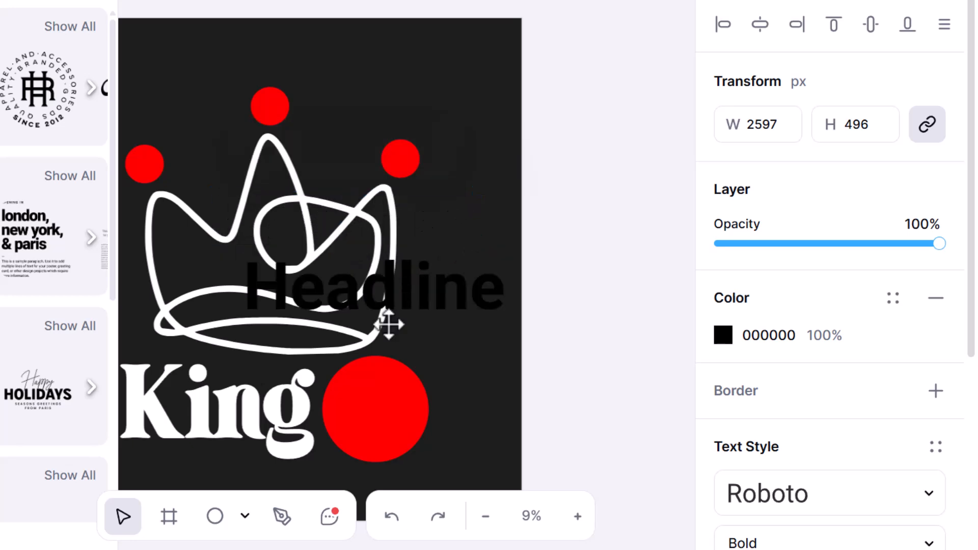
{"action": "double_click", "coordinate": [422, 400]}
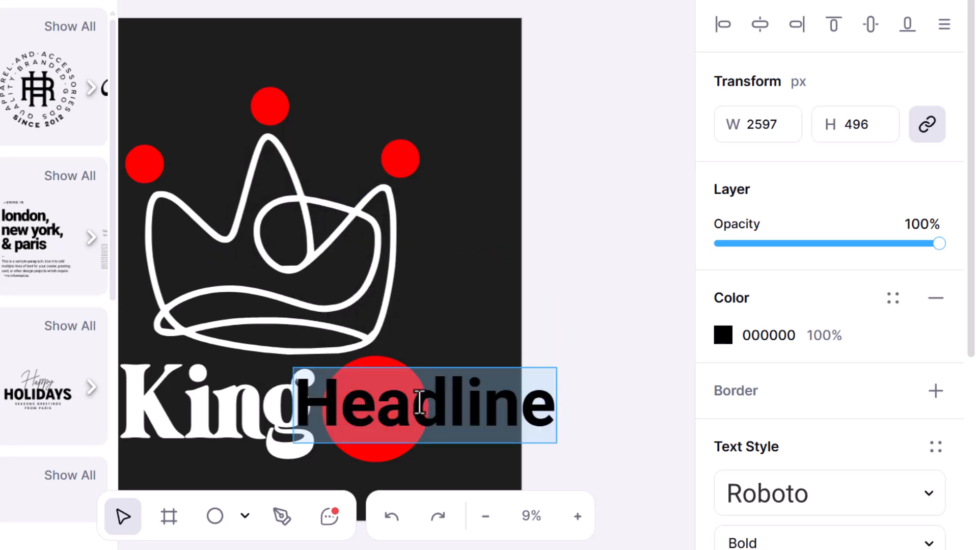
{"action": "type", "text": "AI"}
Step: Colour the "AI" text white, FFFFFF, and centre it inside the large red circle
{"action": "double_click", "coordinate": [460, 417]}
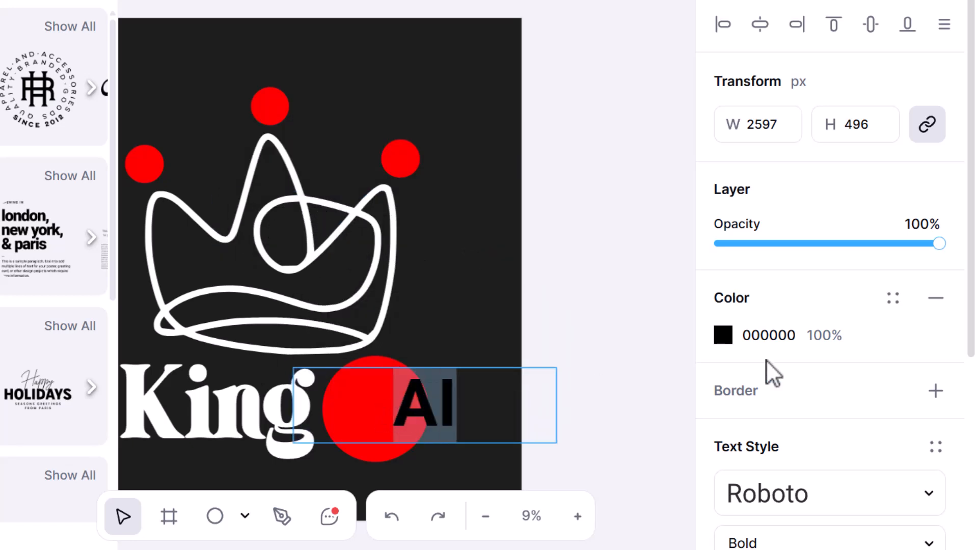
{"action": "left_click", "coordinate": [723, 335]}
{"action": "left_click_drag", "start_coordinate": [456, 212], "coordinate": [379, 3]}
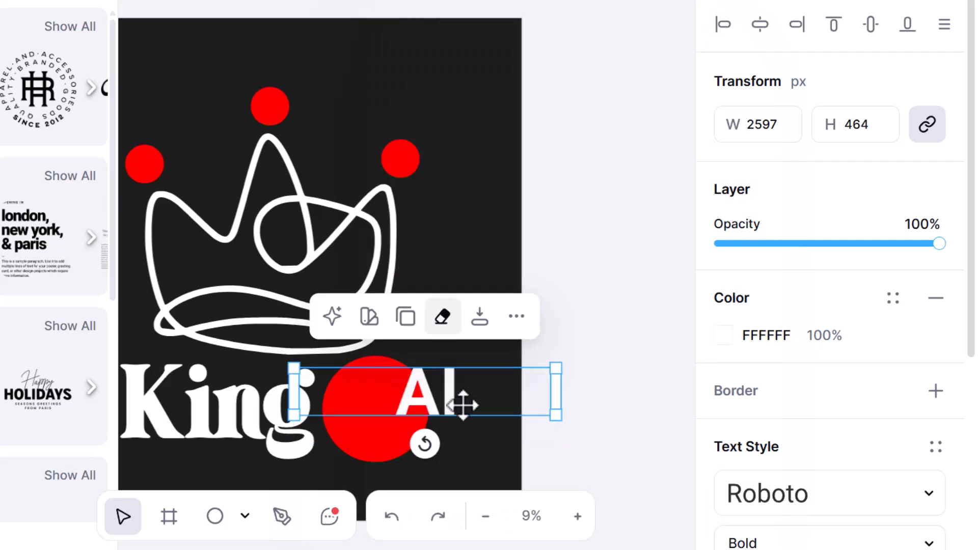
{"action": "left_click", "coordinate": [460, 428]}
{"action": "left_click_drag", "start_coordinate": [452, 405], "coordinate": [398, 418]}
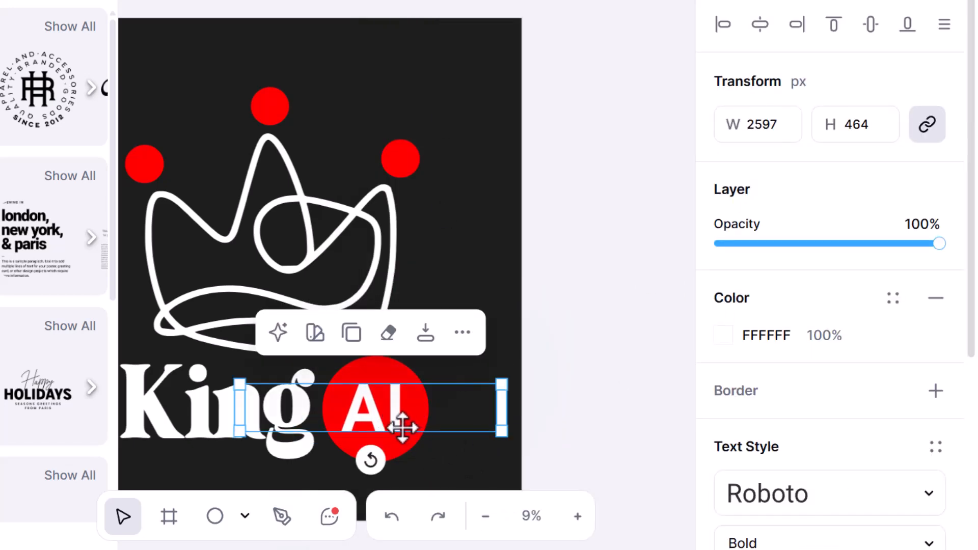
Step: Set the "AI" text's typeface to Alata and duplicate the text in place
{"action": "left_click", "coordinate": [857, 502]}
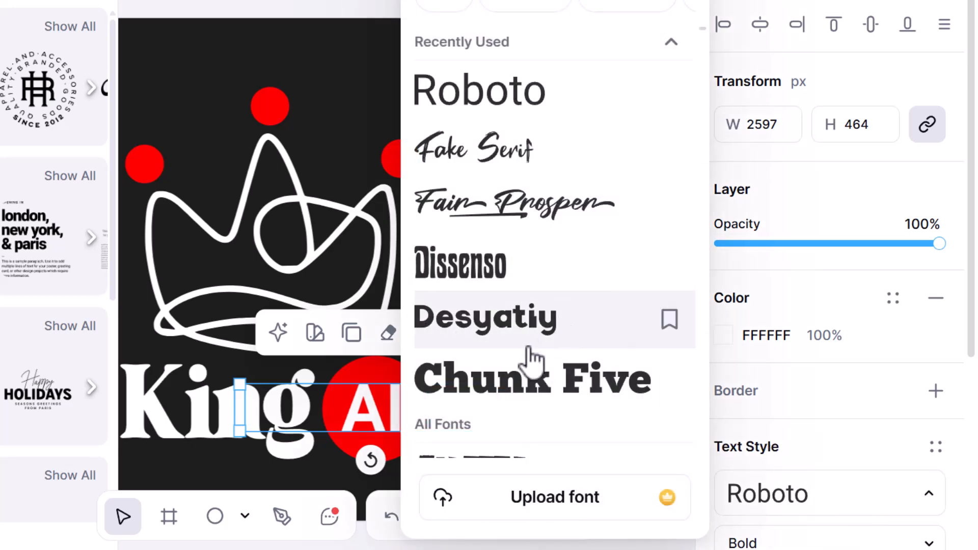
{"action": "scroll", "coordinate": [530, 357], "scroll_direction": "down", "scroll_amount": 10}
{"action": "left_click", "coordinate": [520, 382]}
{"action": "left_click", "coordinate": [350, 333]}
{"action": "left_click", "coordinate": [564, 399]}
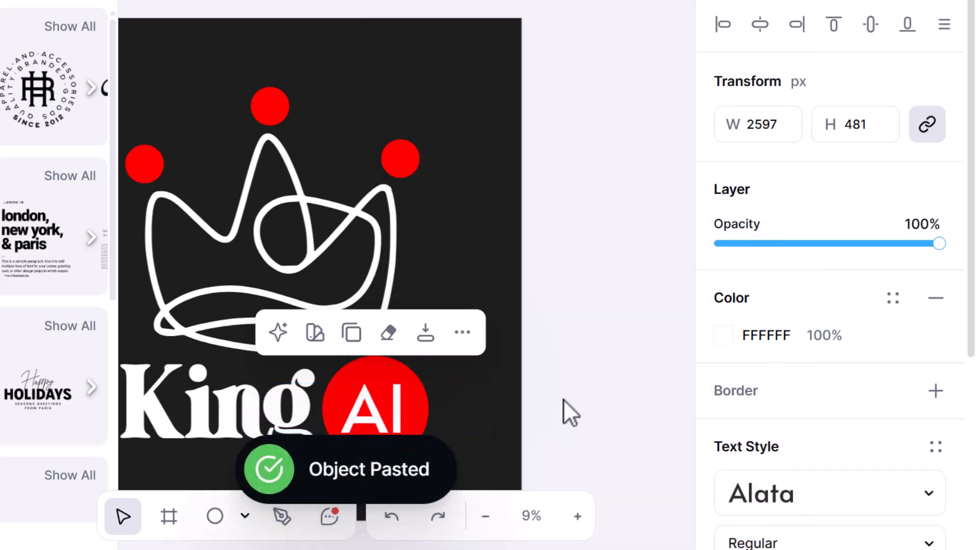
{"action": "scroll", "coordinate": [479, 266], "scroll_direction": "down", "scroll_amount": 5}
{"action": "scroll", "coordinate": [476, 265], "scroll_direction": "up", "scroll_amount": 3}
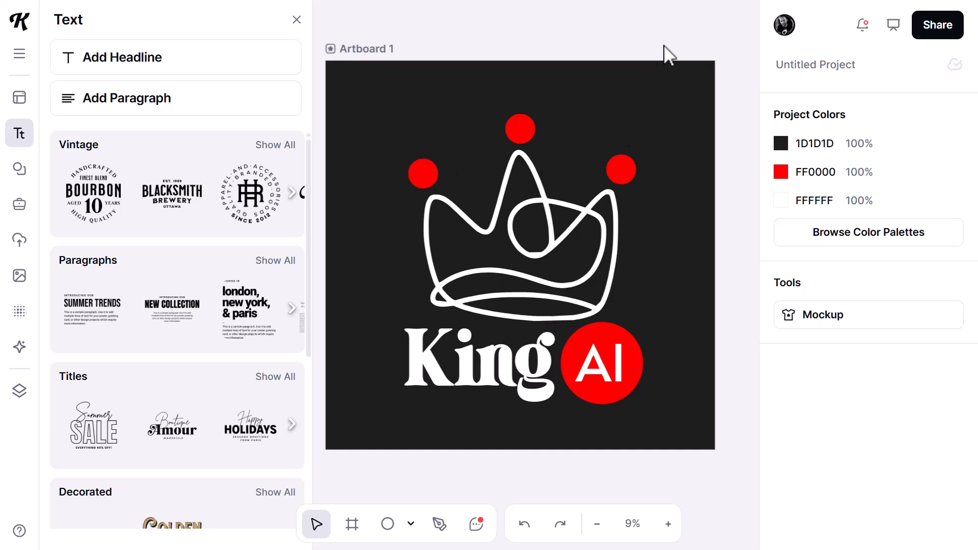
Step: Scale the crown and its three small circles together to about 1947 px wide, leaving out the large circle
{"action": "left_click_drag", "start_coordinate": [665, 46], "coordinate": [386, 346]}
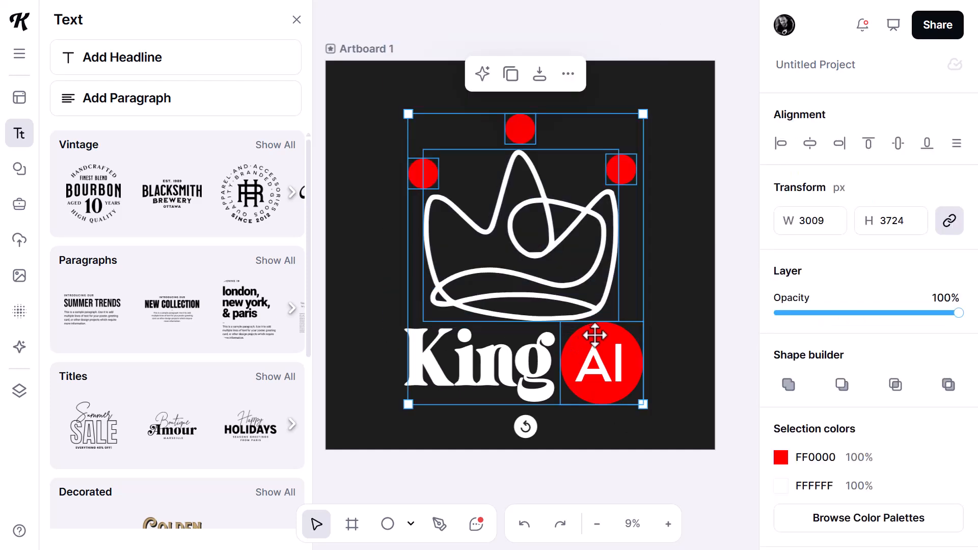
{"action": "left_click", "coordinate": [591, 336], "text": "shift"}
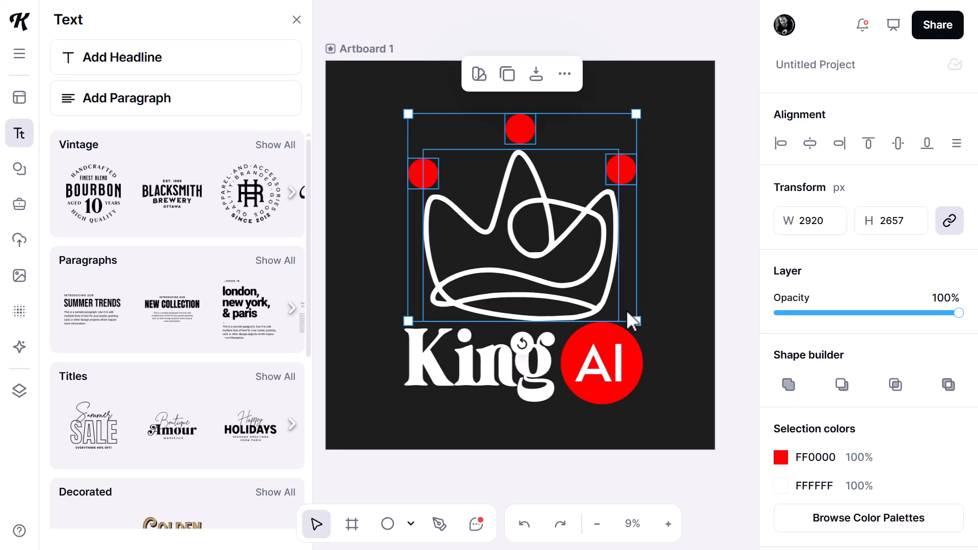
{"action": "left_click_drag", "start_coordinate": [636, 321], "coordinate": [561, 251]}
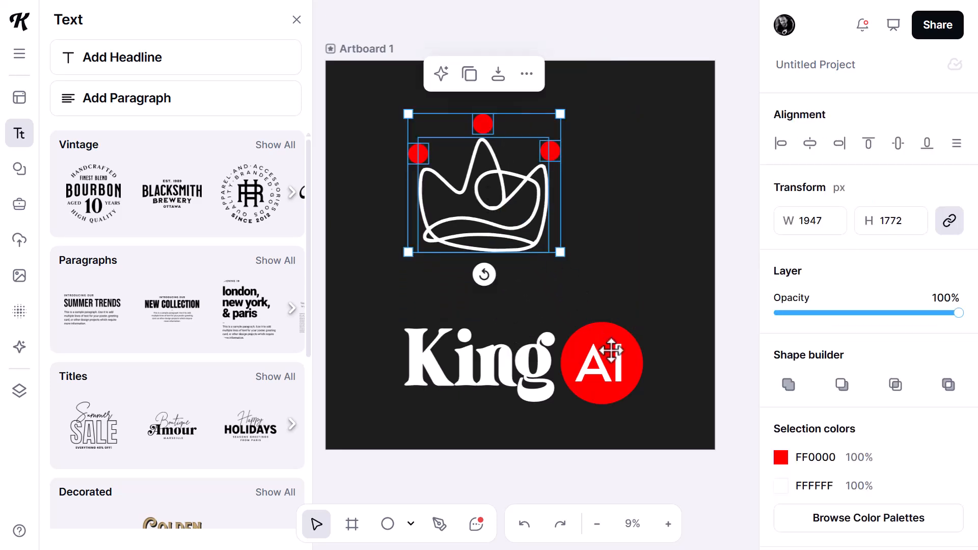
Step: Nudge the "King" text left, away from the large circle, and set its letter spacing to 50
{"action": "left_click", "coordinate": [527, 371]}
{"action": "left_click_drag", "start_coordinate": [527, 370], "coordinate": [516, 361]}
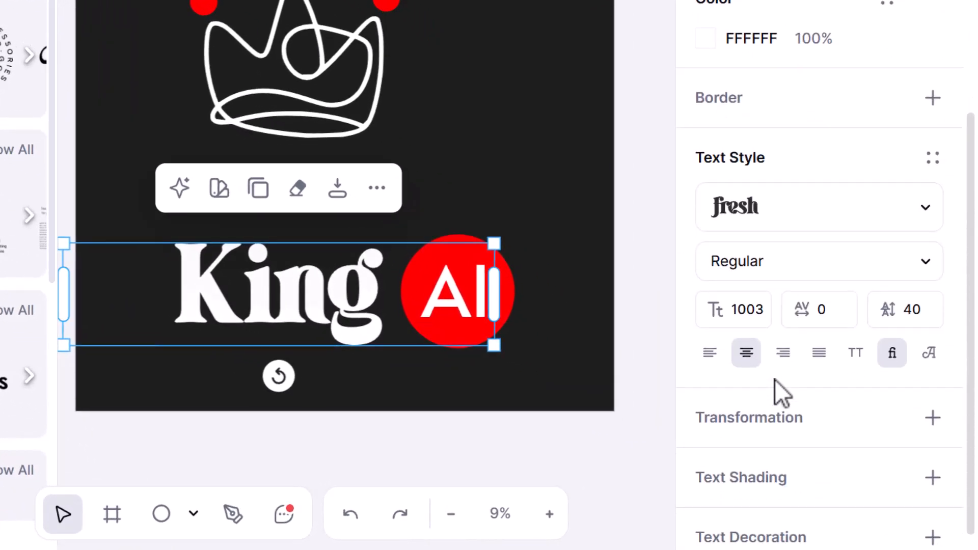
{"action": "left_click", "coordinate": [823, 310]}
{"action": "type", "text": "50"}
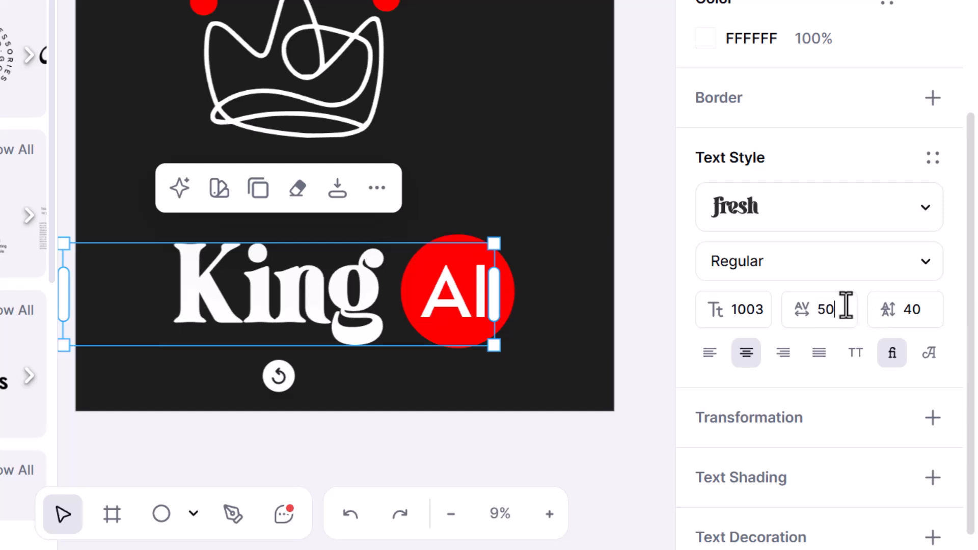
{"action": "left_click_drag", "start_coordinate": [305, 295], "coordinate": [304, 294]}
Step: Move the crown and small circles centrally above the "King AI" wordmark and recentre the whole logo on the artboard
{"action": "left_click_drag", "start_coordinate": [455, 1], "coordinate": [179, 155]}
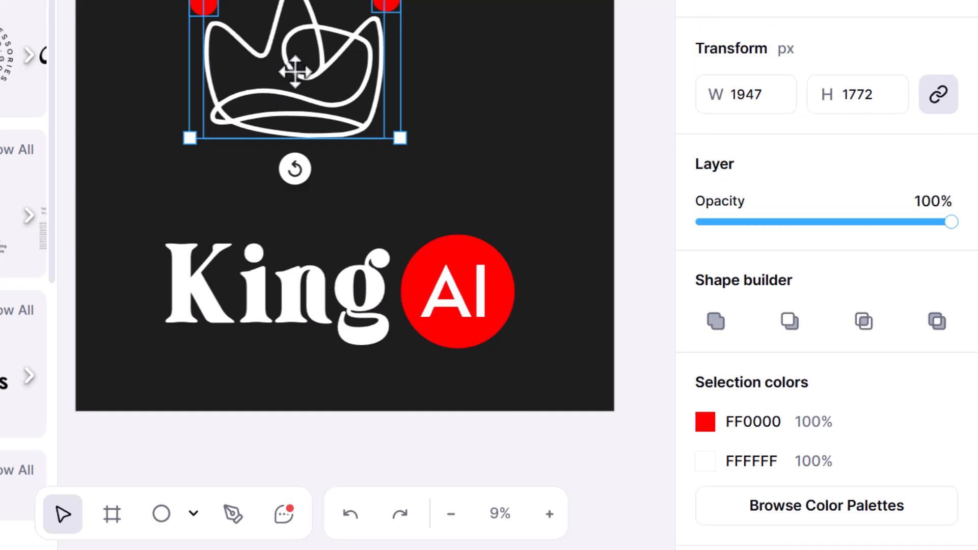
{"action": "left_click_drag", "start_coordinate": [295, 72], "coordinate": [330, 125]}
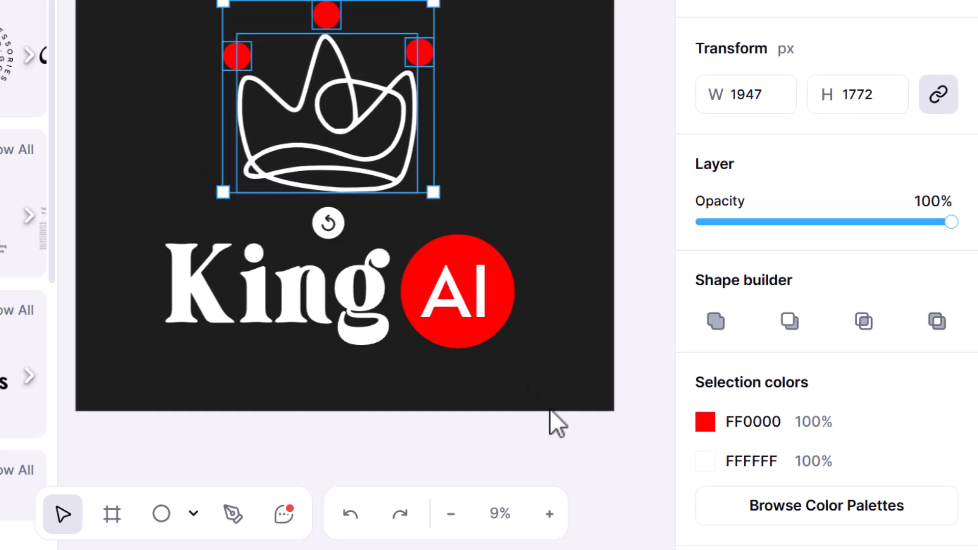
{"action": "left_click_drag", "start_coordinate": [551, 420], "coordinate": [131, 22]}
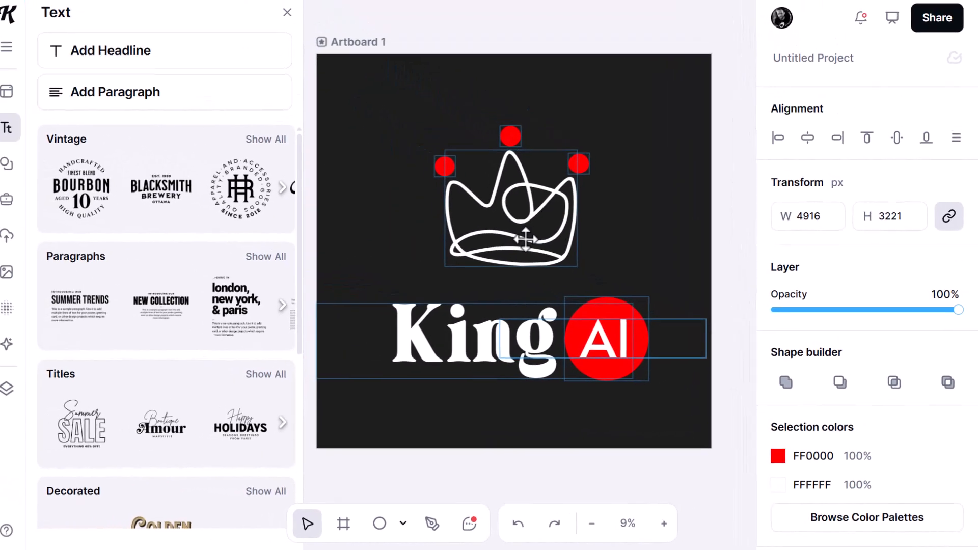
{"action": "left_click", "coordinate": [589, 107]}
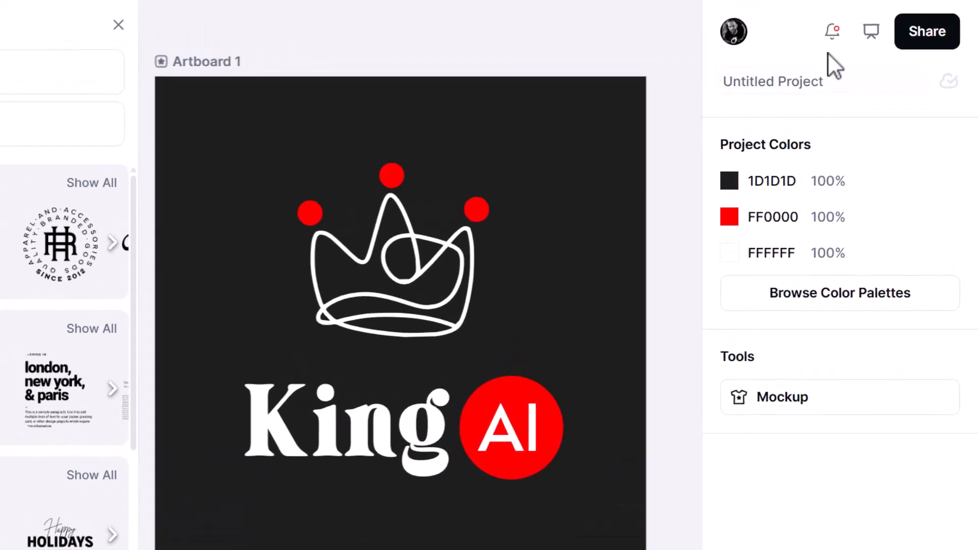
Step: Review the project download options and the available export file formats
{"action": "left_click", "coordinate": [938, 24]}
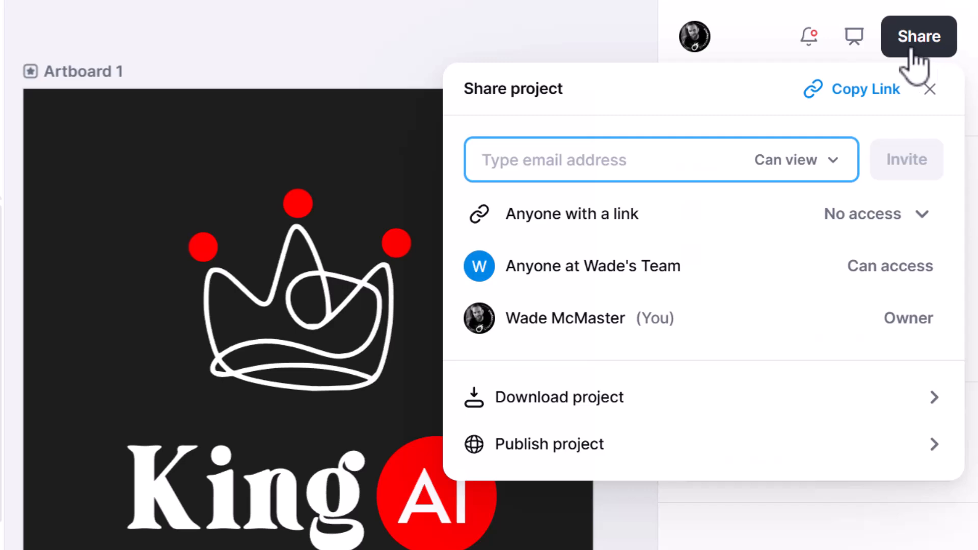
{"action": "left_click", "coordinate": [586, 403]}
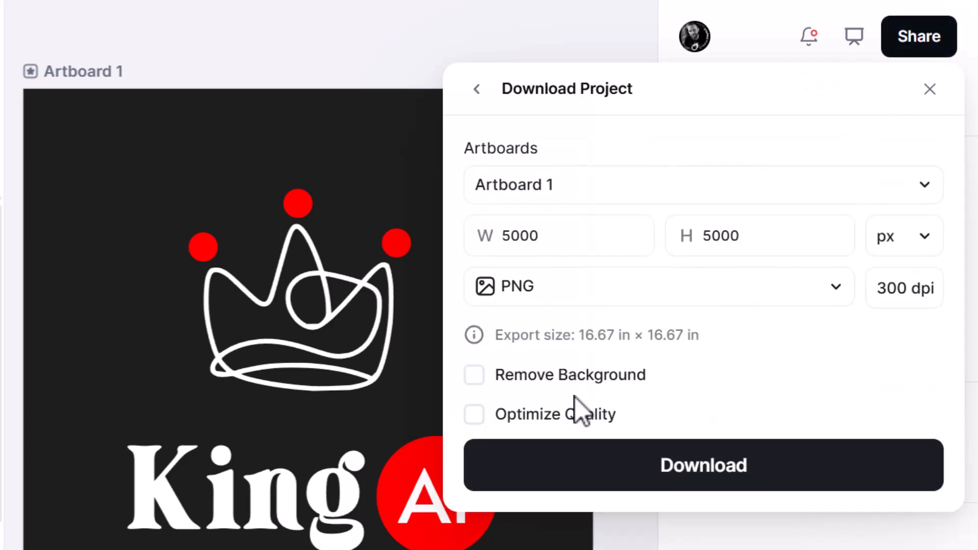
{"action": "left_click", "coordinate": [550, 291]}
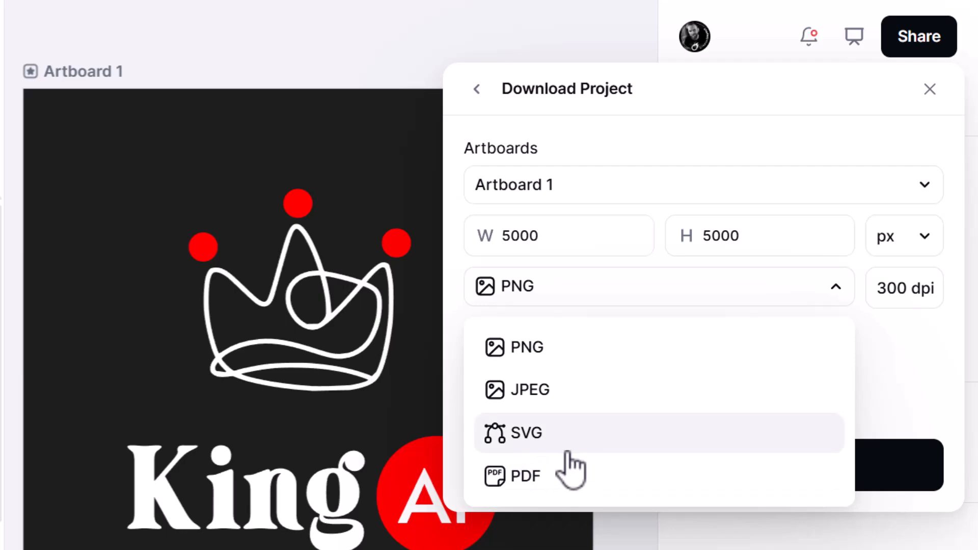
{"action": "left_click", "coordinate": [478, 32]}
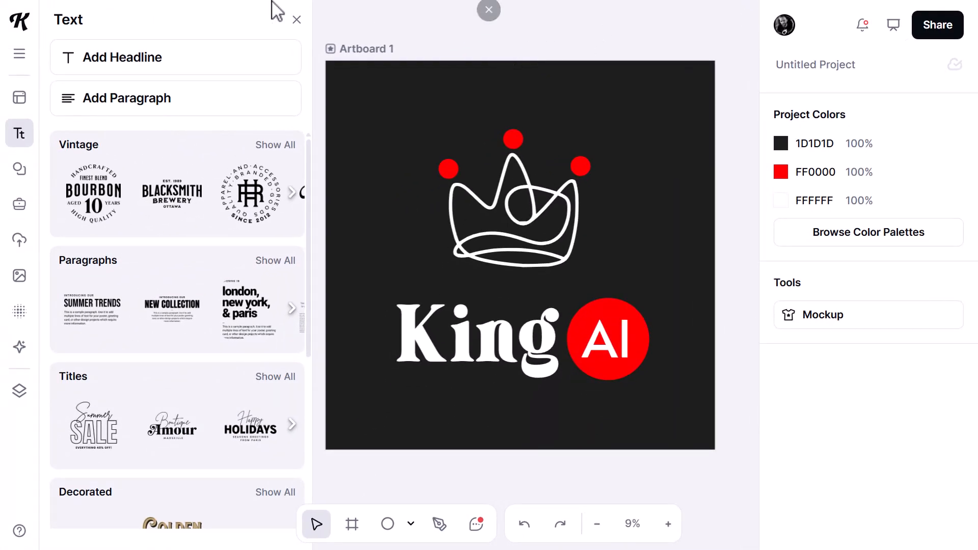
Step: Close the text library and set Artboard 1's background colour to pure black (000000)
{"action": "left_click", "coordinate": [297, 20]}
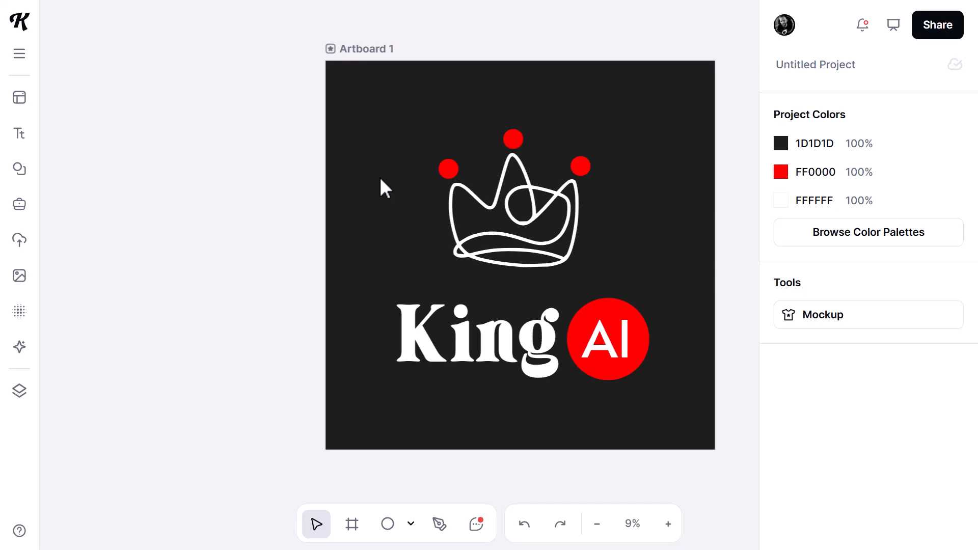
{"action": "left_click", "coordinate": [364, 47]}
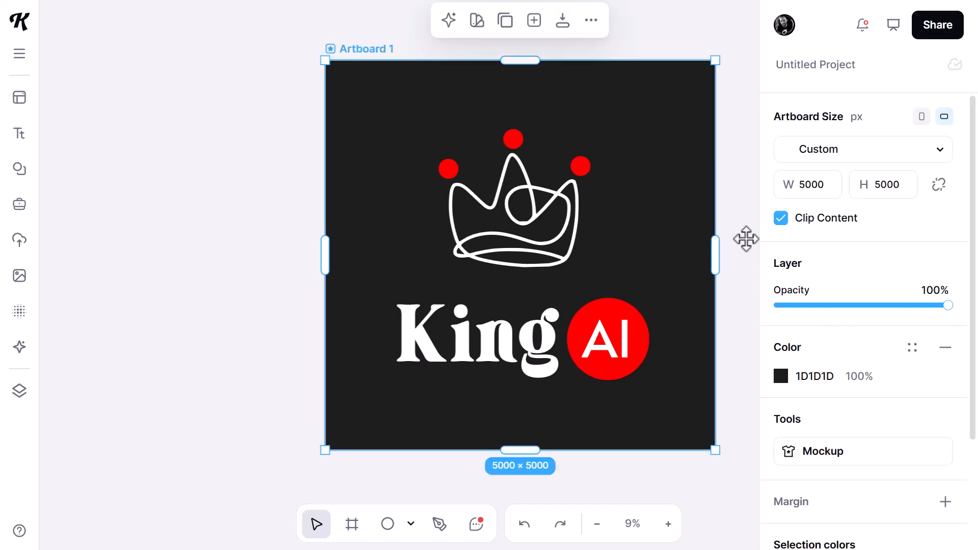
{"action": "left_click", "coordinate": [784, 386]}
{"action": "left_click_drag", "start_coordinate": [658, 323], "coordinate": [775, 390]}
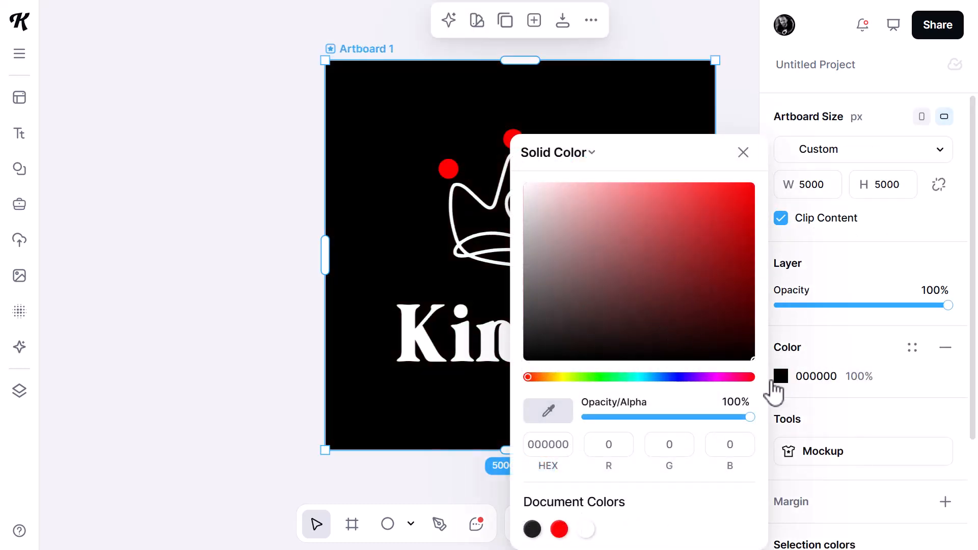
{"action": "left_click", "coordinate": [304, 196]}
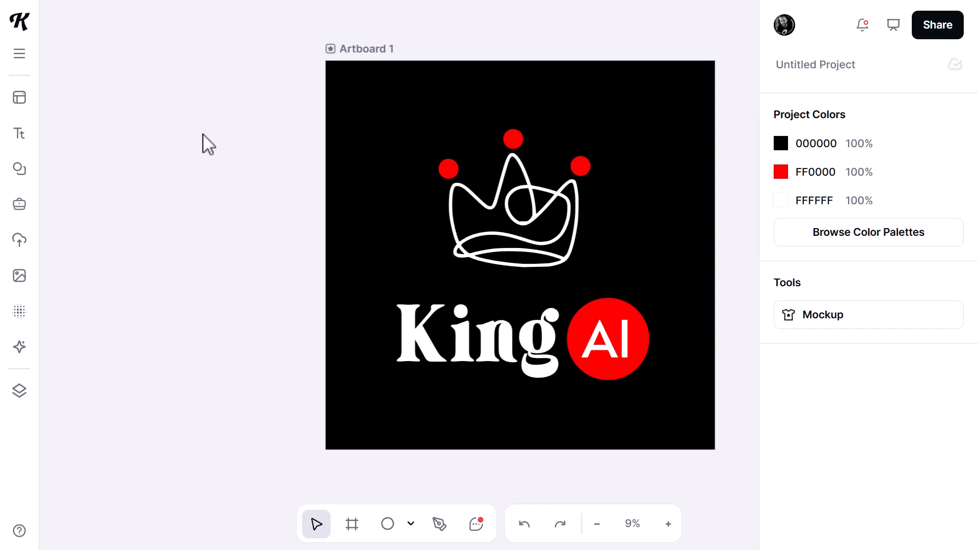
Step: Duplicate the black Artboard 1 with its complete logo
{"action": "scroll", "coordinate": [211, 168], "scroll_direction": "down", "scroll_amount": 2}
{"action": "scroll", "coordinate": [296, 128], "scroll_direction": "down", "scroll_amount": 2}
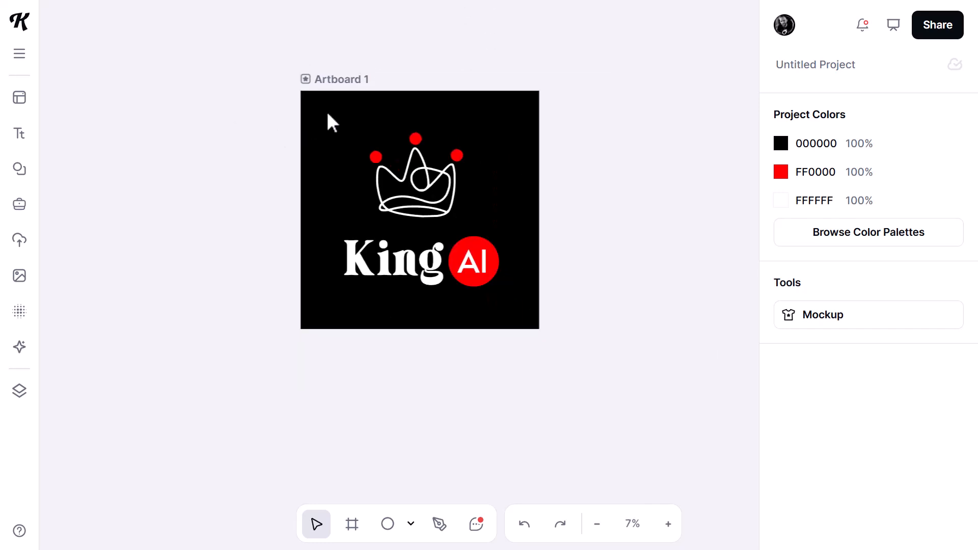
{"action": "left_click", "coordinate": [360, 80]}
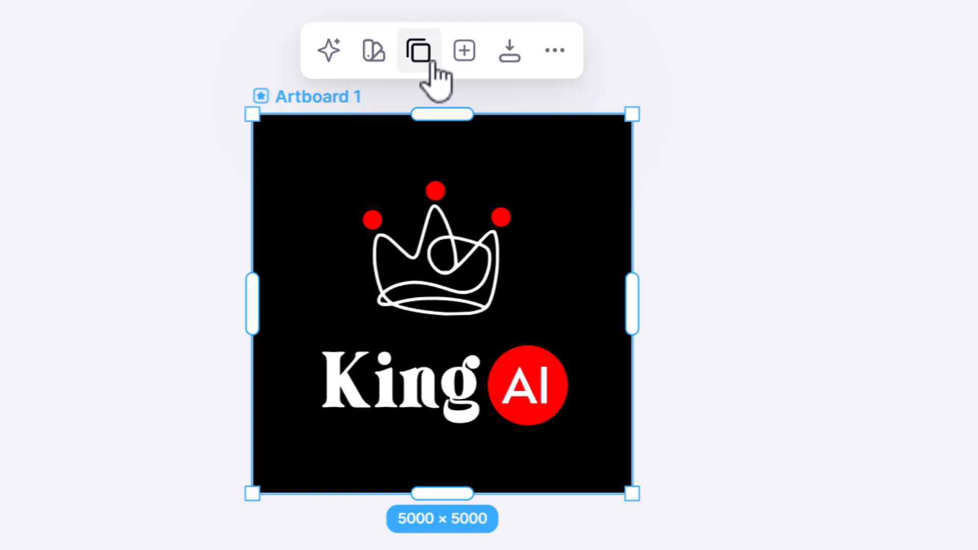
{"action": "left_click", "coordinate": [405, 51]}
{"action": "left_click", "coordinate": [724, 224]}
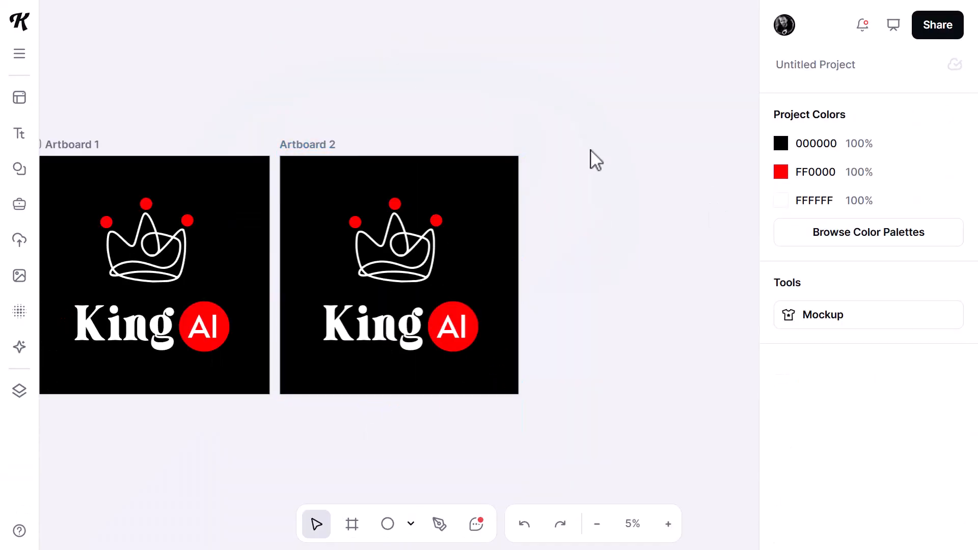
Step: Ungroup the crown and its three small red circles on Artboard 2
{"action": "left_click", "coordinate": [377, 336]}
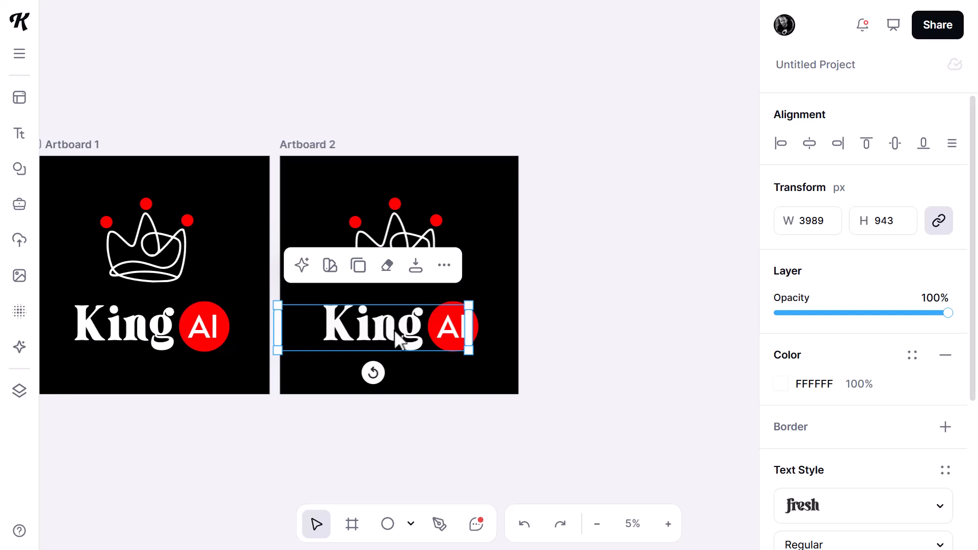
{"action": "left_click", "coordinate": [424, 236], "text": "shift"}
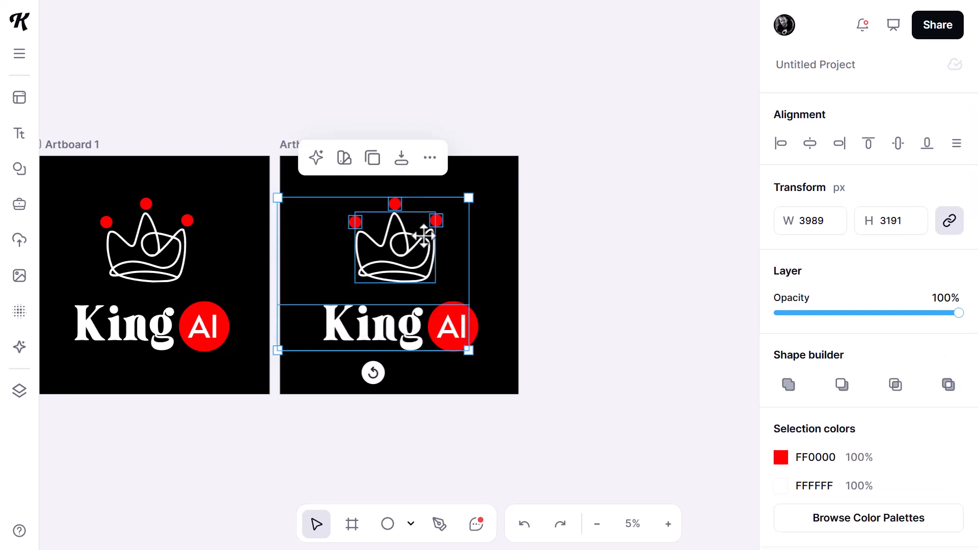
{"action": "left_click", "coordinate": [444, 242]}
{"action": "left_click", "coordinate": [423, 236]}
{"action": "right_click", "coordinate": [424, 236]}
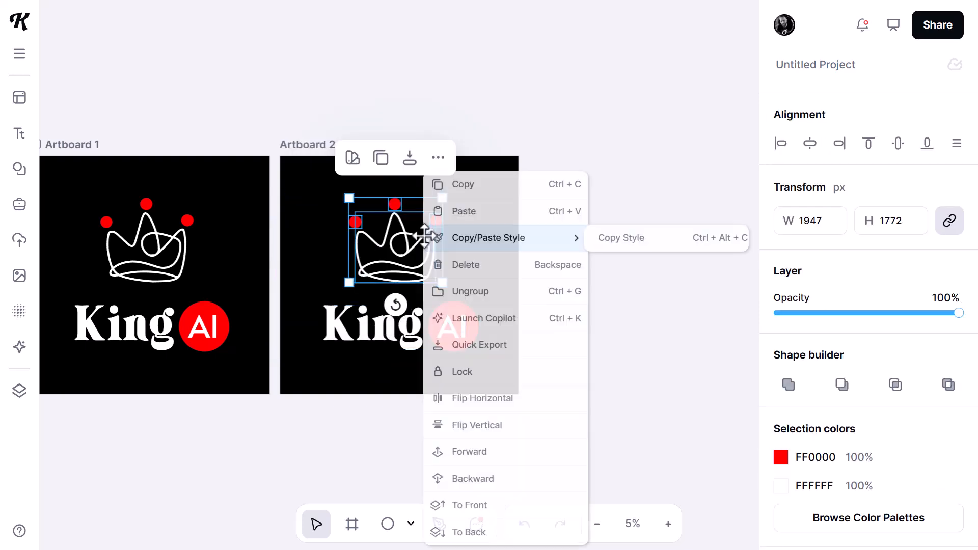
{"action": "left_click", "coordinate": [461, 293]}
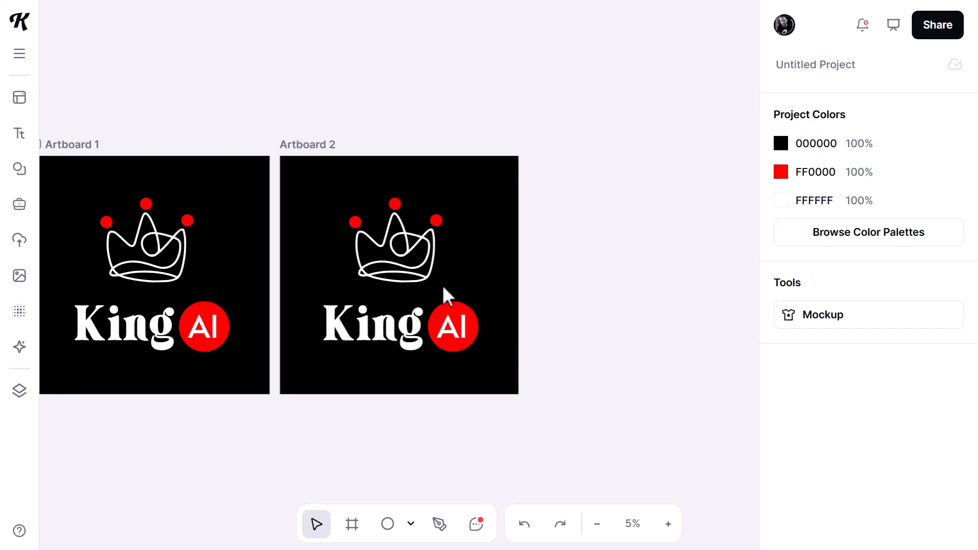
Step: Recolour the crown line art and the "King" text on Artboard 2 from white to black together
{"action": "left_click", "coordinate": [423, 277]}
{"action": "left_click", "coordinate": [412, 333]}
{"action": "left_click", "coordinate": [413, 331]}
{"action": "left_click", "coordinate": [434, 239], "text": "shift"}
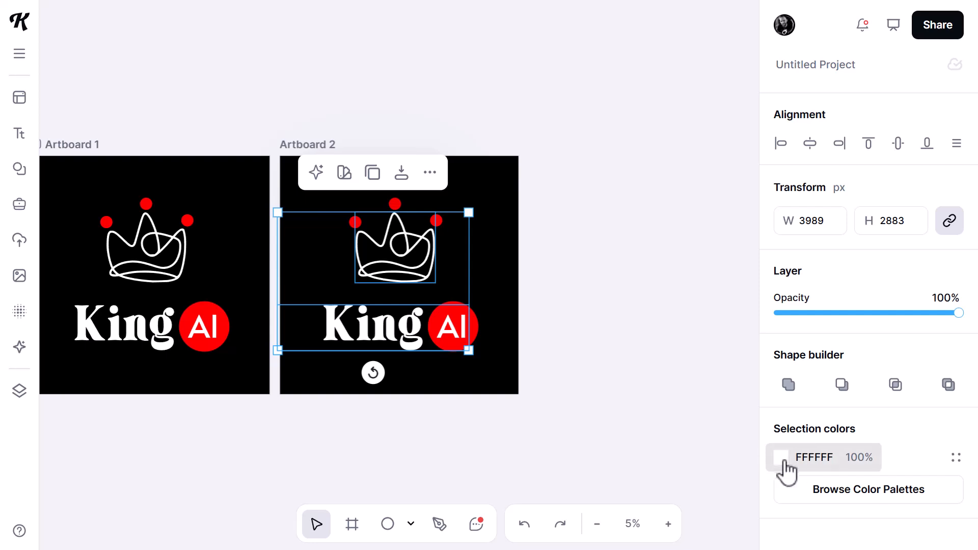
{"action": "left_click", "coordinate": [784, 461]}
{"action": "left_click_drag", "start_coordinate": [682, 322], "coordinate": [762, 378]}
{"action": "left_click", "coordinate": [299, 145]}
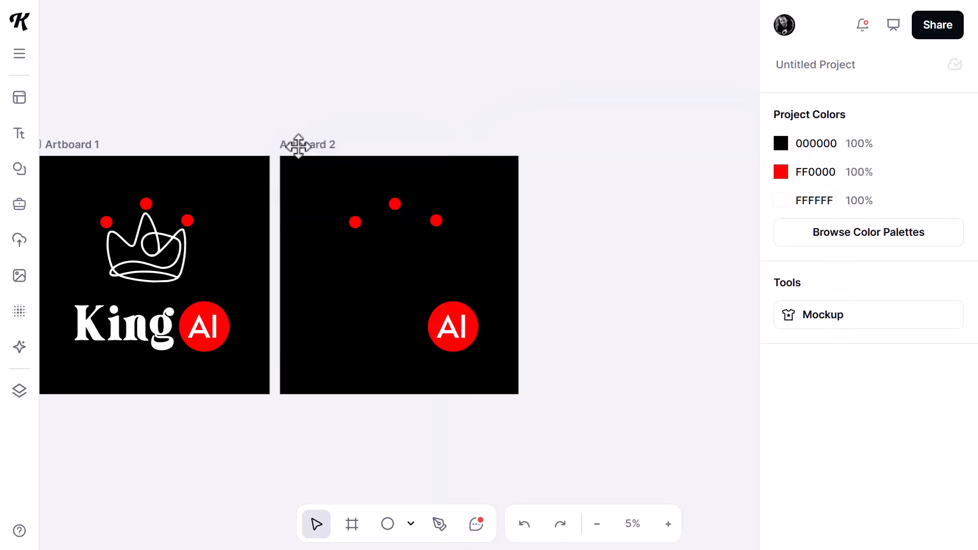
Step: Set Artboard 2's background colour to white
{"action": "left_click", "coordinate": [299, 146]}
{"action": "left_click", "coordinate": [782, 378]}
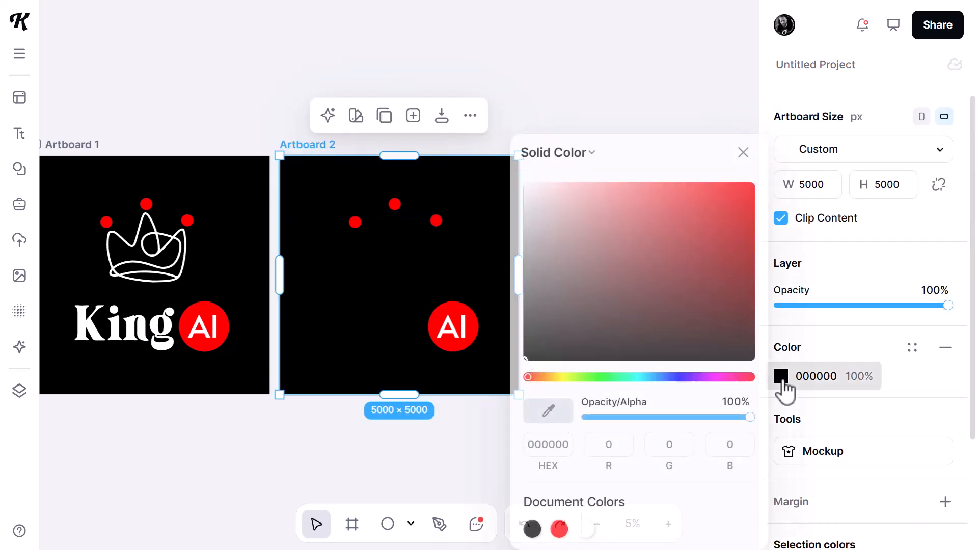
{"action": "left_click_drag", "start_coordinate": [575, 219], "coordinate": [494, 145]}
{"action": "left_click", "coordinate": [536, 79]}
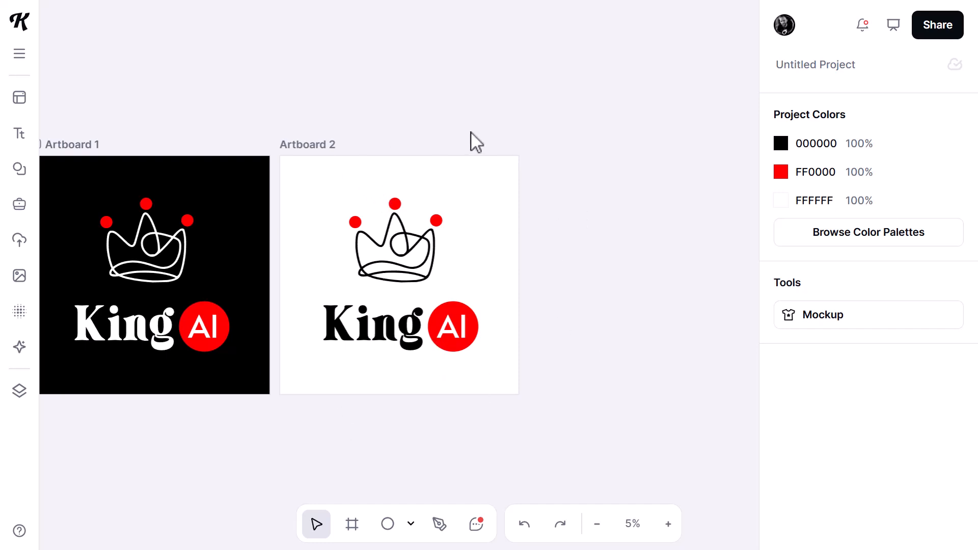
Step: Duplicate the white Artboard 2 to start a third logo variation
{"action": "left_click", "coordinate": [309, 145]}
{"action": "left_click", "coordinate": [385, 115]}
{"action": "left_click", "coordinate": [550, 127]}
Step: Recolour the three small circles and the large "AI" circle on Artboard 3 white
{"action": "left_click", "coordinate": [436, 221]}
{"action": "left_click", "coordinate": [395, 204], "text": "shift"}
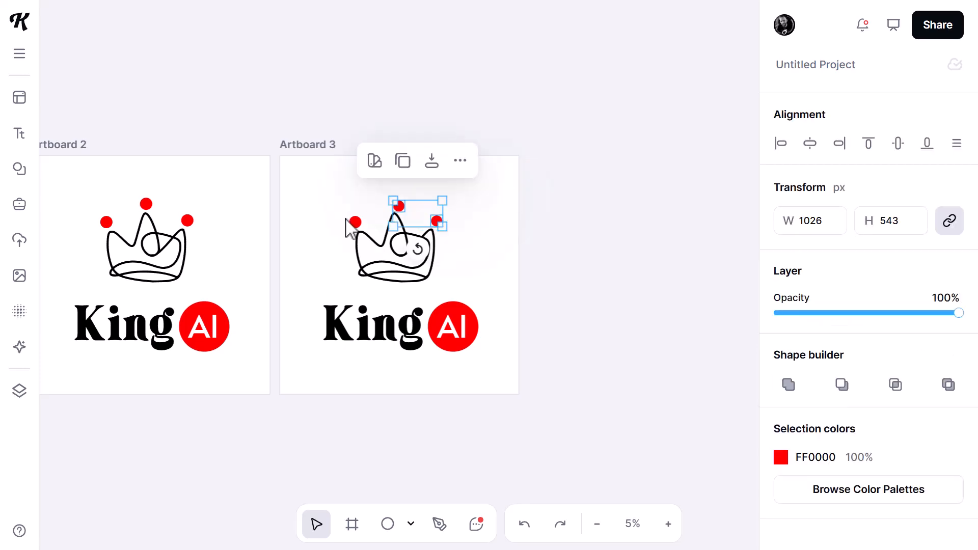
{"action": "left_click", "coordinate": [355, 222], "text": "shift"}
{"action": "left_click", "coordinate": [460, 308], "text": "shift"}
{"action": "left_click", "coordinate": [781, 457]}
{"action": "left_click_drag", "start_coordinate": [570, 224], "coordinate": [513, 170]}
{"action": "left_click", "coordinate": [474, 115]}
Step: Set Artboard 3's background colour to red (FF0000)
{"action": "left_click", "coordinate": [328, 148]}
{"action": "left_click", "coordinate": [782, 377]}
{"action": "left_click_drag", "start_coordinate": [713, 219], "coordinate": [757, 173]}
{"action": "left_click", "coordinate": [664, 87]}
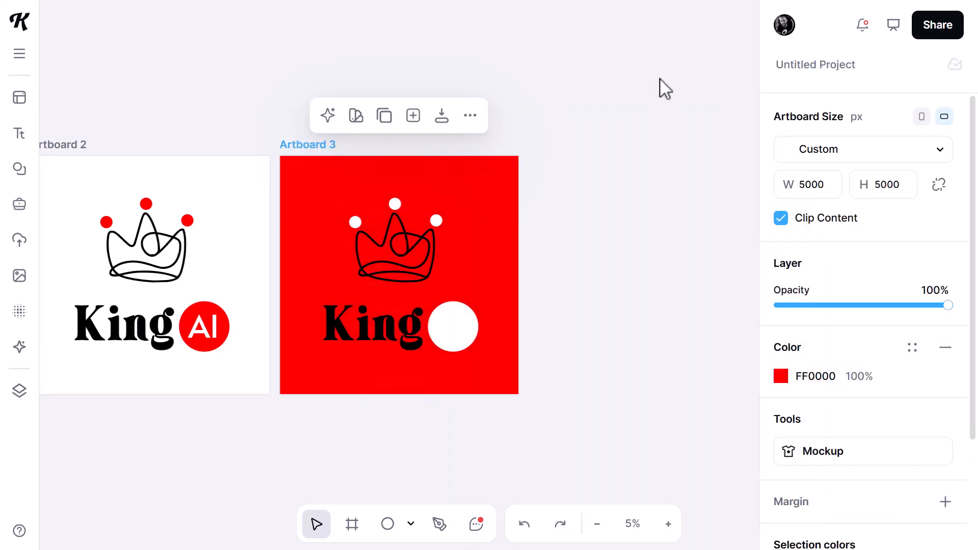
Step: Recolour the crown line art and the "King" text on Artboard 3 white
{"action": "left_click", "coordinate": [405, 282]}
{"action": "left_click", "coordinate": [781, 384]}
{"action": "left_click", "coordinate": [372, 326]}
{"action": "left_click", "coordinate": [781, 383]}
Step: Recolour the three crown circles and the large "AI" circle on Artboard 3 black
{"action": "left_click", "coordinate": [356, 222]}
{"action": "left_click", "coordinate": [395, 205], "text": "shift"}
{"action": "left_click", "coordinate": [436, 221], "text": "shift"}
{"action": "left_click", "coordinate": [465, 309], "text": "shift"}
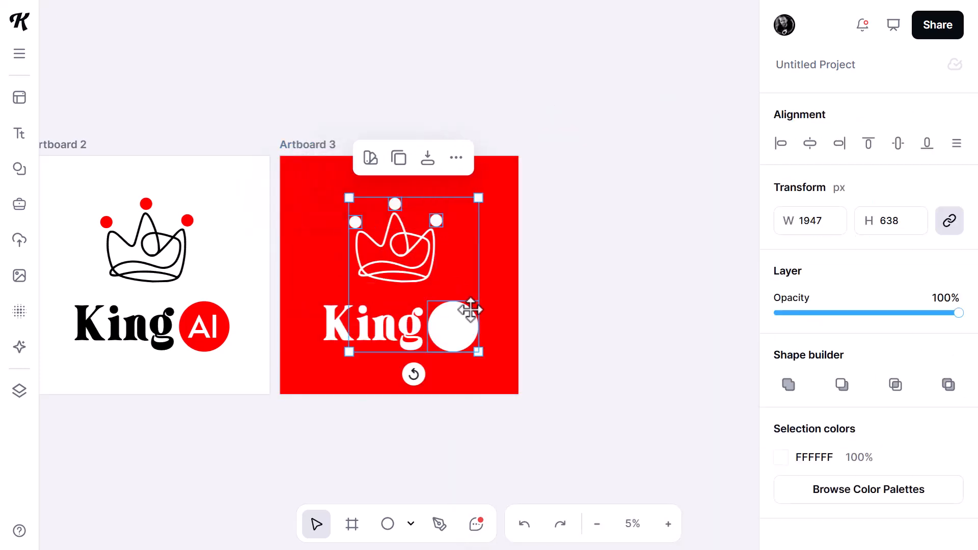
{"action": "left_click", "coordinate": [781, 457]}
{"action": "left_click", "coordinate": [561, 389]}
Step: Duplicate the white Artboard 2 again to start a fourth logo variation
{"action": "scroll", "coordinate": [561, 389], "scroll_direction": "down", "scroll_amount": 4}
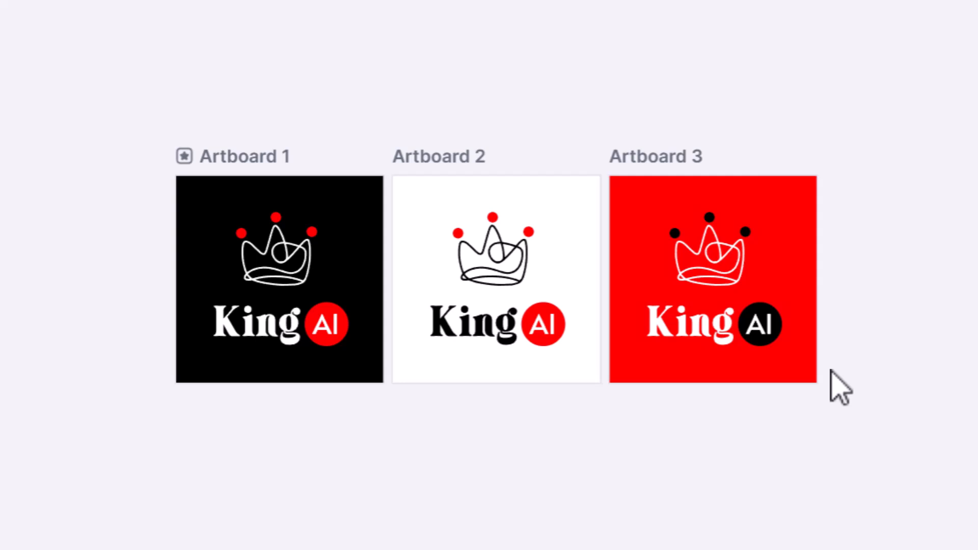
{"action": "left_click", "coordinate": [469, 157]}
{"action": "left_click", "coordinate": [478, 127]}
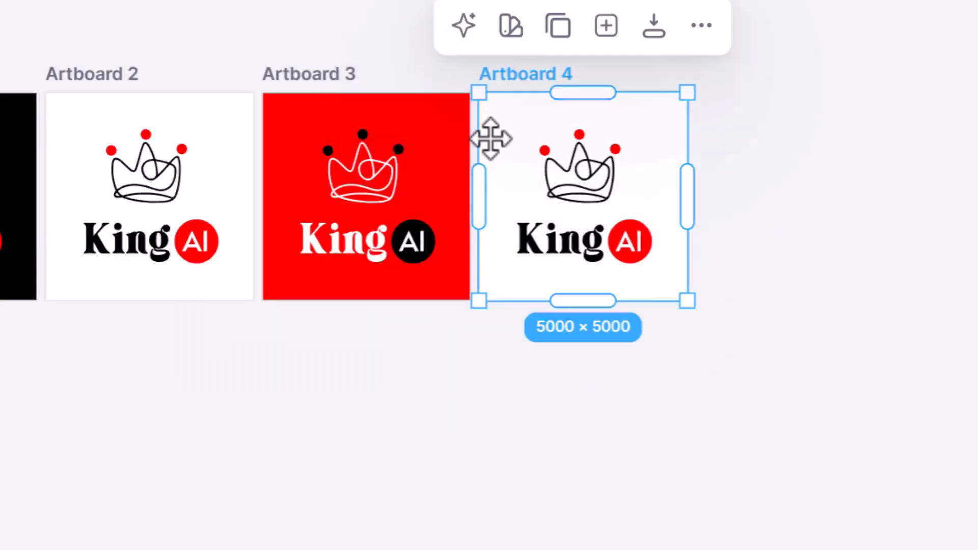
{"action": "left_click", "coordinate": [795, 195]}
Step: Recolour the three small circles above the crown on Artboard 4 black (000000)
{"action": "left_click", "coordinate": [619, 147]}
{"action": "left_click", "coordinate": [578, 133]}
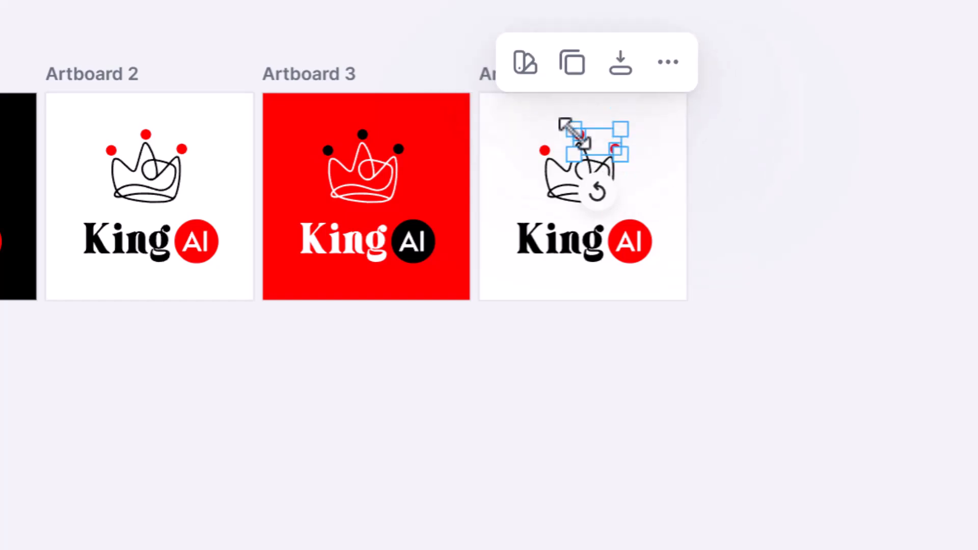
{"action": "scroll", "coordinate": [582, 136], "scroll_direction": "up", "scroll_amount": 5}
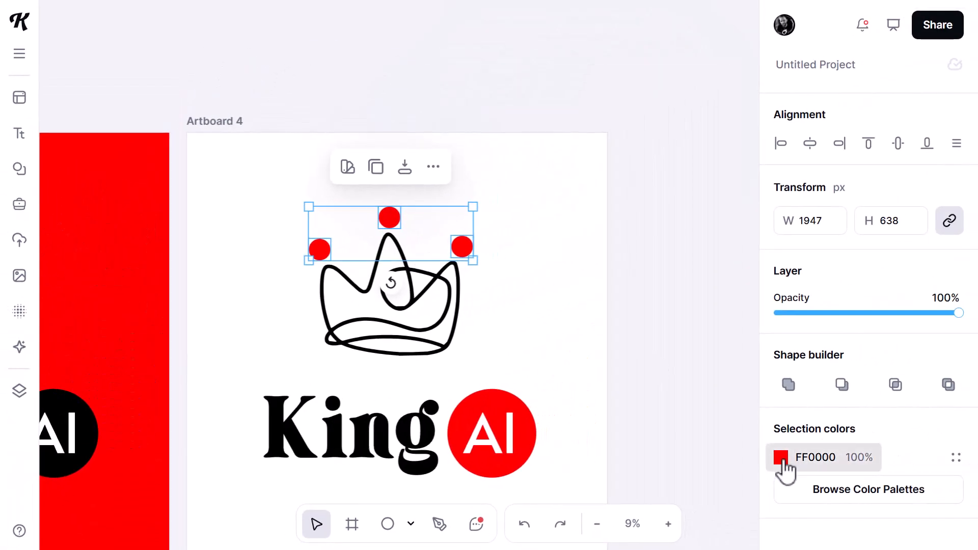
{"action": "left_click", "coordinate": [784, 459]}
{"action": "left_click", "coordinate": [706, 359]}
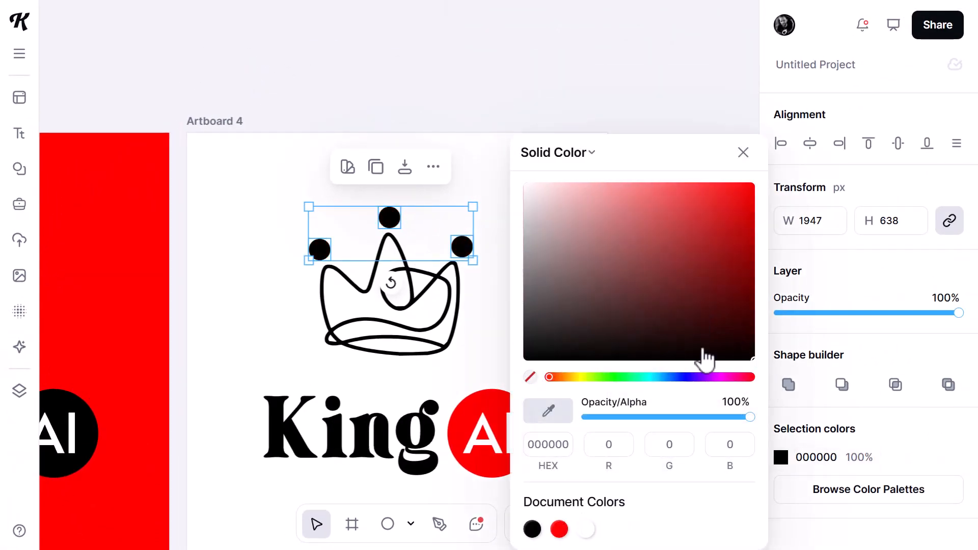
{"action": "left_click", "coordinate": [257, 294]}
Step: Recolour the large circle behind "AI" on Artboard 4 black (000000)
{"action": "left_click", "coordinate": [524, 413]}
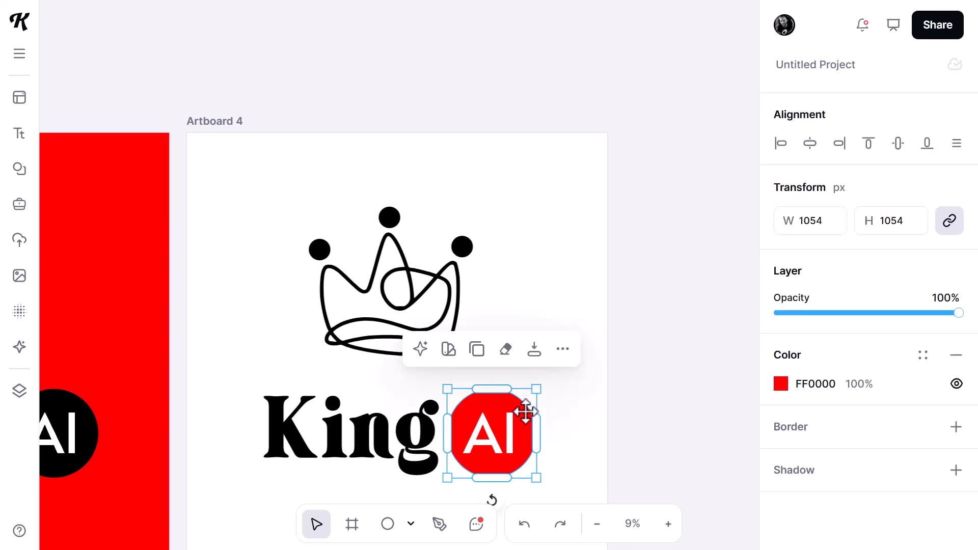
{"action": "left_click", "coordinate": [785, 383]}
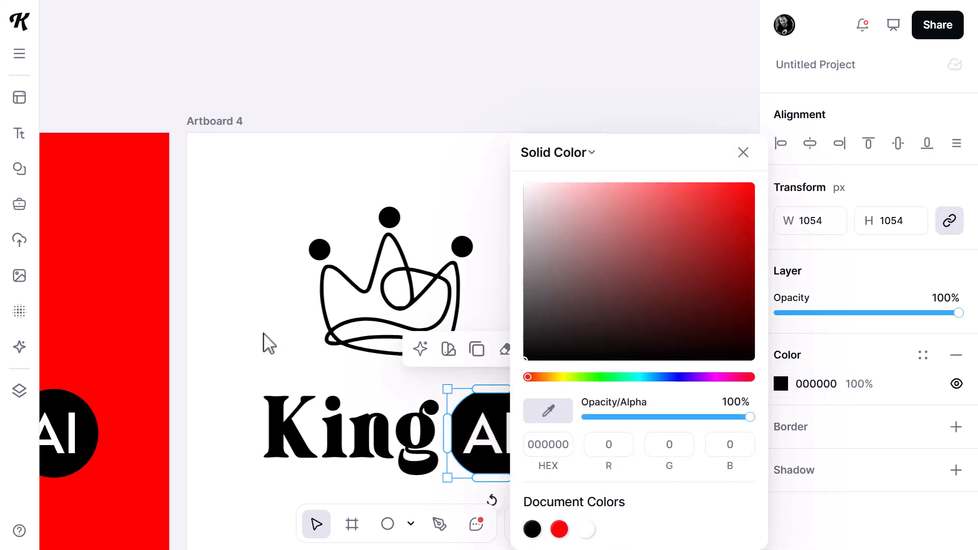
{"action": "left_click", "coordinate": [243, 327]}
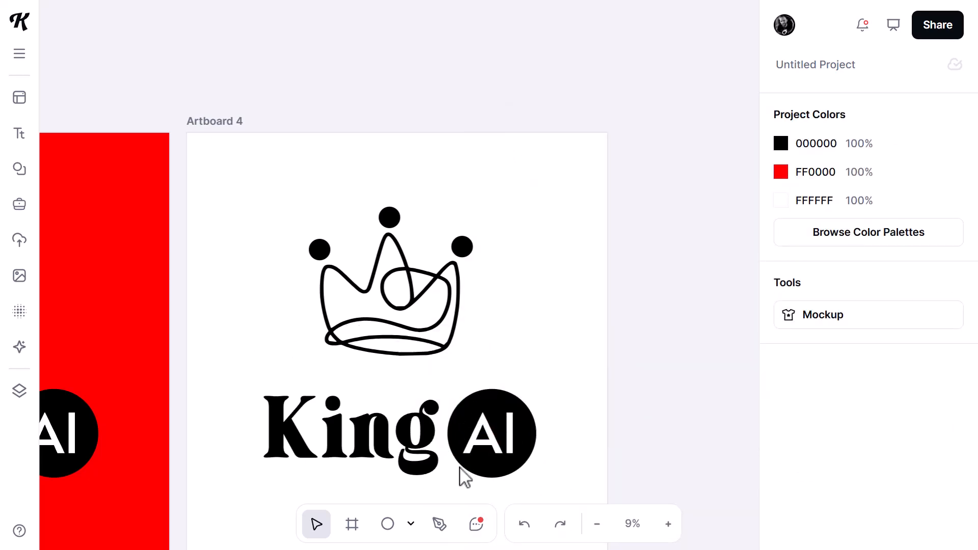
Step: Cut the "AI" lettering out of the large black circle on Artboard 4 using Exclude Intersection
{"action": "left_click", "coordinate": [497, 446]}
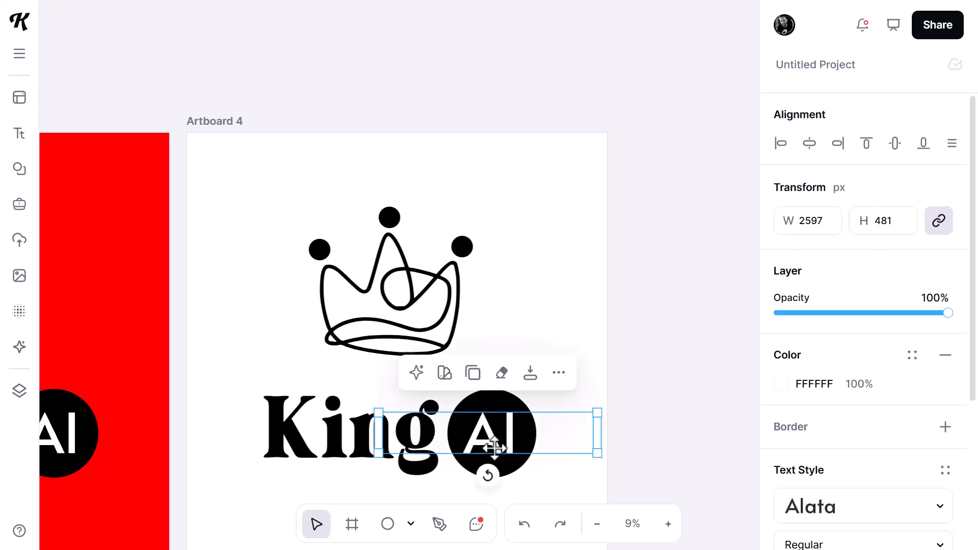
{"action": "left_click", "coordinate": [494, 399], "text": "shift"}
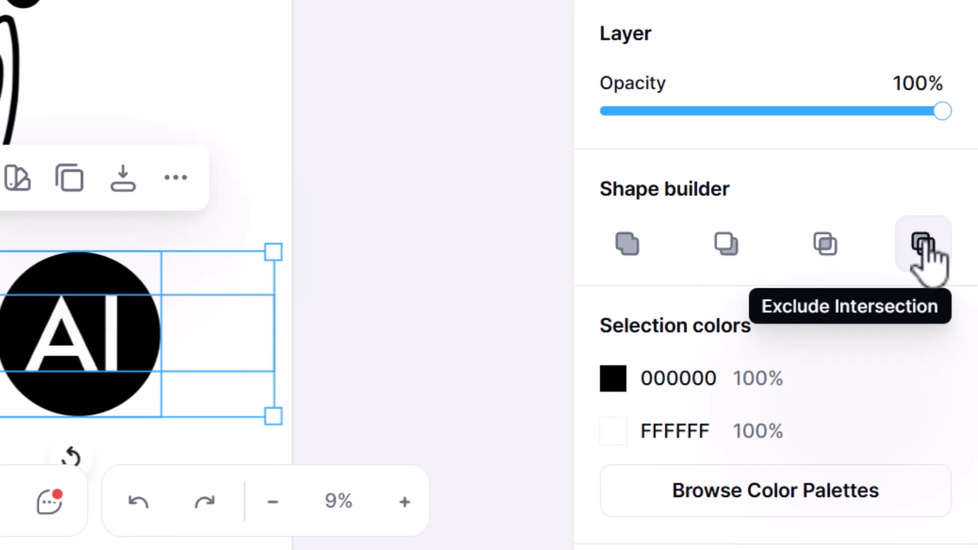
{"action": "left_click", "coordinate": [949, 385]}
{"action": "left_click", "coordinate": [312, 387]}
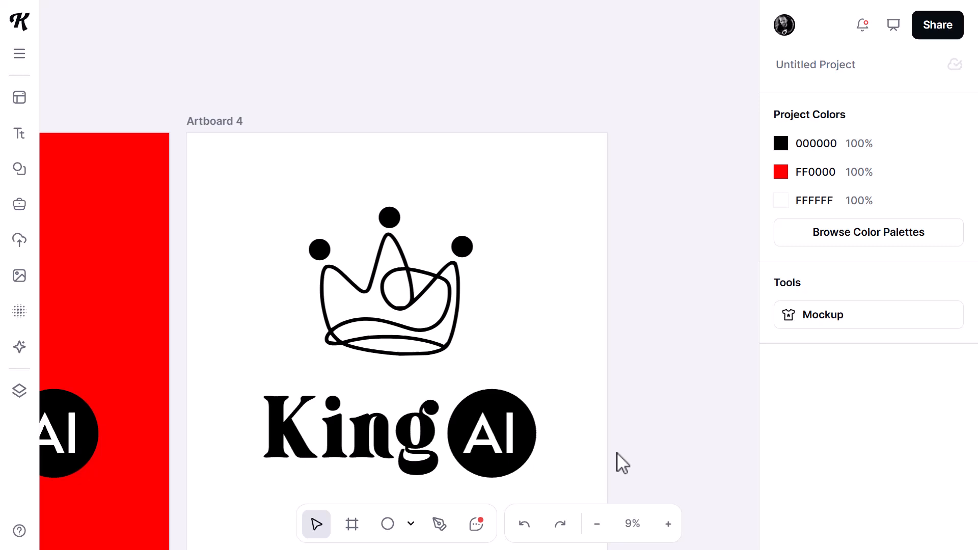
Step: Move the leftover white "AI" text off the cut-out circle on Artboard 4 and delete it
{"action": "left_click", "coordinate": [508, 431]}
{"action": "left_click_drag", "start_coordinate": [524, 430], "coordinate": [613, 368]}
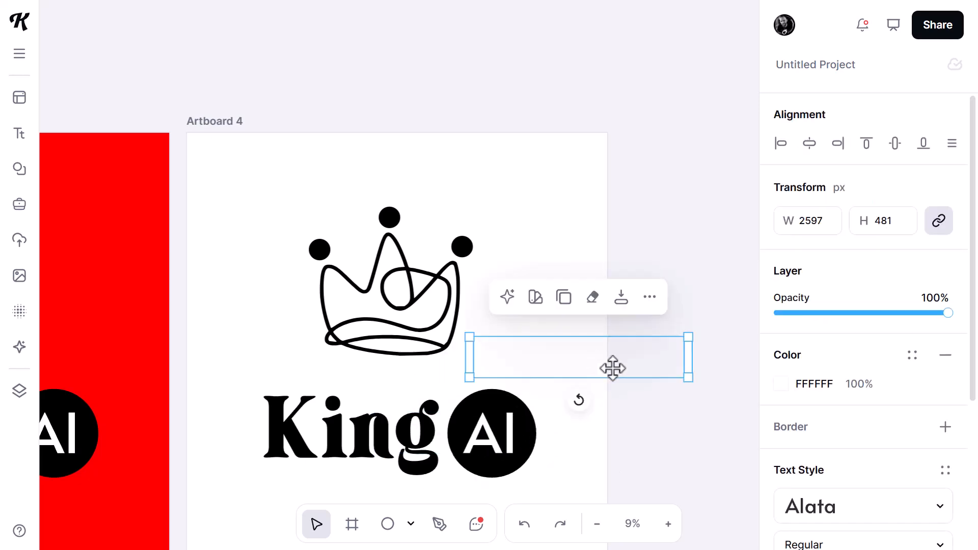
{"action": "key", "text": "Delete"}
{"action": "mouse_move", "coordinate": [485, 416]}
{"action": "left_mouse_down"}
{"action": "mouse_move", "coordinate": [427, 397]}
{"action": "mouse_move", "coordinate": [407, 407]}
{"action": "mouse_move", "coordinate": [410, 428]}
{"action": "mouse_move", "coordinate": [408, 417]}
{"action": "mouse_move", "coordinate": [490, 404]}
{"action": "left_mouse_up"}
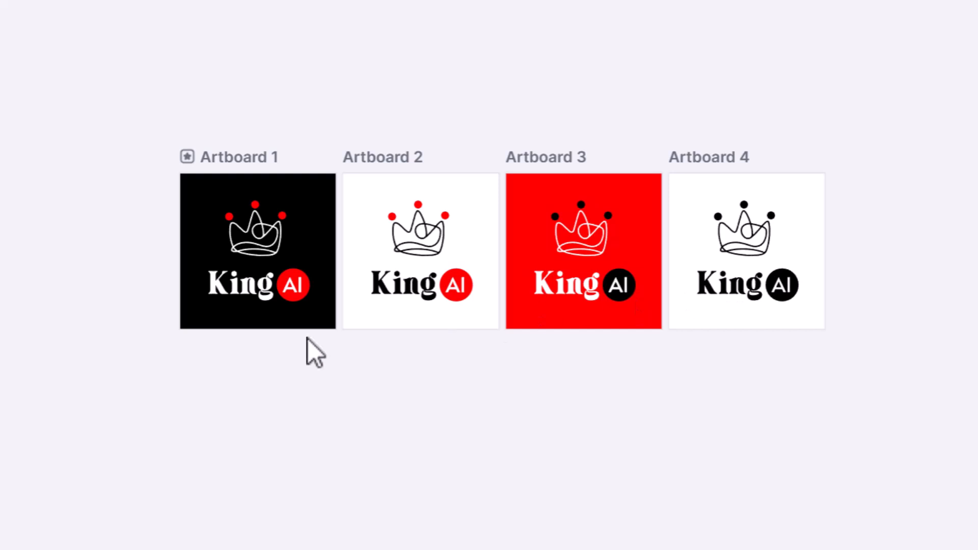
Step: Duplicate Artboards 1 to 4 together and place the copies in a row directly below the originals
{"action": "left_click", "coordinate": [716, 154]}
{"action": "left_click", "coordinate": [568, 152], "text": "shift"}
{"action": "left_click", "coordinate": [392, 154], "text": "shift"}
{"action": "left_click", "coordinate": [266, 159], "text": "shift"}
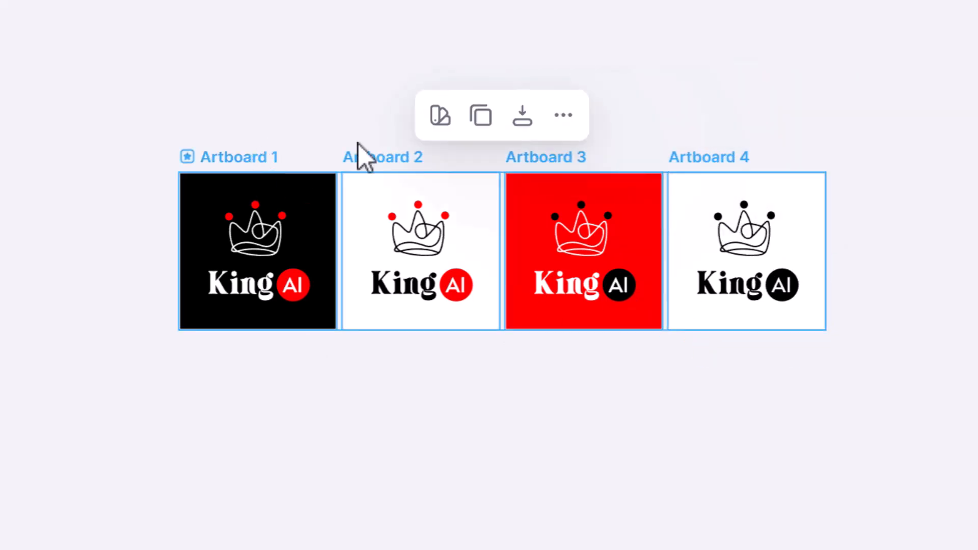
{"action": "left_click", "coordinate": [479, 114]}
{"action": "scroll", "coordinate": [483, 325], "scroll_direction": "down", "scroll_amount": 5}
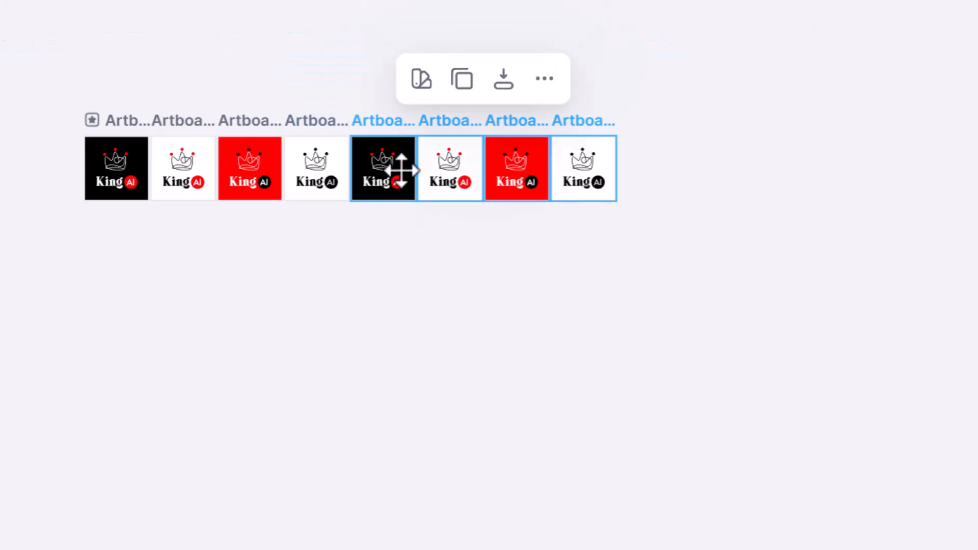
{"action": "left_click_drag", "start_coordinate": [399, 169], "coordinate": [135, 249]}
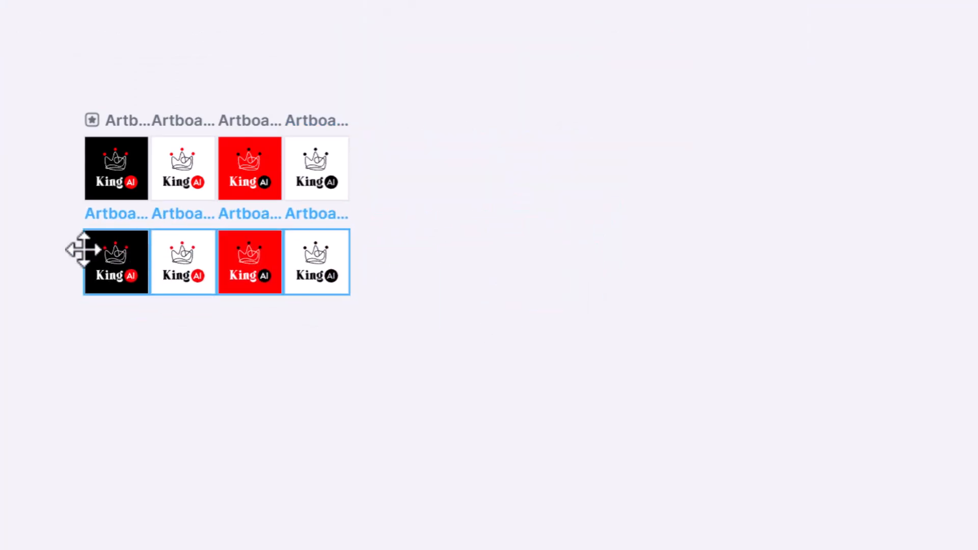
{"action": "left_click", "coordinate": [101, 298]}
Step: Delete the "King AI" wordmark, including its circle, from Artboards 5 to 8
{"action": "scroll", "coordinate": [101, 298], "scroll_direction": "up", "scroll_amount": 5}
{"action": "left_click_drag", "start_coordinate": [581, 282], "coordinate": [86, 260]}
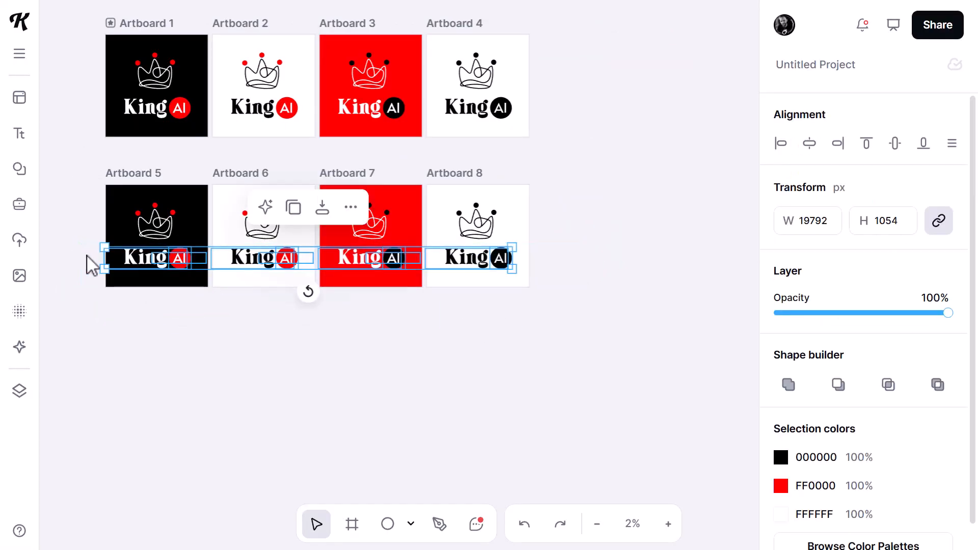
{"action": "key", "text": "Delete"}
Step: Move the crowns on Artboards 5 to 8 down together to the vertical middle of their artboards
{"action": "left_click_drag", "start_coordinate": [587, 252], "coordinate": [117, 196]}
{"action": "left_click_drag", "start_coordinate": [99, 299], "coordinate": [214, 198]}
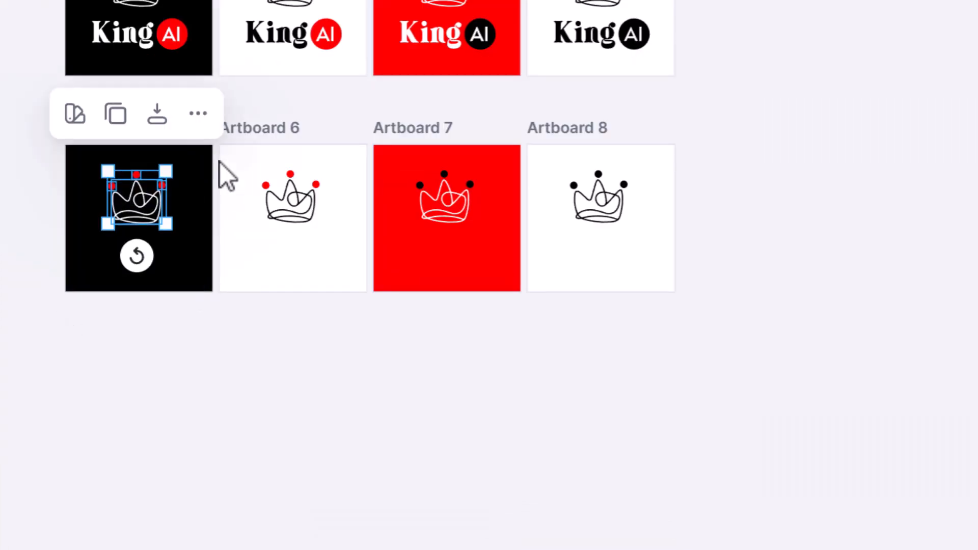
{"action": "scroll", "coordinate": [188, 188], "scroll_direction": "up", "scroll_amount": 3}
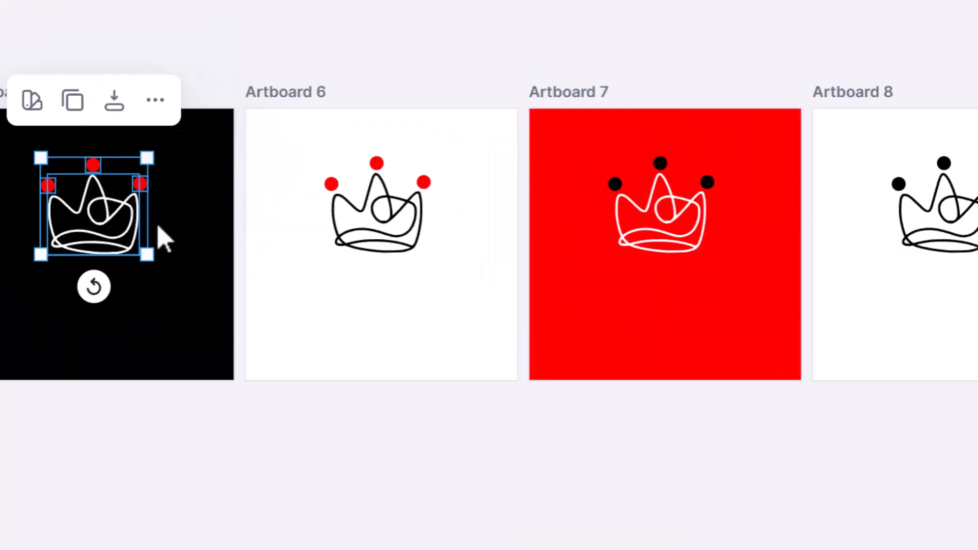
{"action": "left_click", "coordinate": [322, 469]}
{"action": "scroll", "coordinate": [367, 403], "scroll_direction": "down", "scroll_amount": 3}
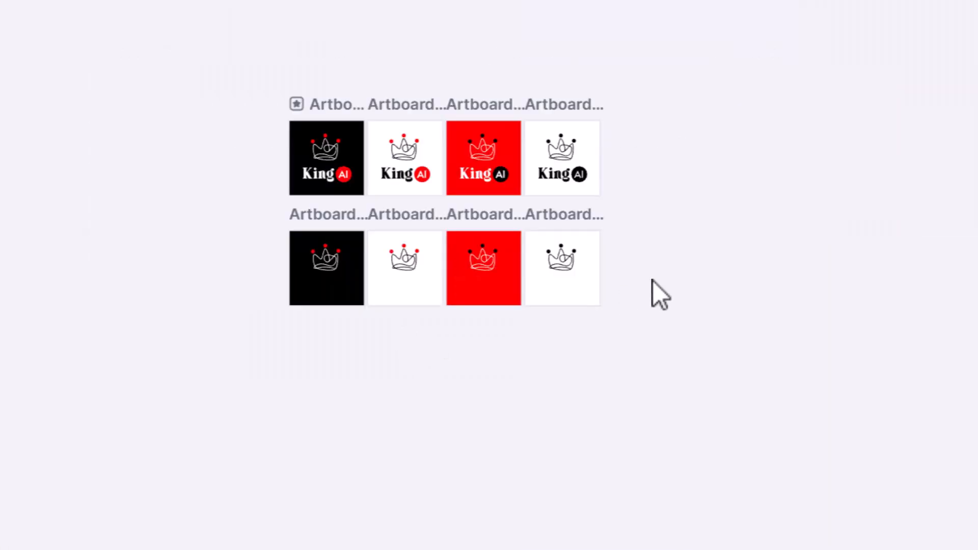
{"action": "left_click_drag", "start_coordinate": [659, 292], "coordinate": [262, 254]}
{"action": "key", "text": "Down"}
{"action": "key", "text": "Down"}
{"action": "key", "text": "Down"}
{"action": "key", "text": "Down"}
{"action": "key", "text": "Down"}
{"action": "key", "text": "Down"}
{"action": "key", "text": "Down"}
{"action": "key", "text": "Down"}
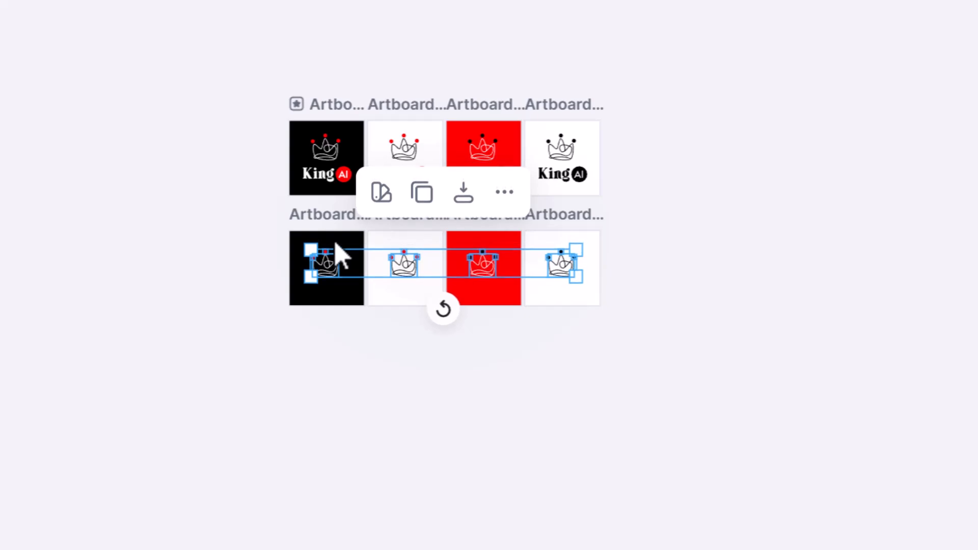
{"action": "left_click", "coordinate": [407, 414]}
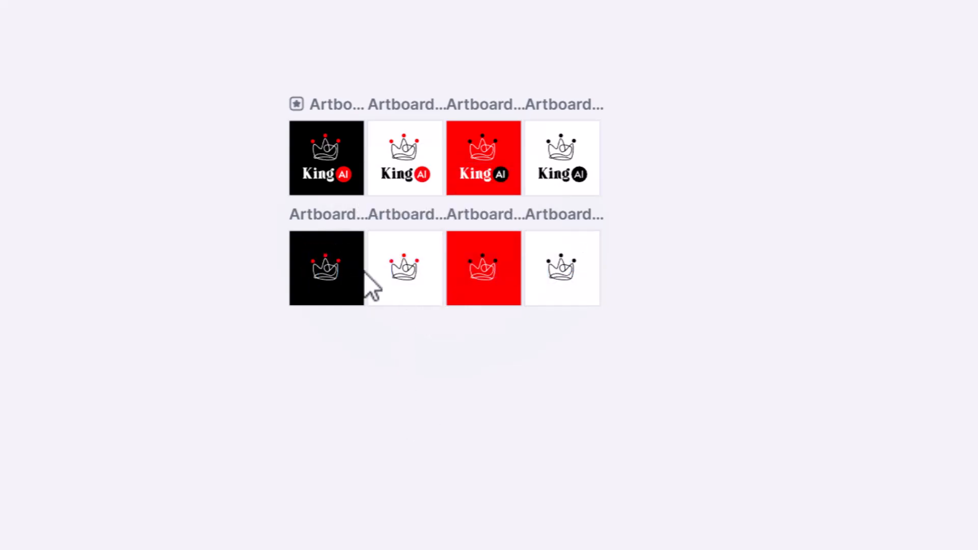
Step: Duplicate Artboards 1 to 4 again and place the copies as a third row below Artboards 5 to 8
{"action": "scroll", "coordinate": [510, 321], "scroll_direction": "up", "scroll_amount": 3}
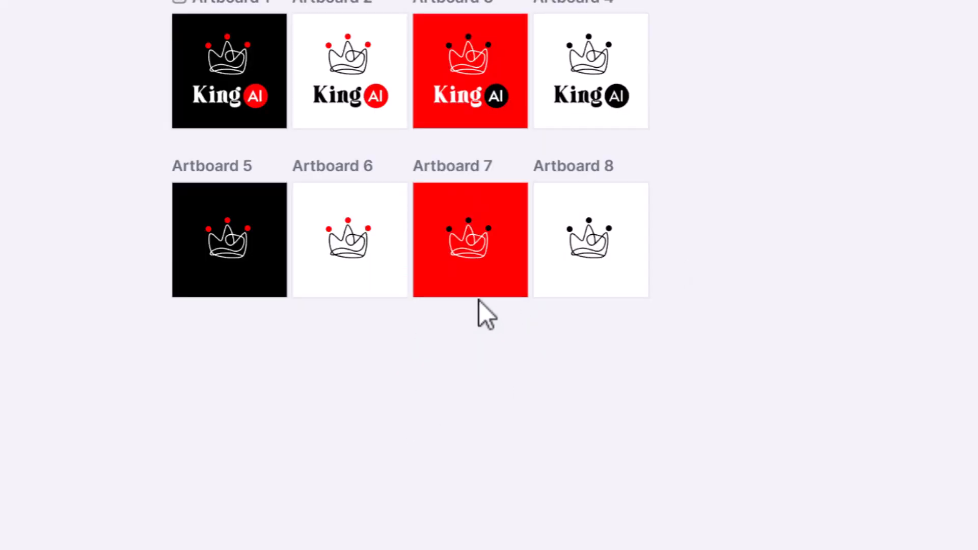
{"action": "left_click_drag", "start_coordinate": [686, 136], "coordinate": [163, 6]}
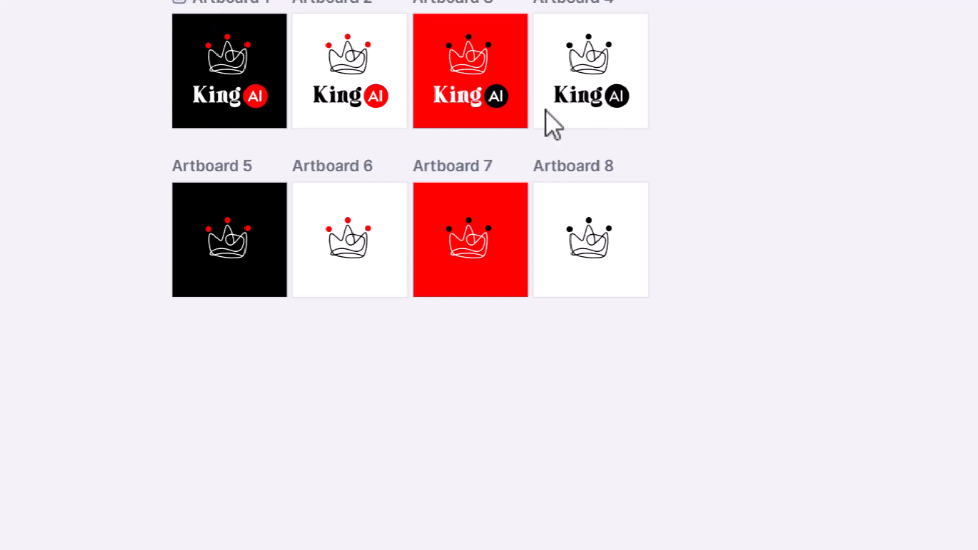
{"action": "left_click", "coordinate": [573, 2]}
{"action": "left_click", "coordinate": [448, 2], "text": "shift"}
{"action": "left_click", "coordinate": [332, 2], "text": "shift"}
{"action": "left_click", "coordinate": [230, 2], "text": "shift"}
{"action": "key", "text": "ctrl+d"}
{"action": "scroll", "coordinate": [561, 383], "scroll_direction": "down", "scroll_amount": 5}
Step: Delete the crowns from Artboards 9 to 12 and move the "King AI" wordmarks up to the vertical middle
{"action": "left_click_drag", "start_coordinate": [677, 318], "coordinate": [134, 251]}
{"action": "key", "text": "Delete"}
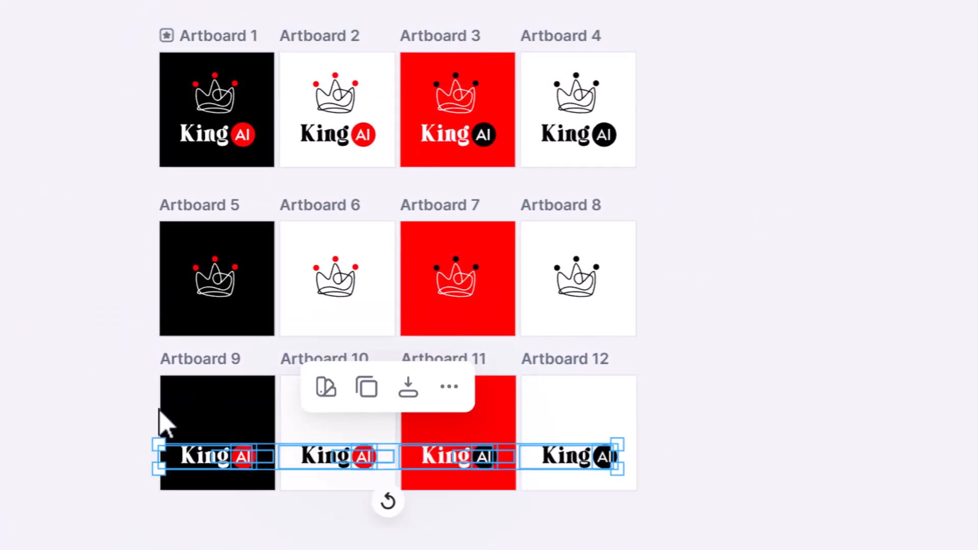
{"action": "left_click", "coordinate": [733, 444]}
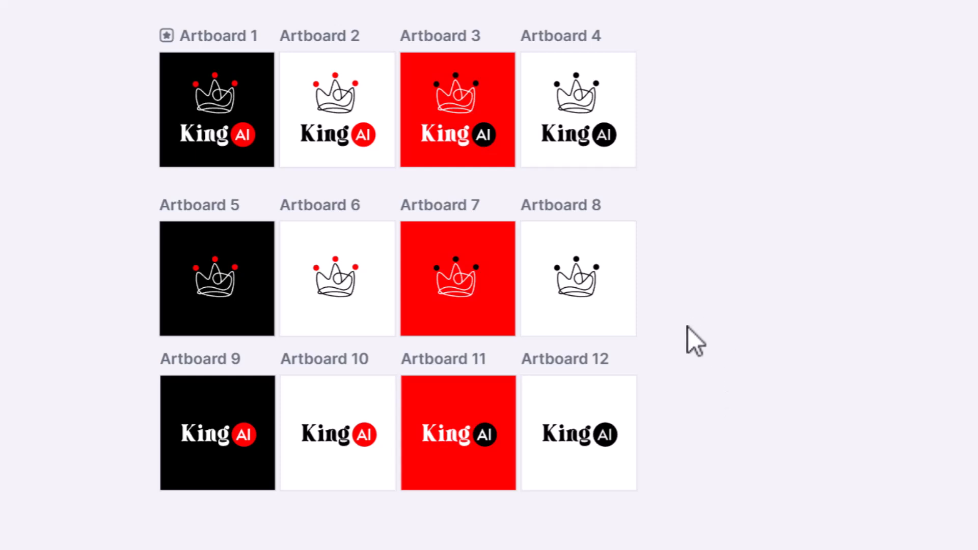
Step: Duplicate Artboard 1 to the right of Artboard 4 and resize the copy to a landscape format of about 9384 × 4519 px
{"action": "key", "text": "space"}
{"action": "left_click_drag", "start_coordinate": [705, 279], "coordinate": [611, 425]}
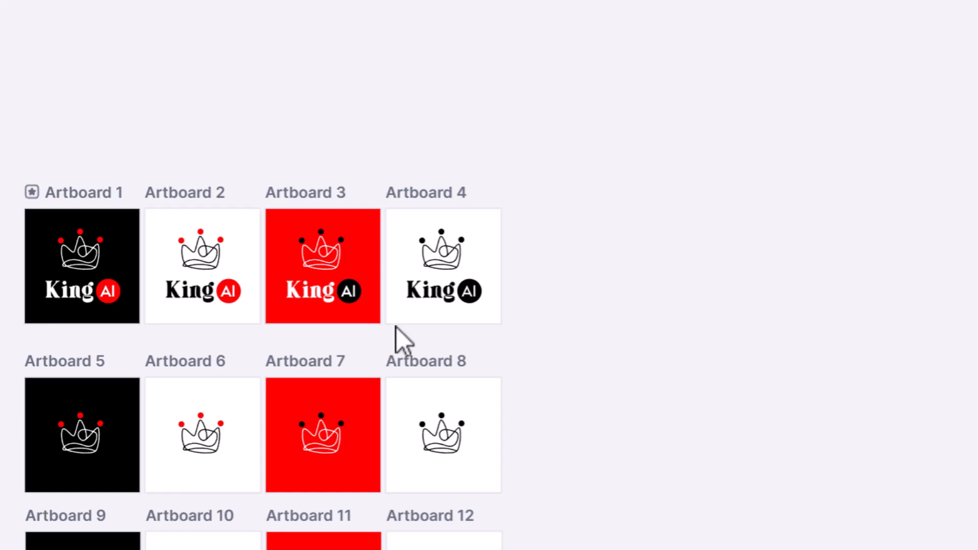
{"action": "left_click", "coordinate": [88, 191]}
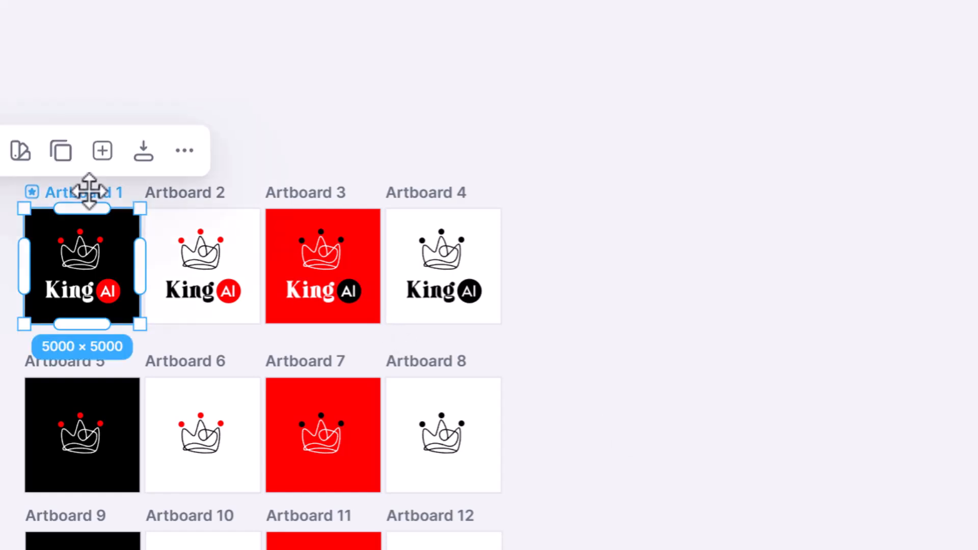
{"action": "left_click", "coordinate": [70, 153]}
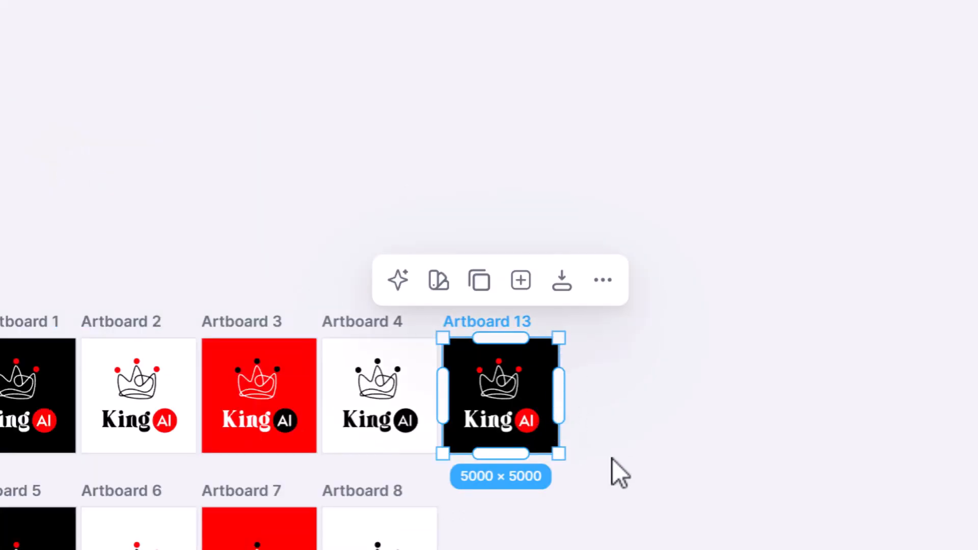
{"action": "left_click_drag", "start_coordinate": [559, 411], "coordinate": [660, 408]}
{"action": "left_click_drag", "start_coordinate": [567, 454], "coordinate": [568, 444]}
{"action": "left_click", "coordinate": [498, 495]}
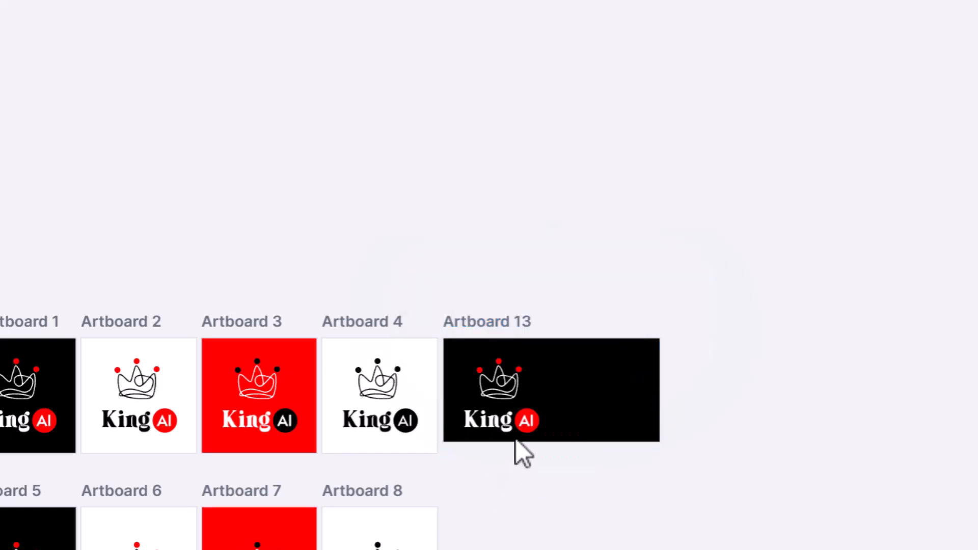
Step: Arrange the logo on Artboard 13 horizontally, with the crown at the left and the enlarged "King AI" wordmark beside it
{"action": "scroll", "coordinate": [518, 448], "scroll_direction": "up", "scroll_amount": 5}
{"action": "left_click_drag", "start_coordinate": [614, 526], "coordinate": [558, 285]}
{"action": "left_click_drag", "start_coordinate": [555, 167], "coordinate": [396, 380]}
{"action": "left_click_drag", "start_coordinate": [418, 342], "coordinate": [455, 308]}
{"action": "left_click_drag", "start_coordinate": [517, 276], "coordinate": [534, 295]}
{"action": "left_click_drag", "start_coordinate": [789, 147], "coordinate": [462, 372]}
{"action": "left_click_drag", "start_coordinate": [473, 338], "coordinate": [374, 362]}
{"action": "left_click_drag", "start_coordinate": [800, 362], "coordinate": [884, 385]}
{"action": "left_click_drag", "start_coordinate": [773, 297], "coordinate": [776, 286]}
{"action": "left_click", "coordinate": [759, 93]}
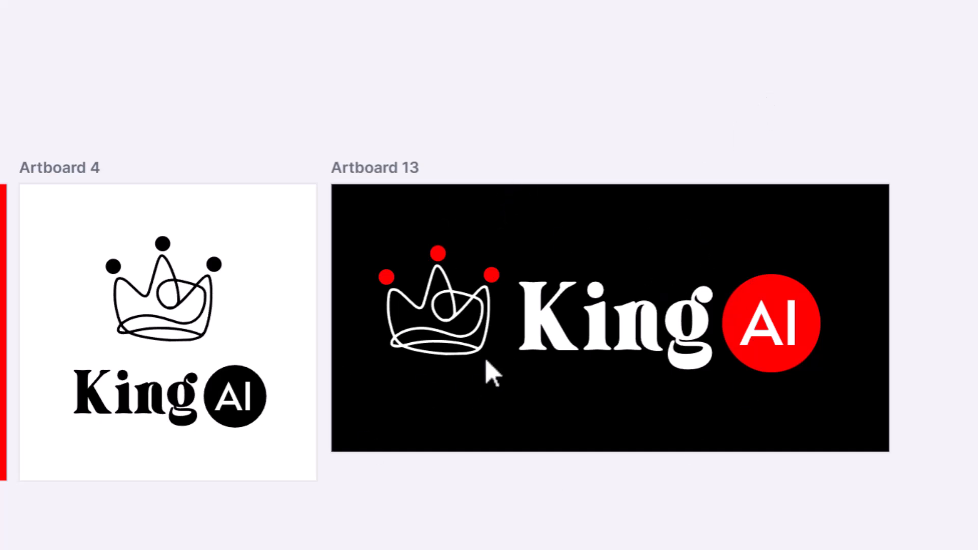
Step: Duplicate the horizontal Artboard 13 three times below it and recolour the copies as white, red and single-colour black versions
{"action": "scroll", "coordinate": [503, 373], "scroll_direction": "down", "scroll_amount": 5}
{"action": "left_click", "coordinate": [409, 208]}
{"action": "left_click_drag", "start_coordinate": [408, 207], "coordinate": [407, 273]}
{"action": "scroll", "coordinate": [407, 273], "scroll_direction": "up", "scroll_amount": 2}
{"action": "left_click", "coordinate": [303, 346]}
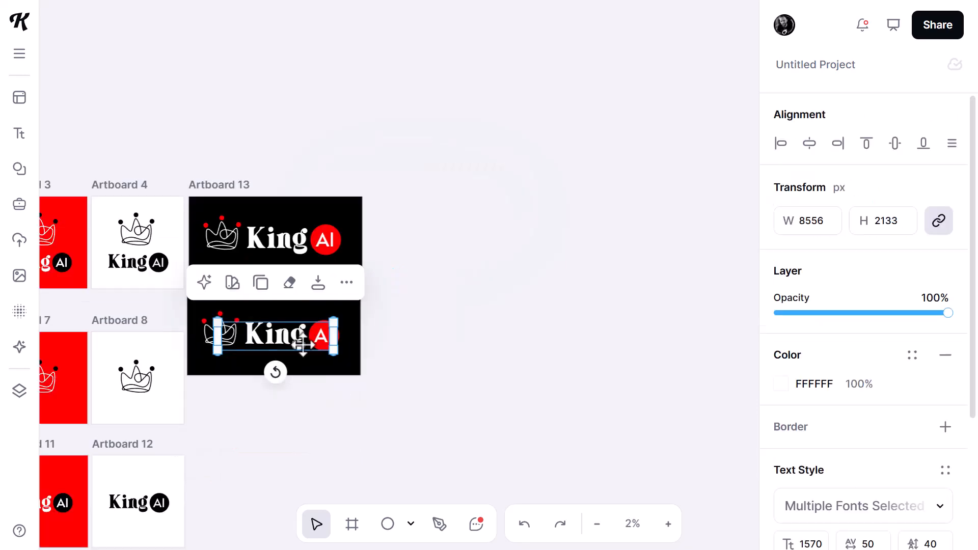
{"action": "key", "text": "Delete"}
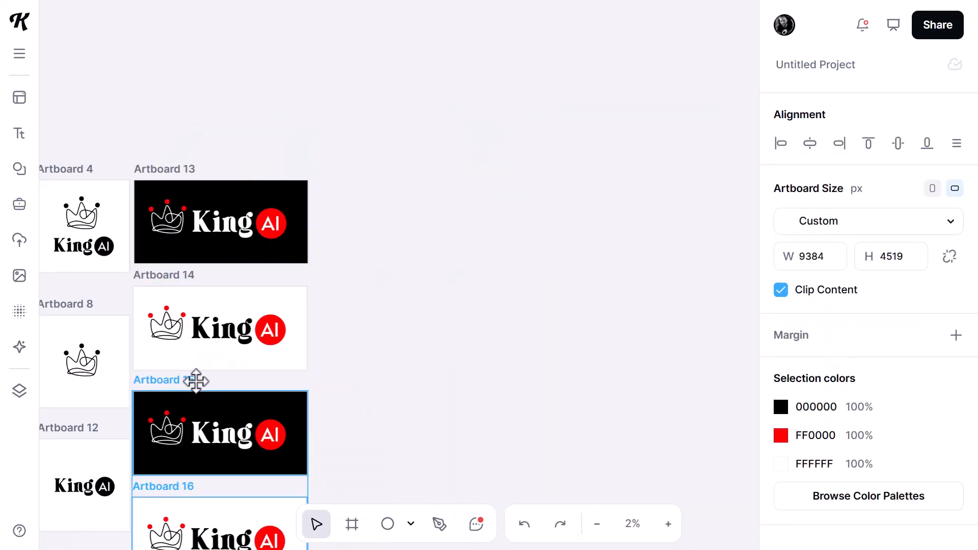
{"action": "scroll", "coordinate": [305, 357], "scroll_direction": "up", "scroll_amount": 3}
{"action": "right_click", "coordinate": [360, 176]}
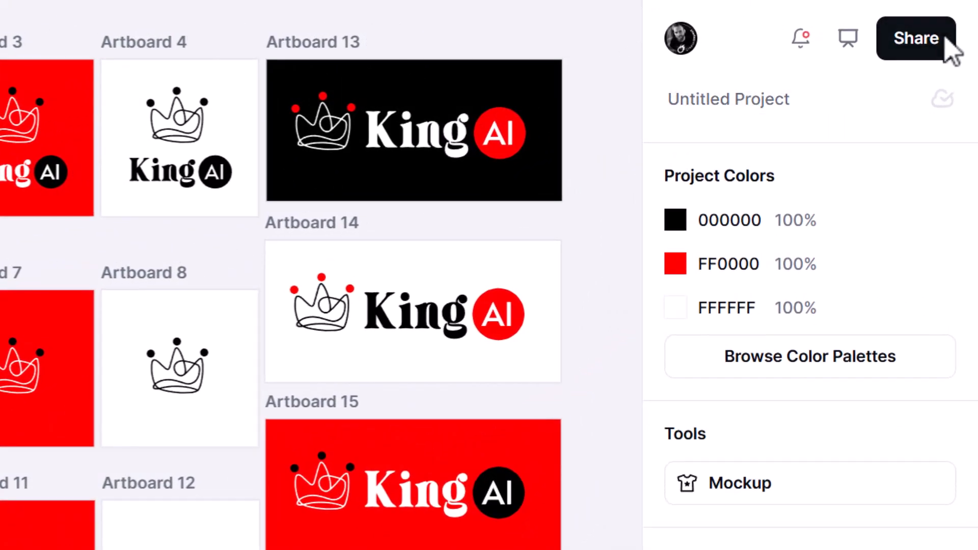
Step: Download all artboards as separate PDF files with the background removed, saving the ZIP archive as "PDF Transparent"
{"action": "left_click", "coordinate": [952, 32]}
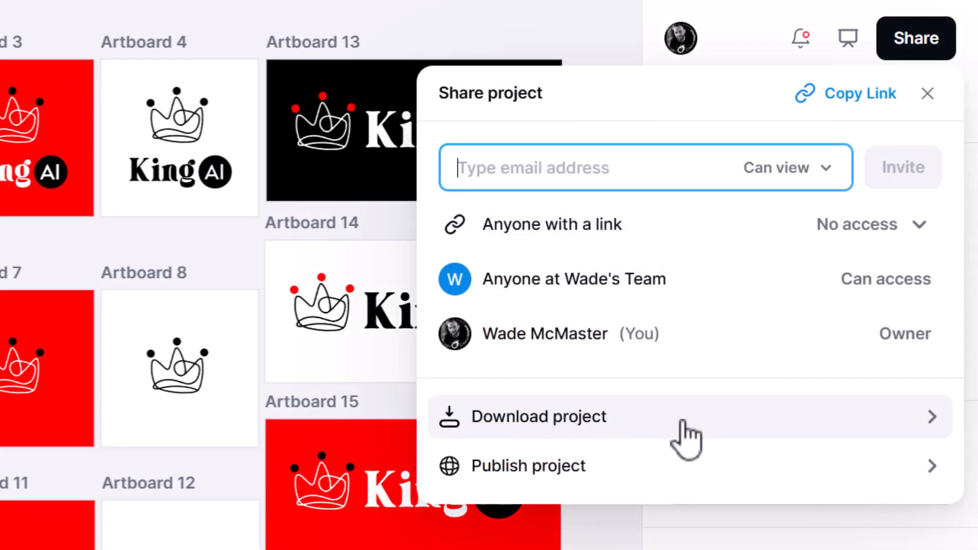
{"action": "left_click", "coordinate": [685, 438]}
{"action": "left_click", "coordinate": [578, 308]}
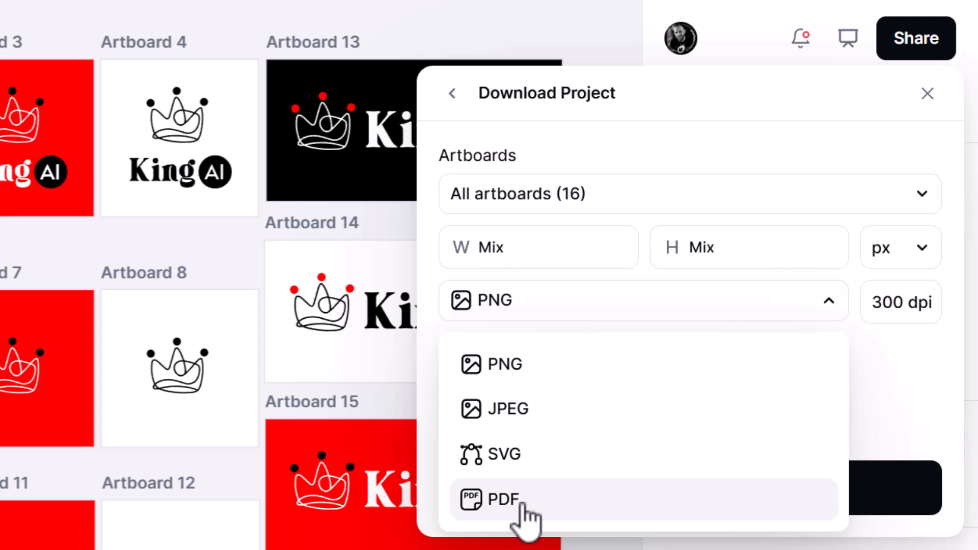
{"action": "left_click", "coordinate": [502, 502]}
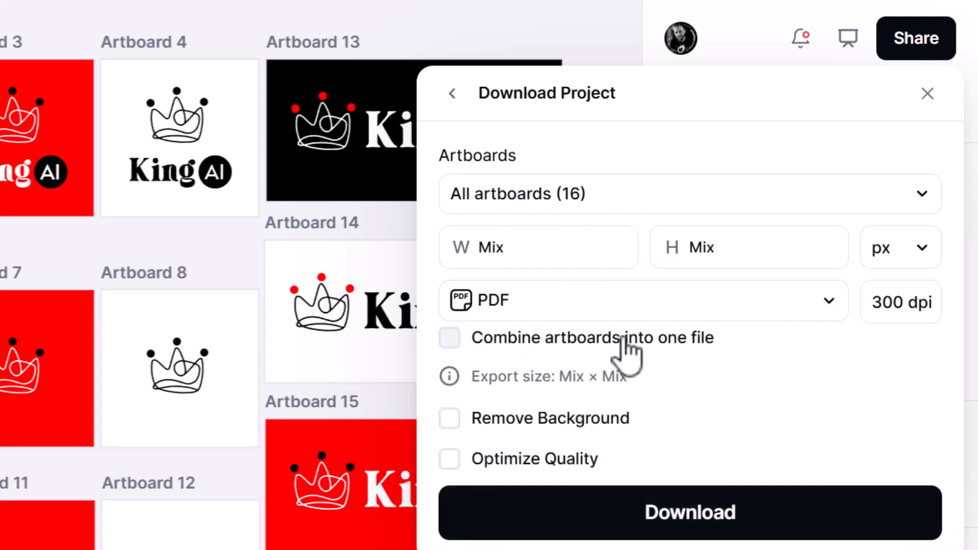
{"action": "left_click", "coordinate": [451, 419]}
{"action": "left_click", "coordinate": [612, 524]}
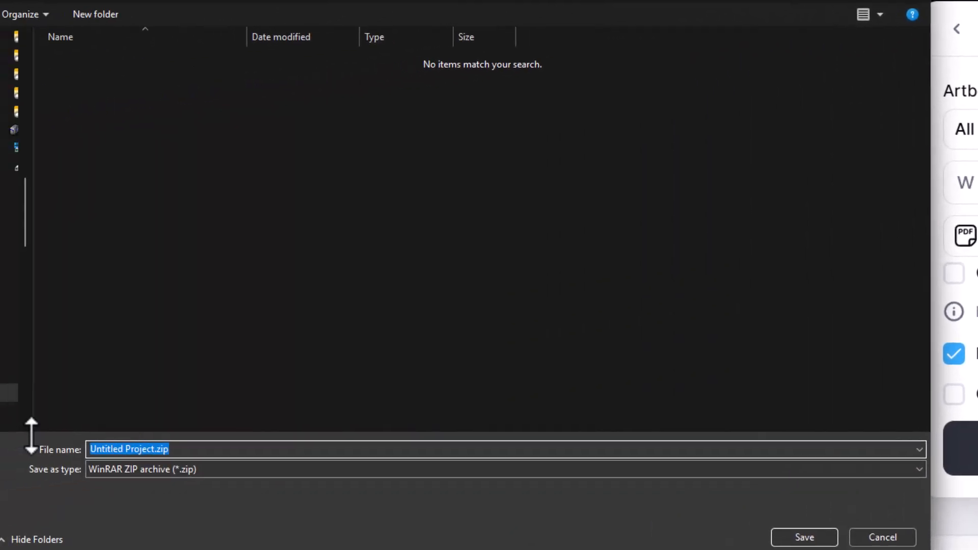
{"action": "type", "text": "PDF Transparent"}
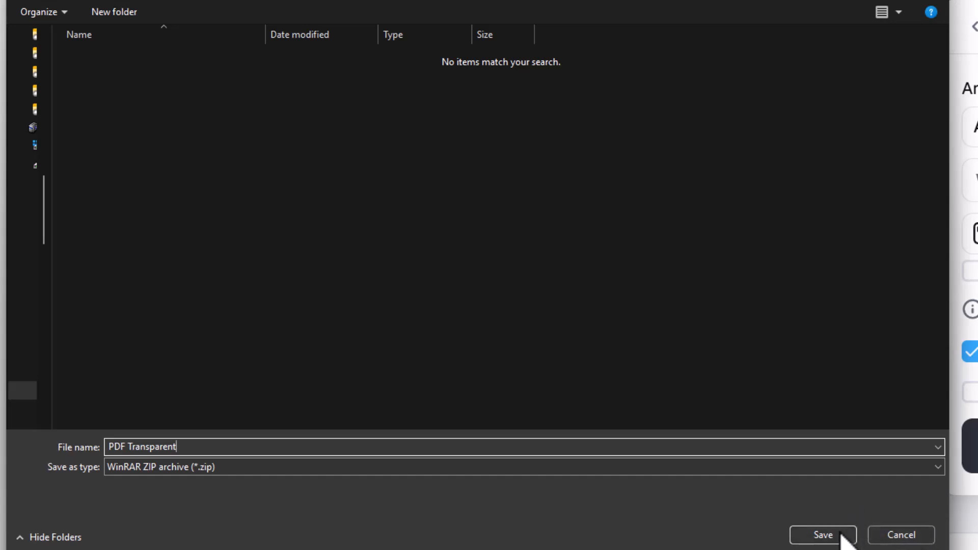
{"action": "left_click", "coordinate": [823, 535]}
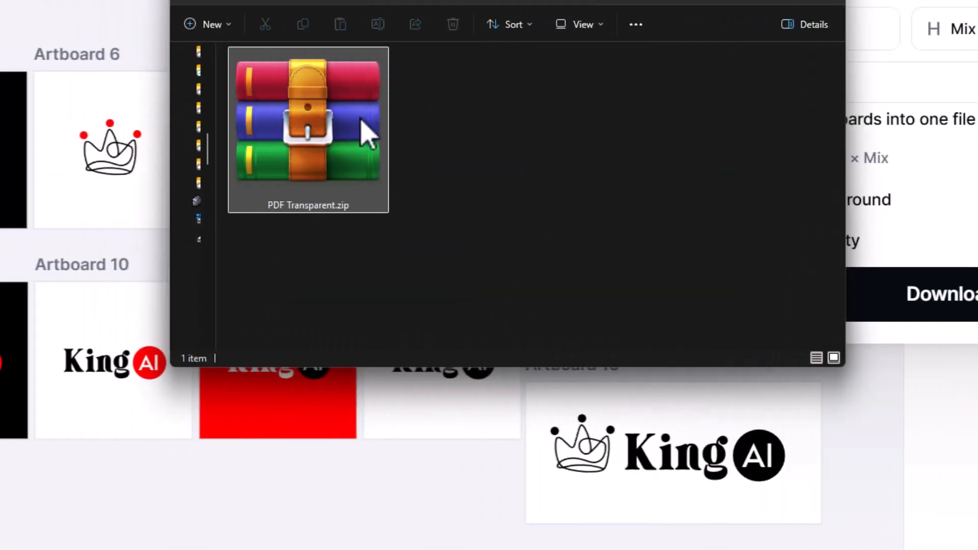
Step: Extract PDF Transparent.zip with WinRAR into its own folder and open that folder
{"action": "right_click", "coordinate": [365, 133]}
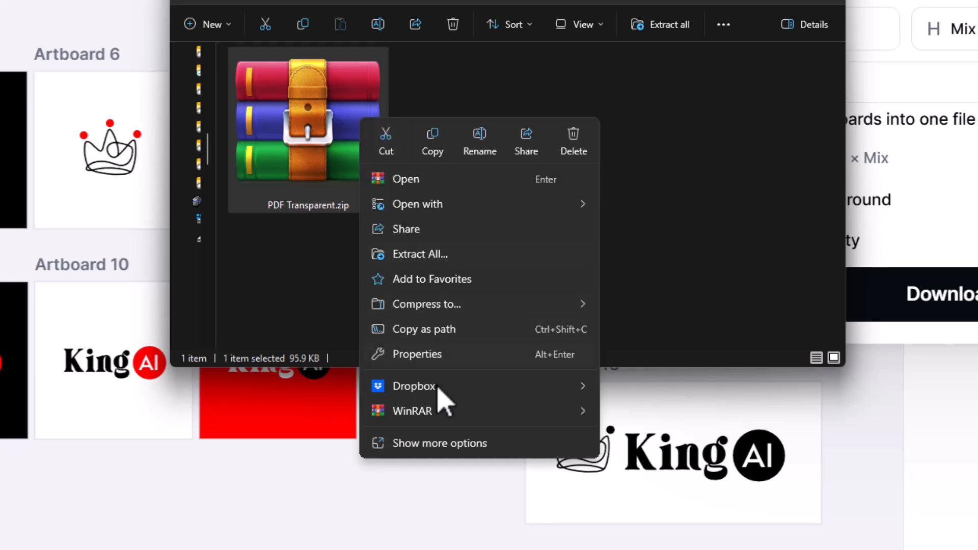
{"action": "mouse_move", "coordinate": [448, 410]}
{"action": "left_click", "coordinate": [755, 464]}
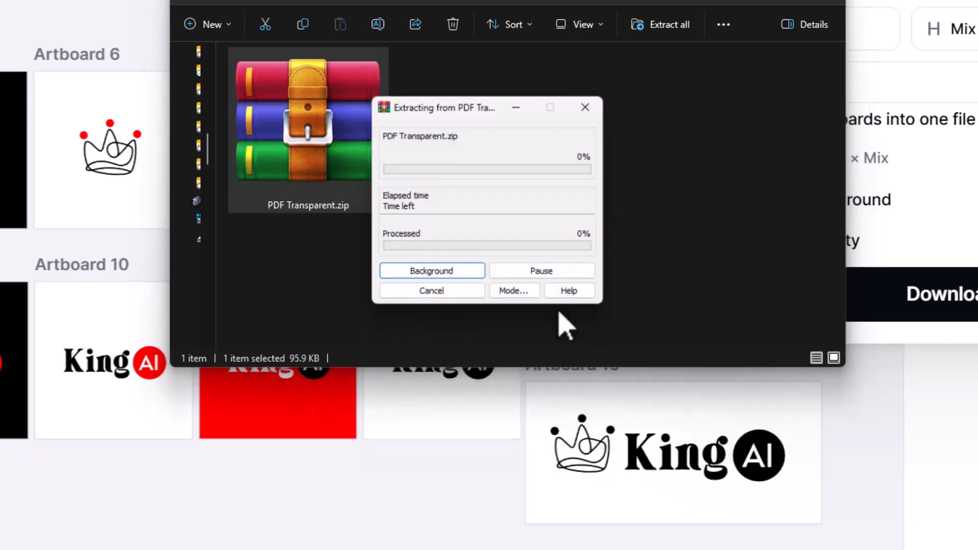
{"action": "double_click", "coordinate": [343, 158]}
{"action": "left_click", "coordinate": [357, 76]}
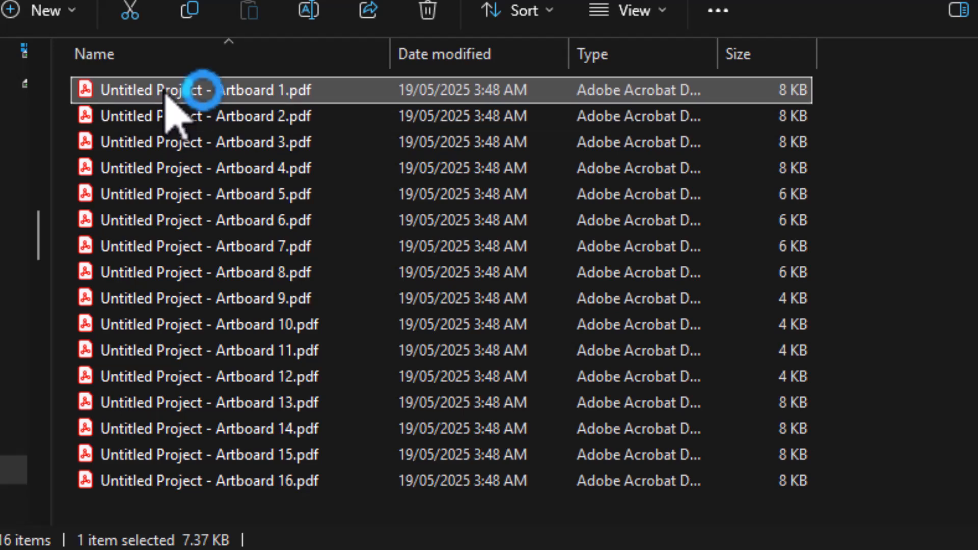
Step: Open "Untitled Project - Artboard 1.pdf" and bring the file into the black document in Photoshop
{"action": "double_click", "coordinate": [168, 92]}
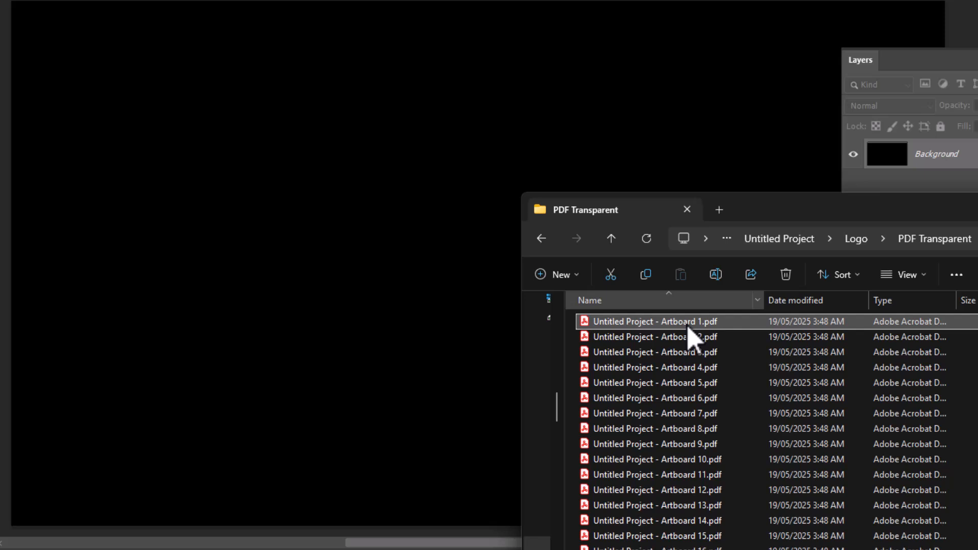
{"action": "left_click_drag", "start_coordinate": [688, 326], "coordinate": [268, 133]}
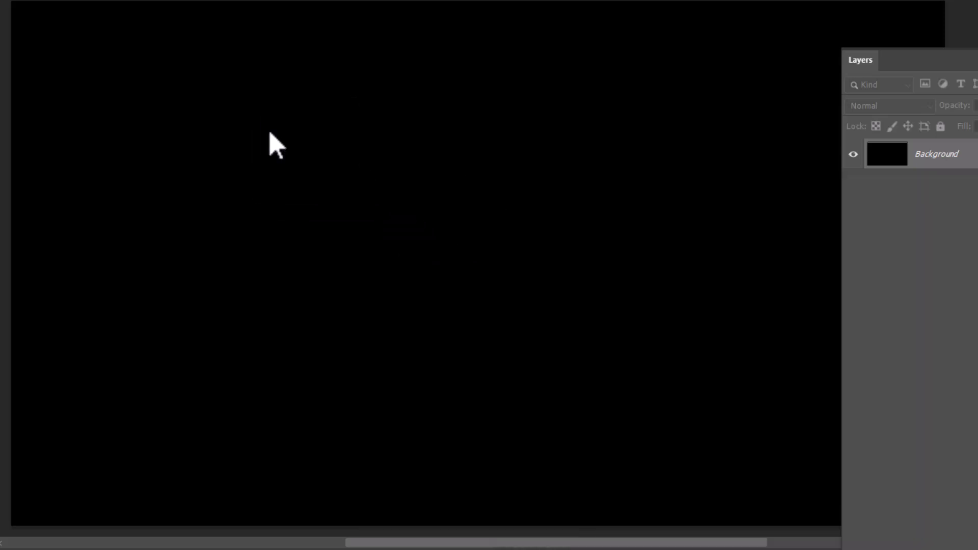
{"action": "scroll", "coordinate": [509, 373], "scroll_direction": "down", "scroll_amount": 3}
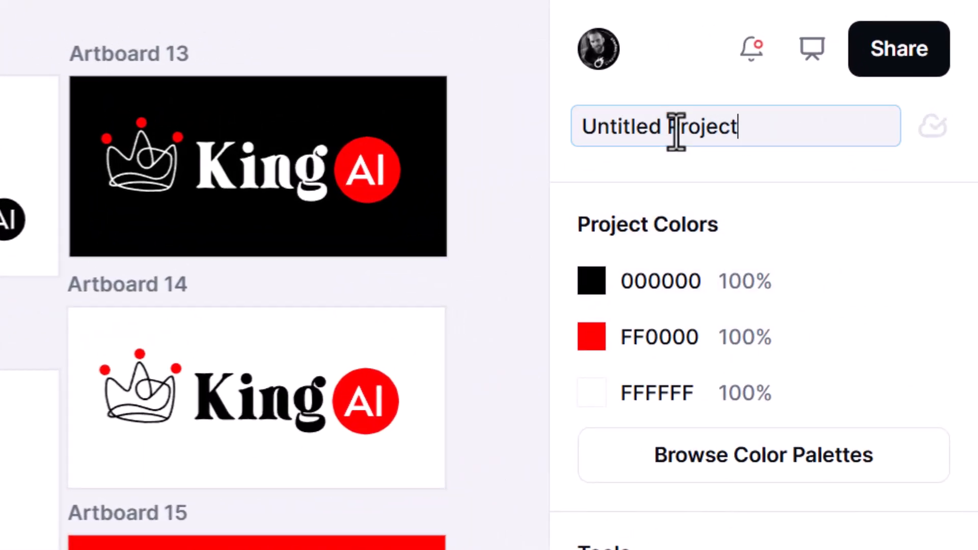
Step: Switch back to Kittl and rename the project "King AI Logo"
{"action": "left_click", "coordinate": [820, 64]}
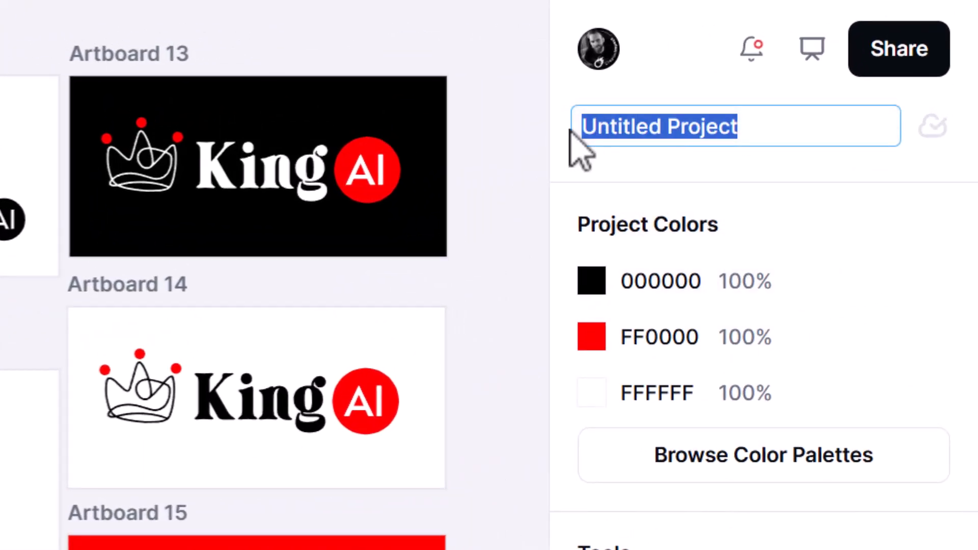
{"action": "type", "text": "King AI Logo"}
{"action": "key", "text": "Return"}
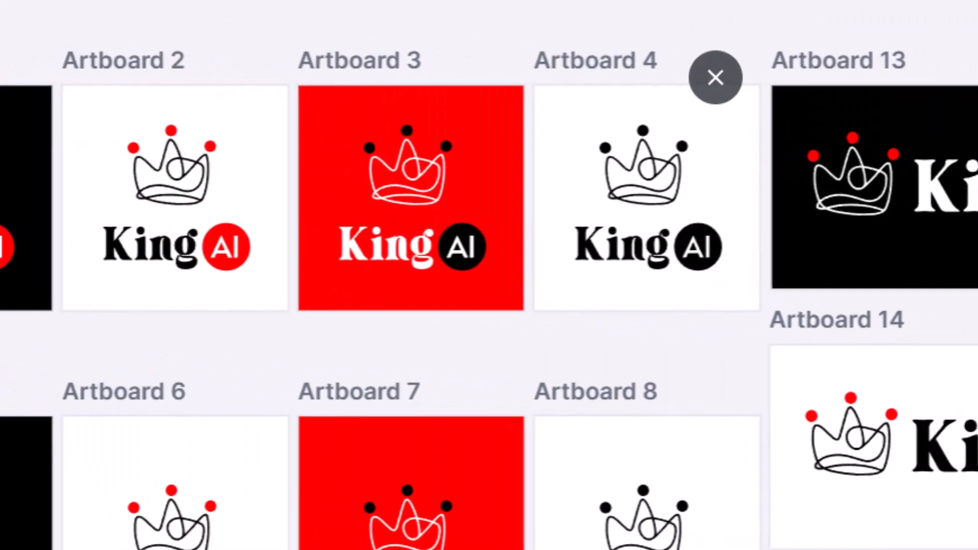
Step: Rename Artboard 1 "Square on Black" and Artboard 2 "Square on White"
{"action": "left_click", "coordinate": [123, 65]}
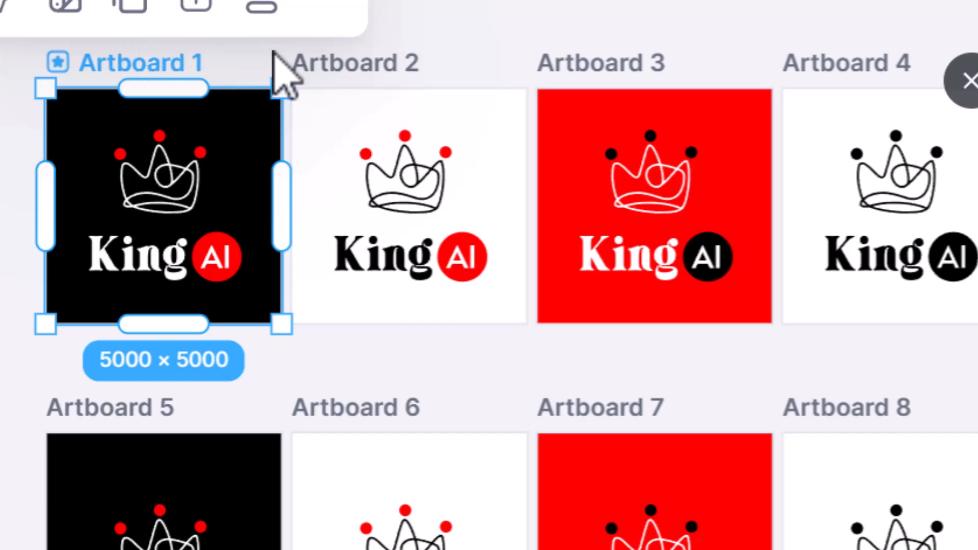
{"action": "double_click", "coordinate": [187, 65]}
{"action": "left_click", "coordinate": [101, 63]}
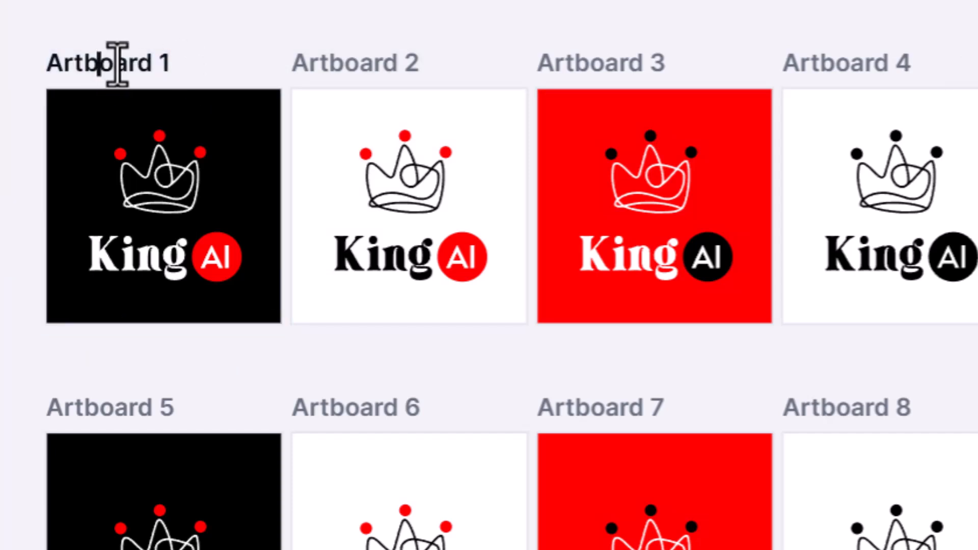
{"action": "key", "text": "ctrl+a"}
{"action": "type", "text": "Square on Black"}
{"action": "key", "text": "Return"}
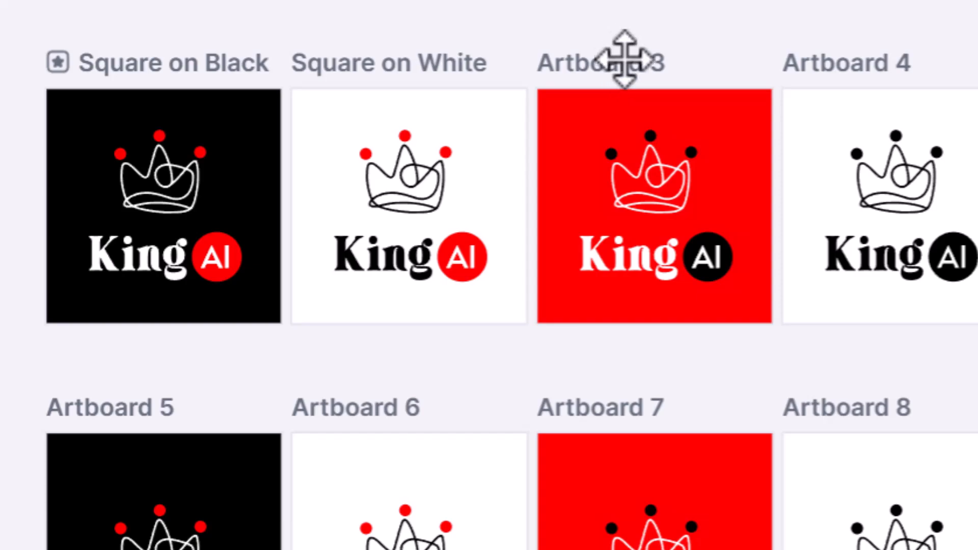
Step: Rename Artboard 3 "Square on Red" and Artboard 4 "Square Single Color"
{"action": "double_click", "coordinate": [625, 60]}
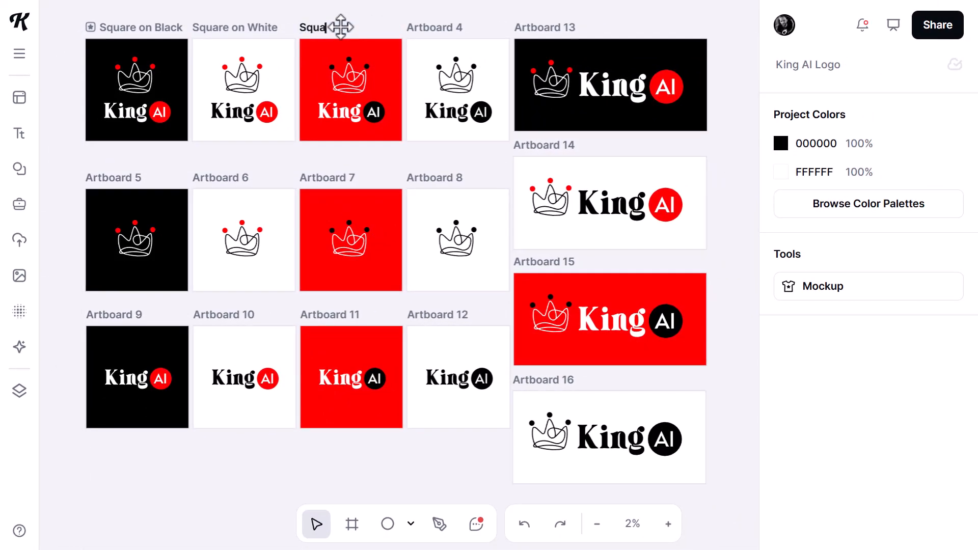
{"action": "type", "text": "Square on Red"}
{"action": "left_click", "coordinate": [437, 28]}
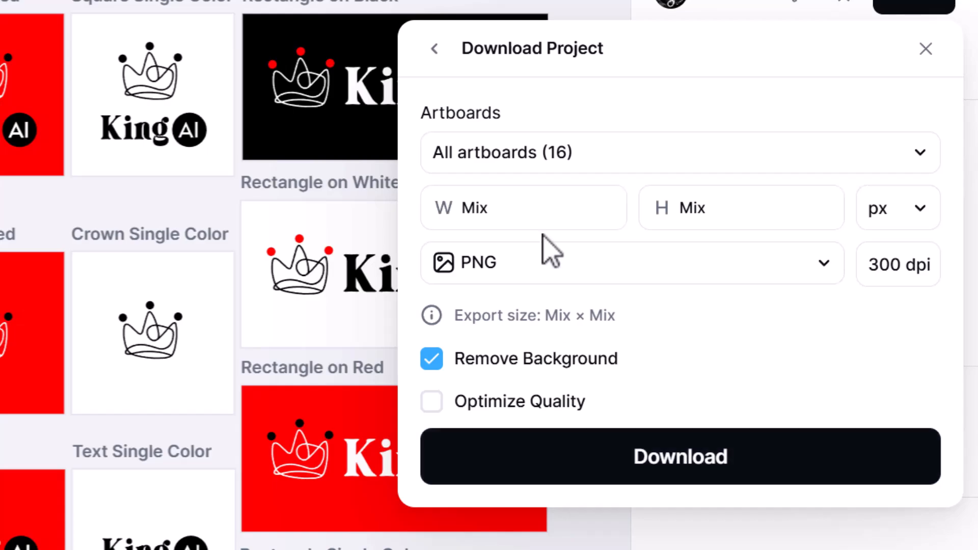
Step: Set the download of all artboards to PDF format with the background removed
{"action": "left_click", "coordinate": [535, 263]}
{"action": "left_click", "coordinate": [484, 469]}
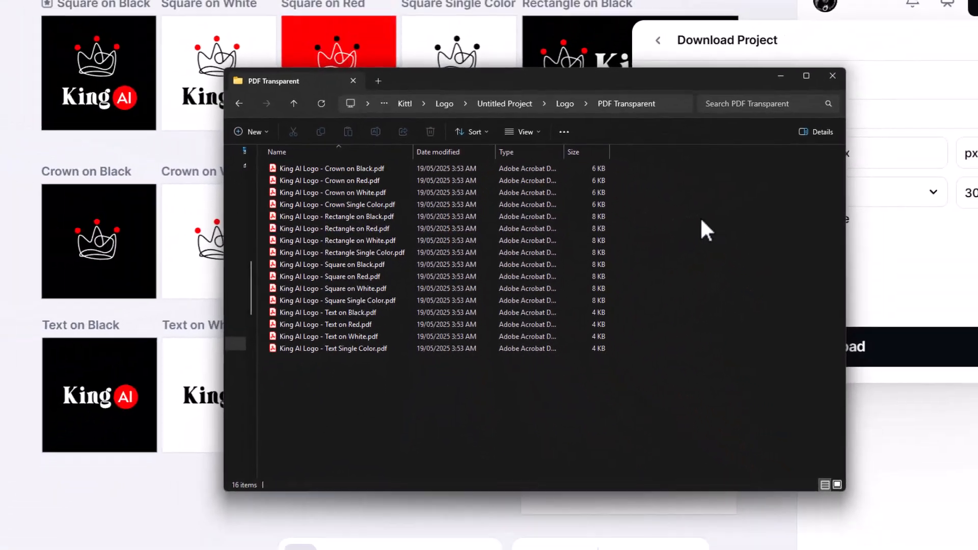
Step: Display the exported PDFs in the PDF Transparent folder as large icons to inspect them
{"action": "right_click", "coordinate": [811, 213]}
{"action": "mouse_move", "coordinate": [866, 237]}
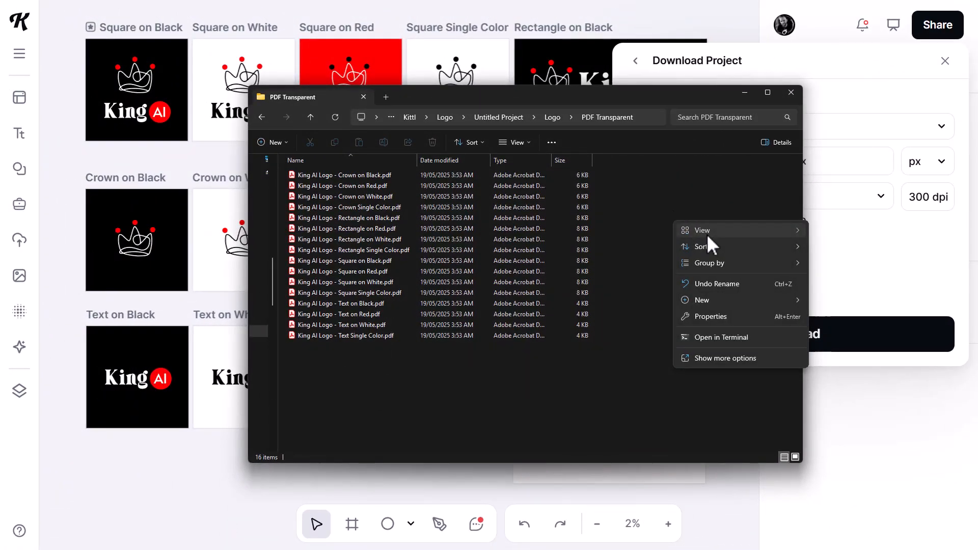
{"action": "key", "text": "ctrl+shift+2"}
{"action": "left_click_drag", "start_coordinate": [753, 375], "coordinate": [325, 179]}
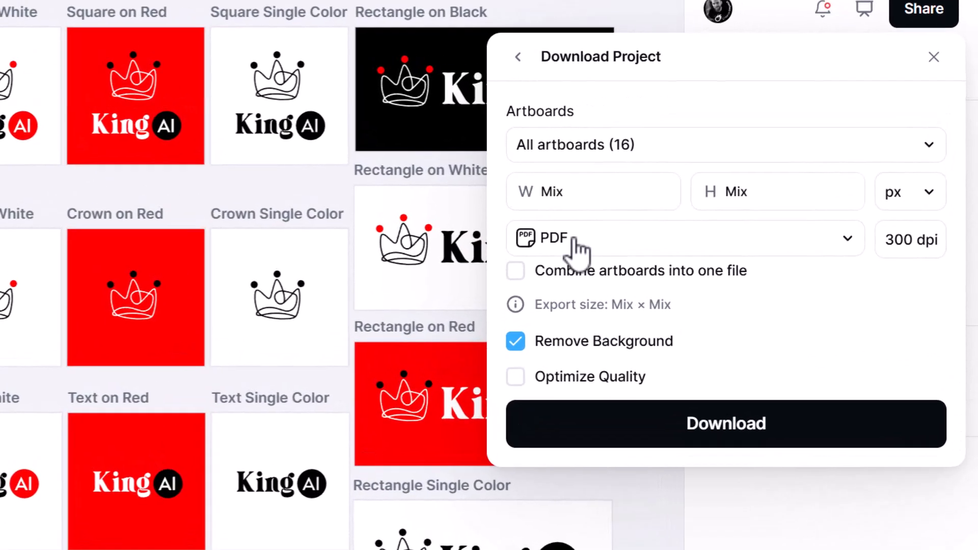
Step: Download all artboards as PDFs with their backgrounds as "PDF Colored Background" and open the extracted folder
{"action": "left_click", "coordinate": [676, 200]}
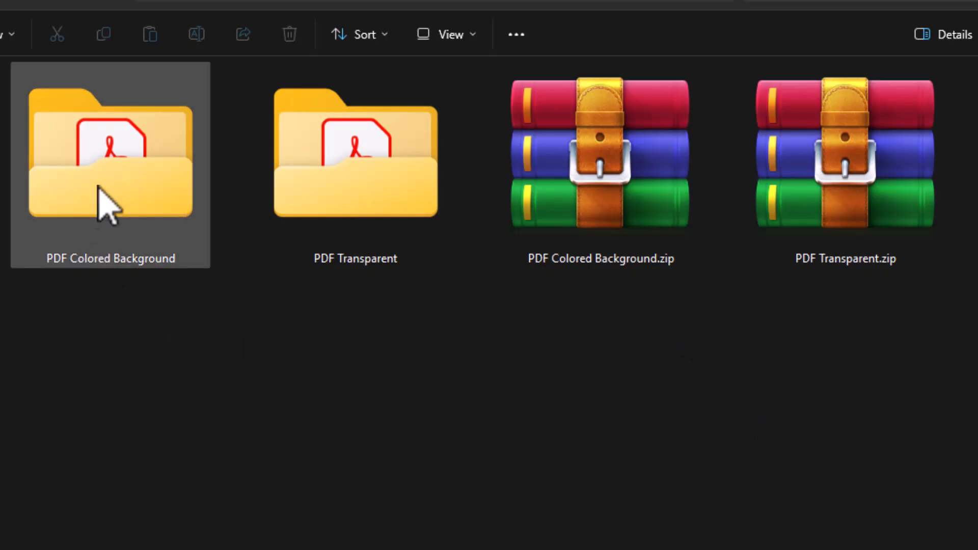
{"action": "double_click", "coordinate": [105, 201]}
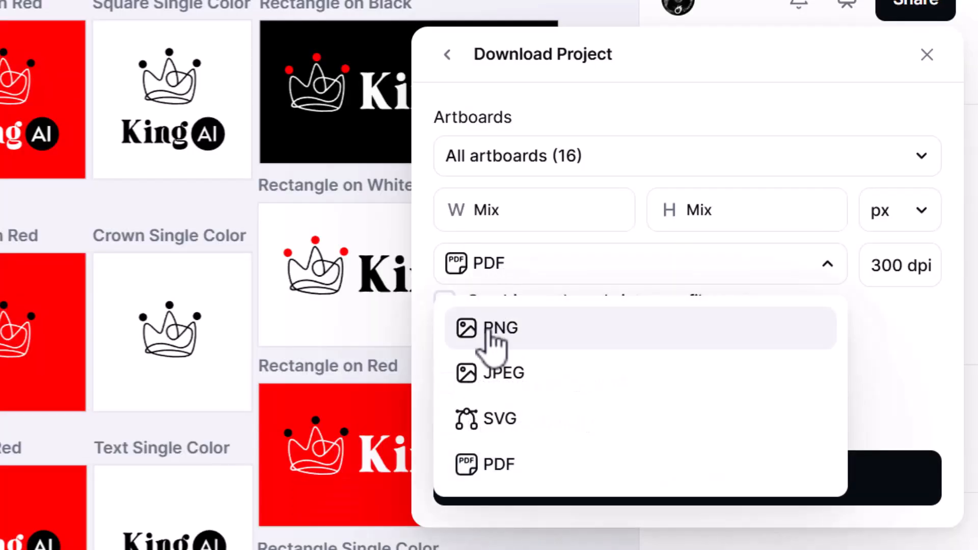
Step: Download all artboards as PNG files with transparent backgrounds, and again as JPEG files
{"action": "left_click", "coordinate": [490, 332]}
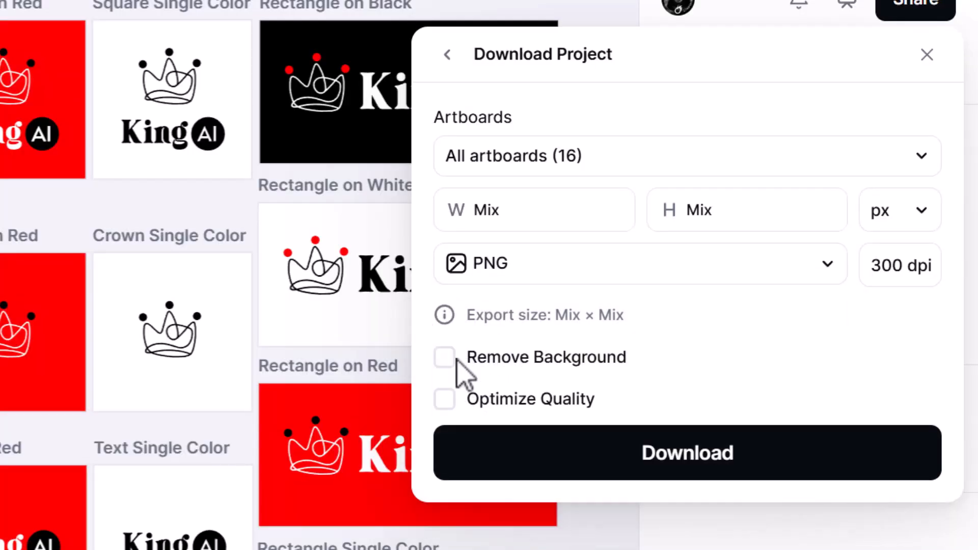
{"action": "left_click", "coordinate": [527, 484]}
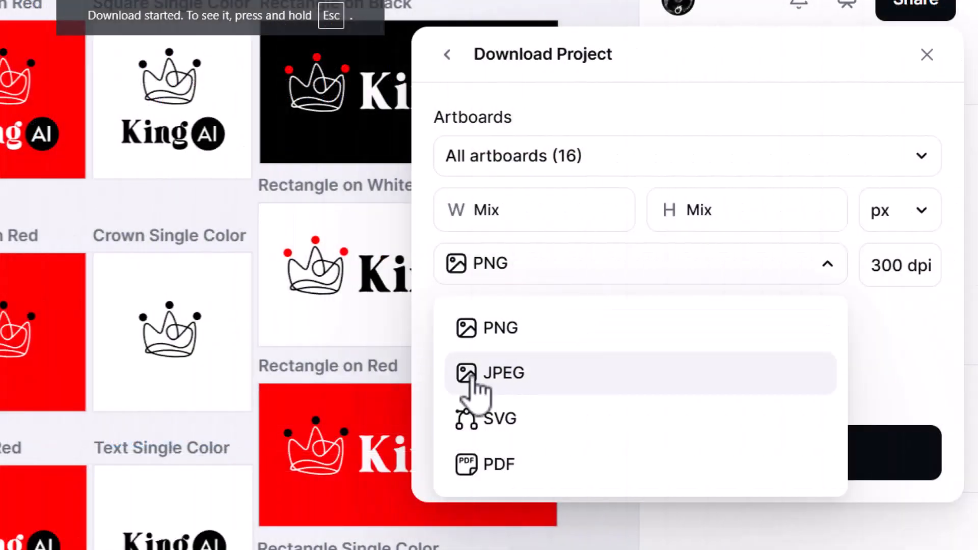
{"action": "left_click", "coordinate": [473, 380]}
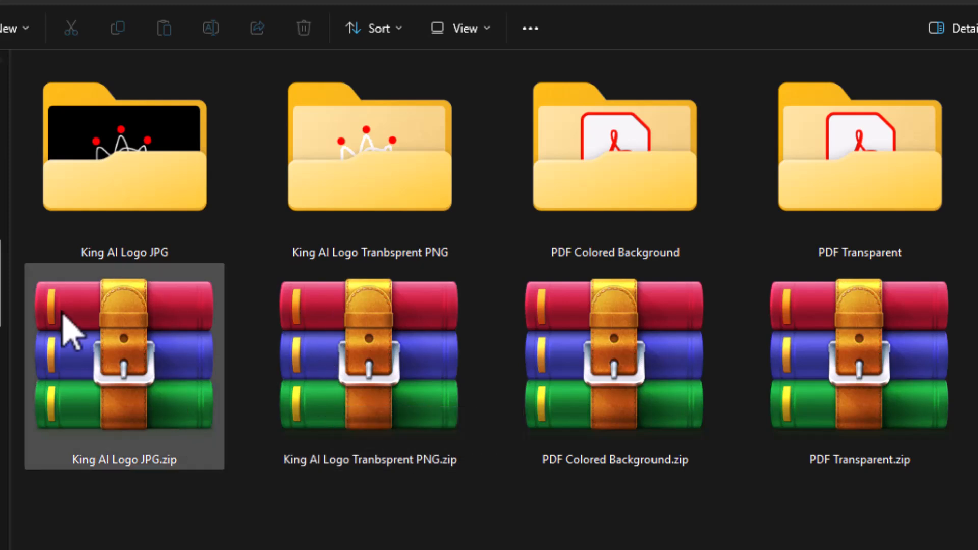
Step: Inspect the exported images in the King AI Logo JPG and King AI Logo Tranbsprent PNG folders
{"action": "double_click", "coordinate": [130, 176]}
{"action": "left_click_drag", "start_coordinate": [942, 389], "coordinate": [656, 359]}
{"action": "key", "text": "alt+Left"}
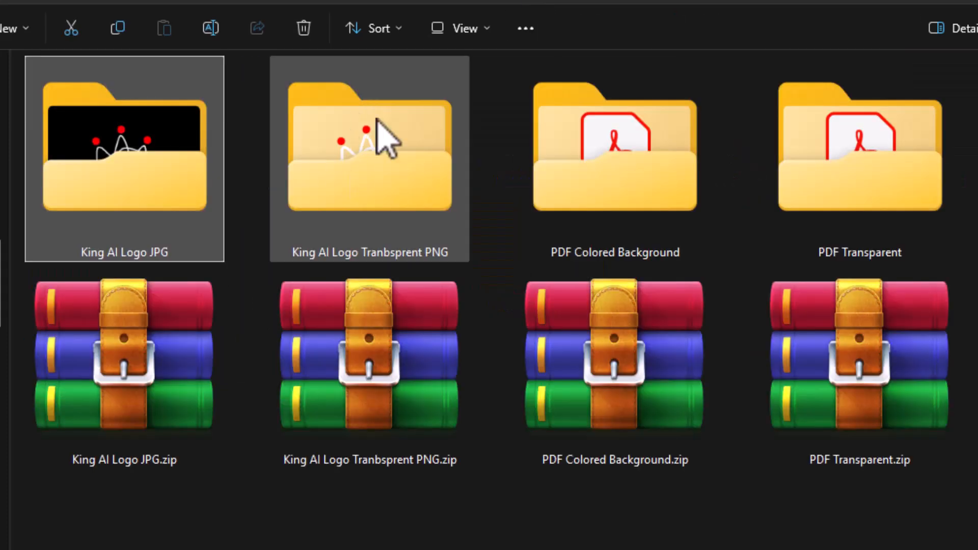
{"action": "double_click", "coordinate": [372, 184]}
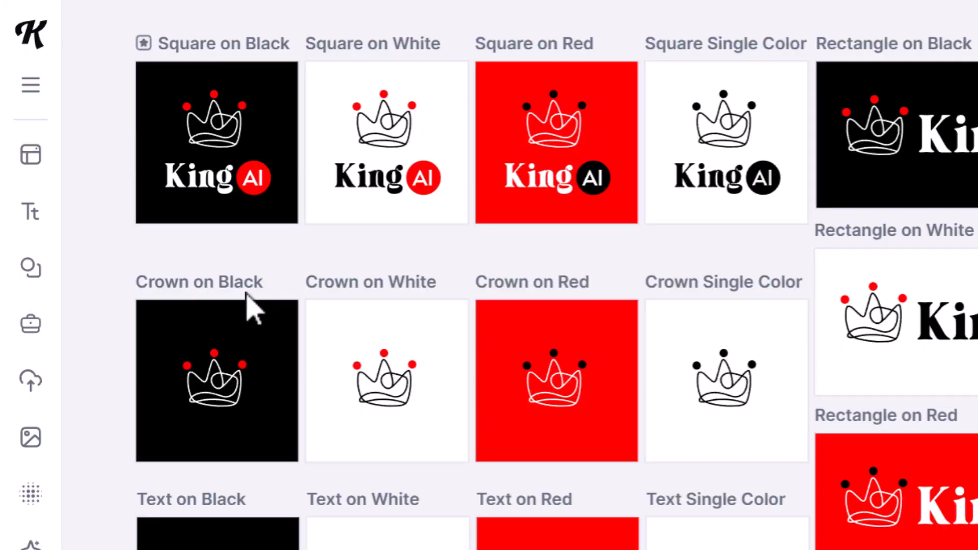
Step: Return to Kittl and create a new Brand Kit named "King AI"
{"action": "left_click", "coordinate": [30, 321]}
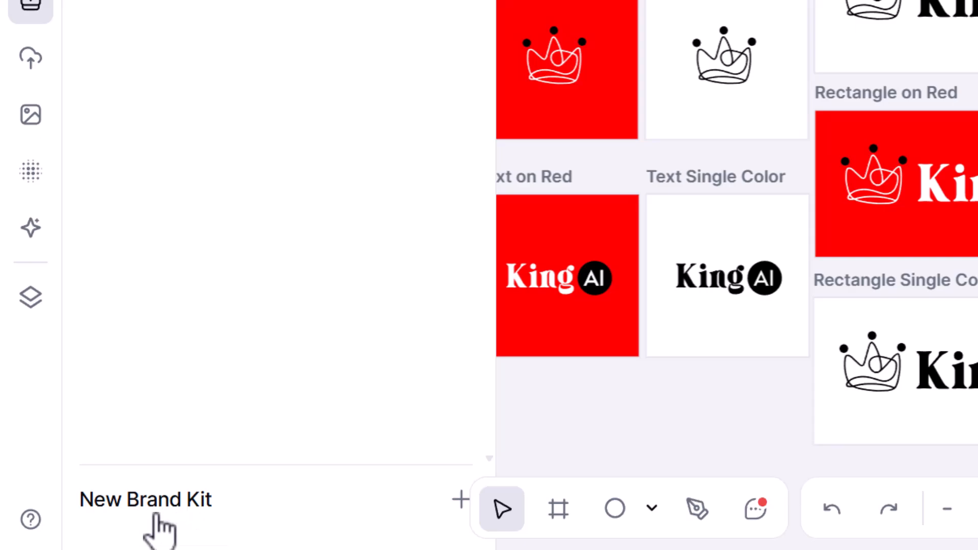
{"action": "left_click", "coordinate": [156, 515]}
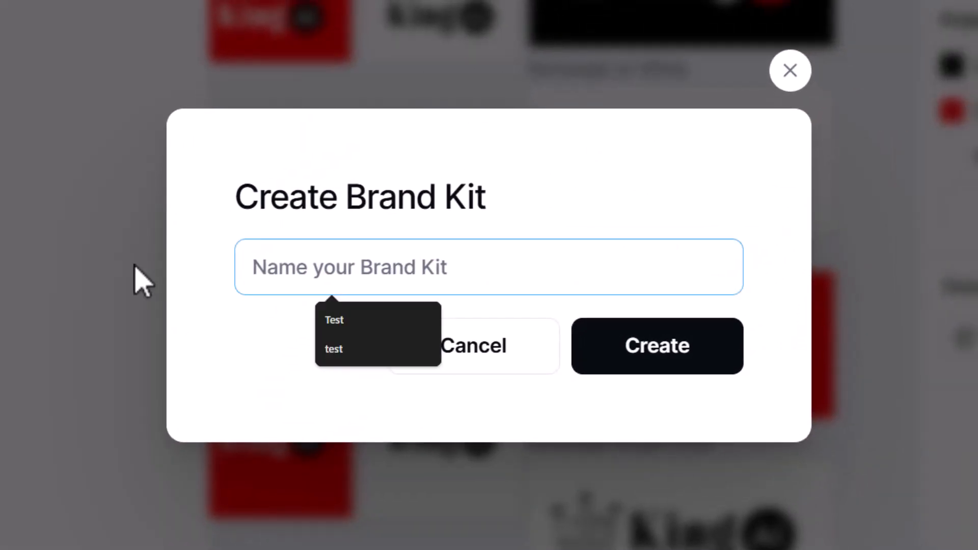
{"action": "type", "text": "King AI"}
{"action": "left_click", "coordinate": [657, 347]}
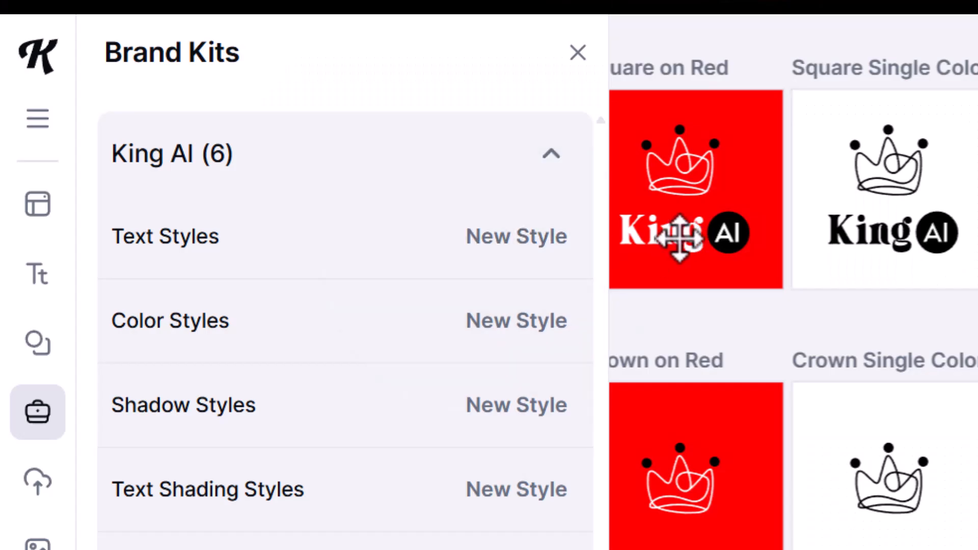
Step: Save the text style of the word "King" on the red square artboard to the King AI Brand Kit as "Main Font"
{"action": "left_click", "coordinate": [680, 237]}
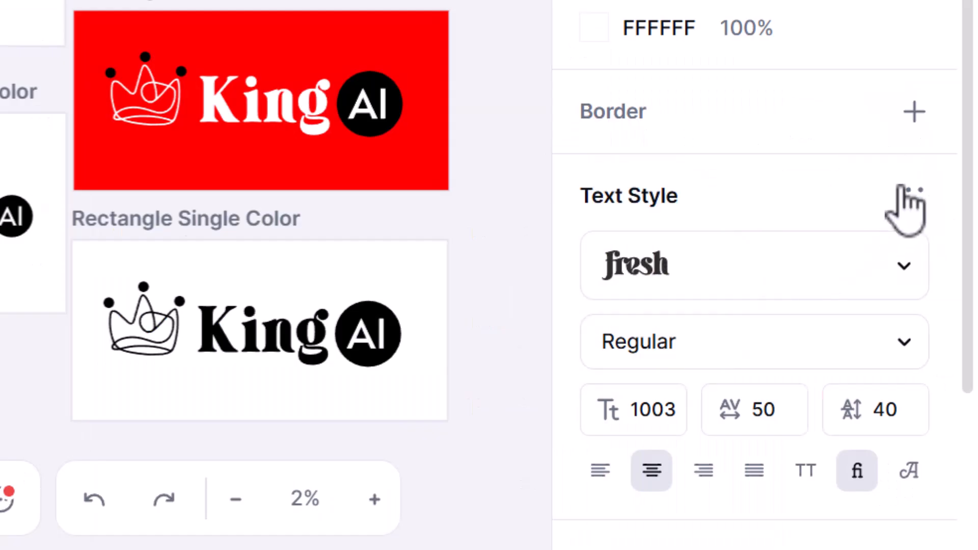
{"action": "left_click", "coordinate": [915, 193]}
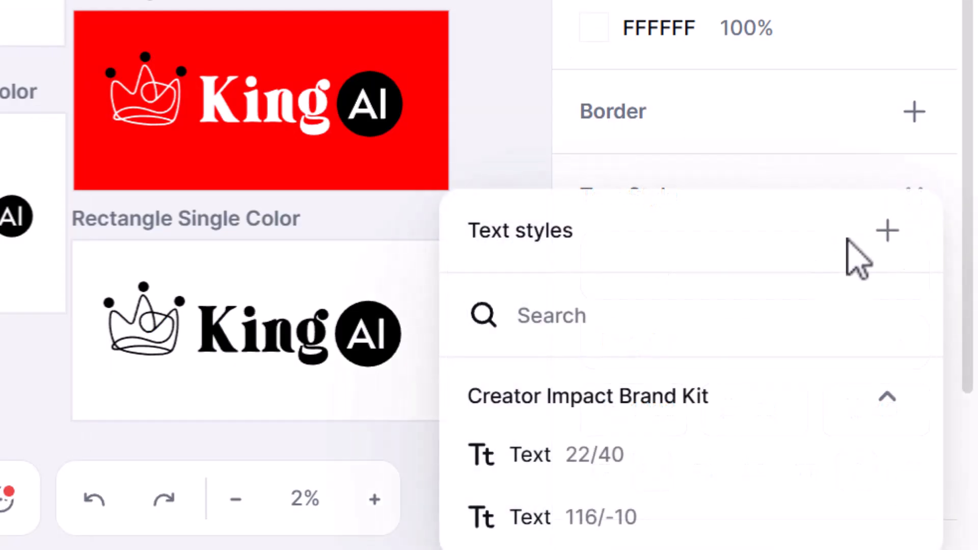
{"action": "left_click", "coordinate": [889, 235]}
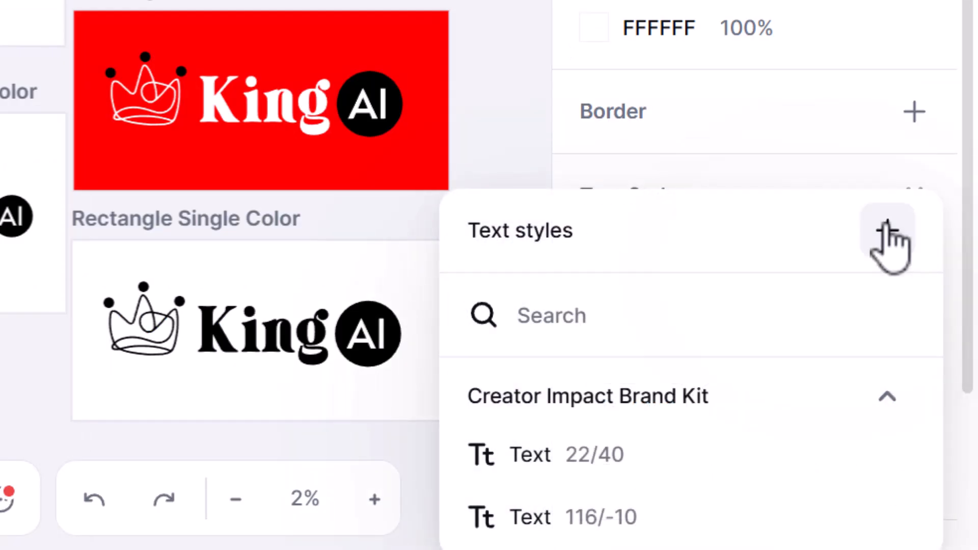
{"action": "type", "text": "Main Font"}
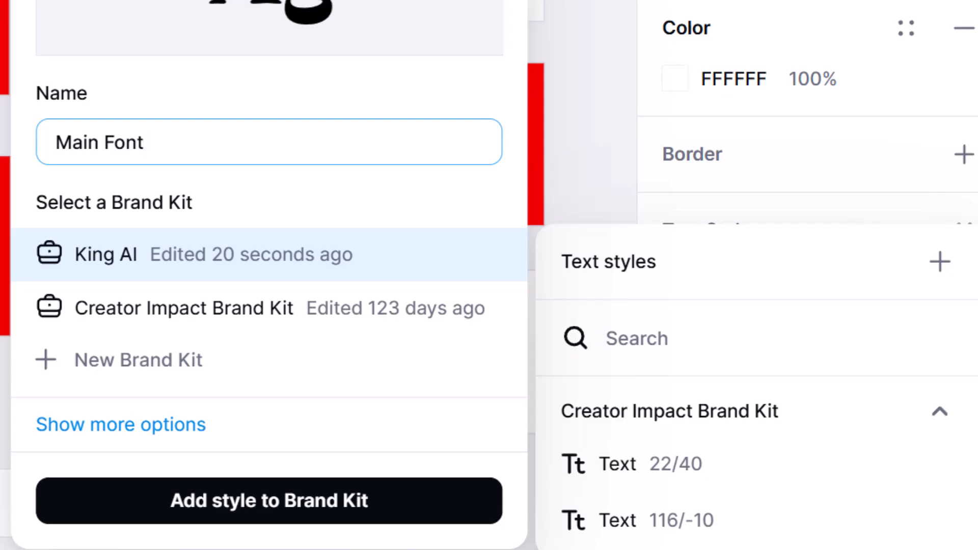
{"action": "left_click", "coordinate": [196, 498]}
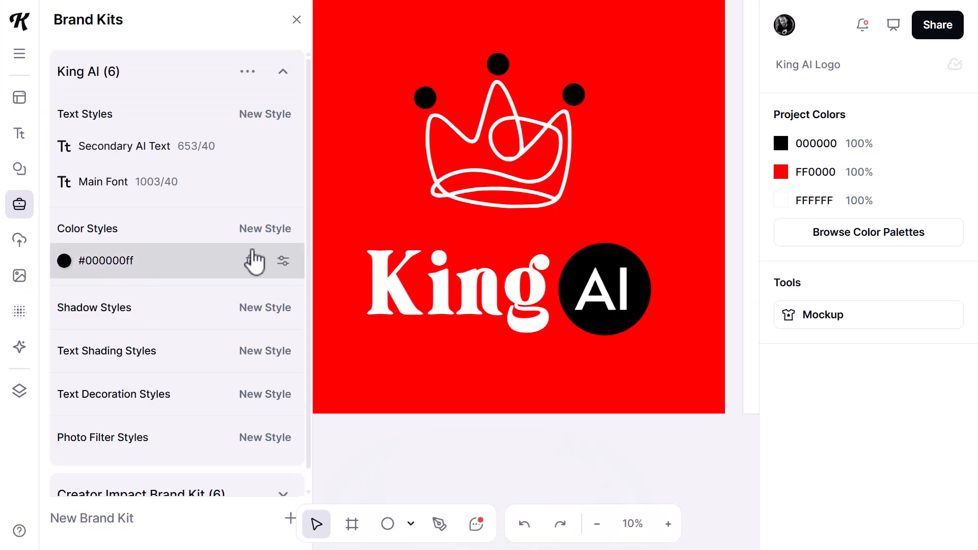
Step: Add white FFFFFF to the King AI Brand Kit as a color style
{"action": "left_click", "coordinate": [316, 262]}
{"action": "left_click", "coordinate": [336, 446]}
{"action": "left_click_drag", "start_coordinate": [699, 299], "coordinate": [621, 248]}
{"action": "left_click", "coordinate": [452, 498]}
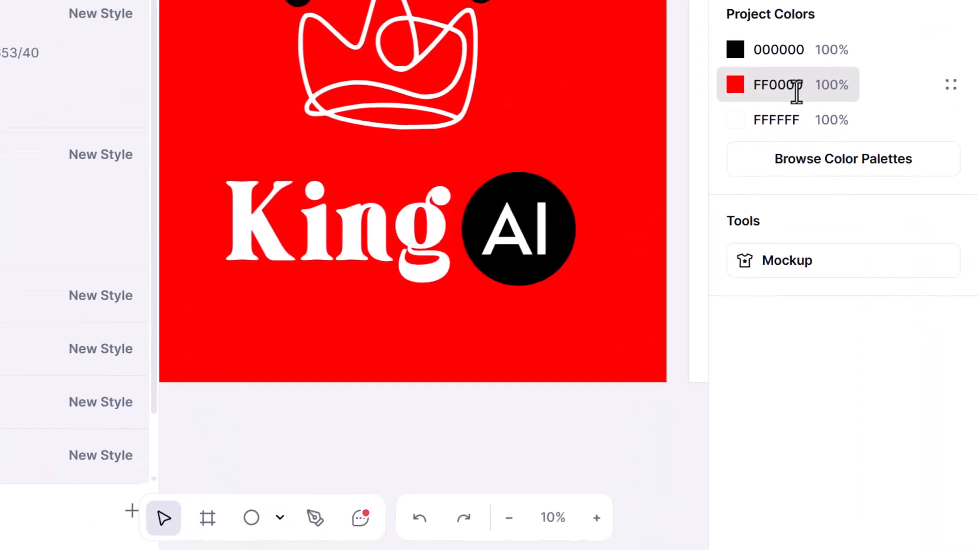
Step: Add the project's red FF0000 to the King AI Brand Kit as a color style
{"action": "left_click", "coordinate": [955, 172]}
{"action": "left_click", "coordinate": [942, 216]}
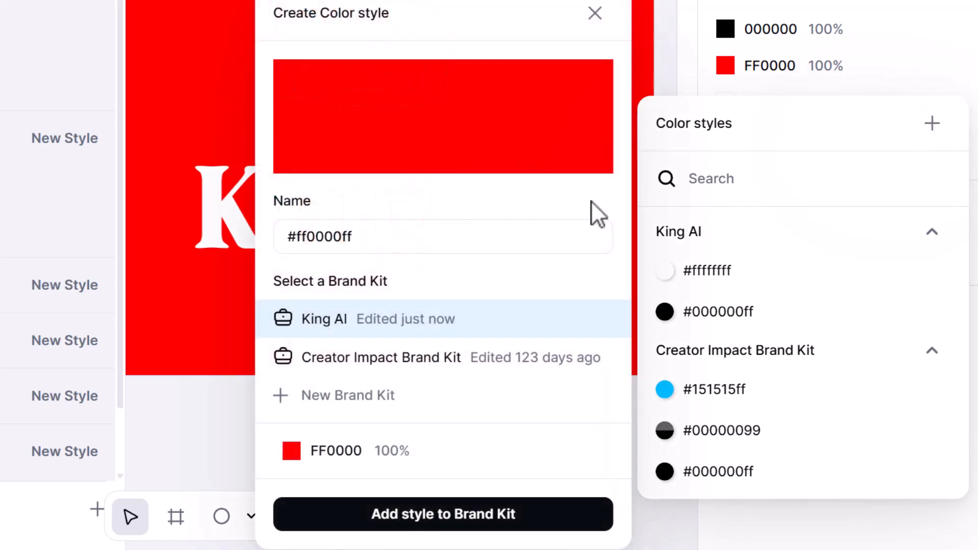
{"action": "left_click", "coordinate": [459, 526]}
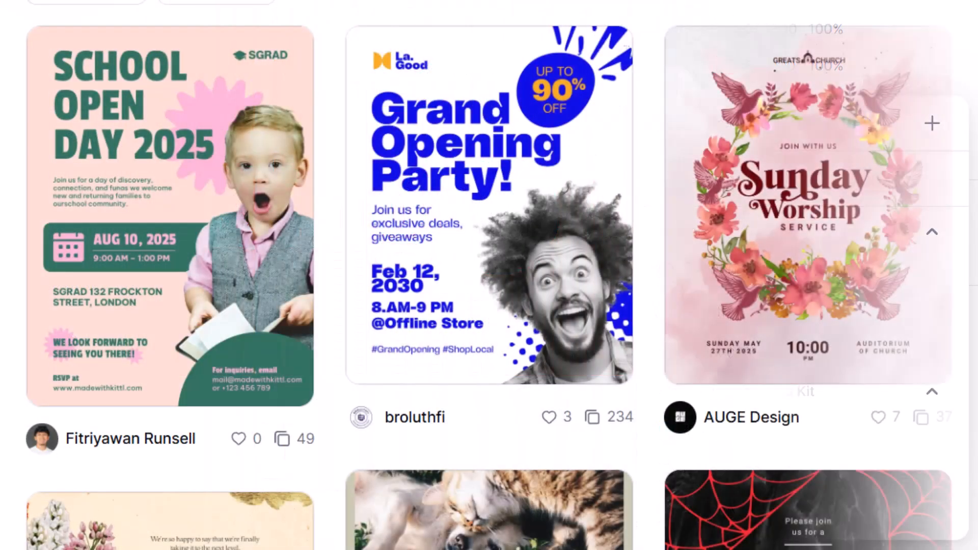
Step: Open the Modern Grand Opening template and apply the King AI Main Font text style to its "Grand Opening Party!" headline
{"action": "left_click", "coordinate": [530, 198]}
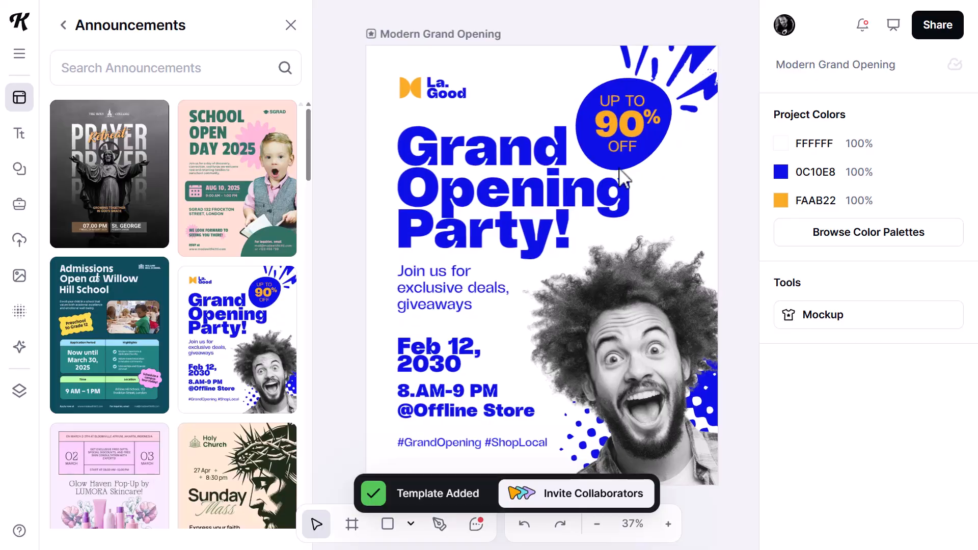
{"action": "left_click", "coordinate": [622, 183]}
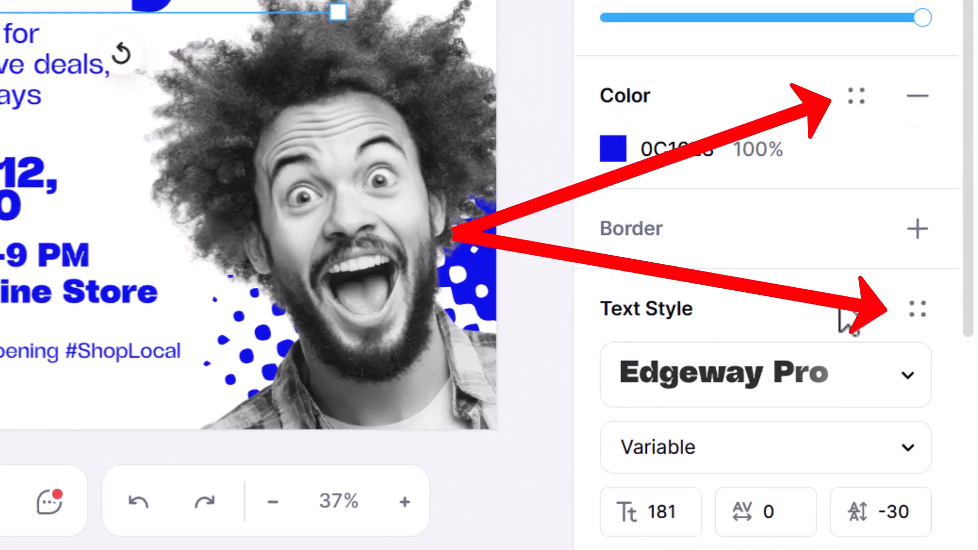
{"action": "left_click", "coordinate": [922, 312]}
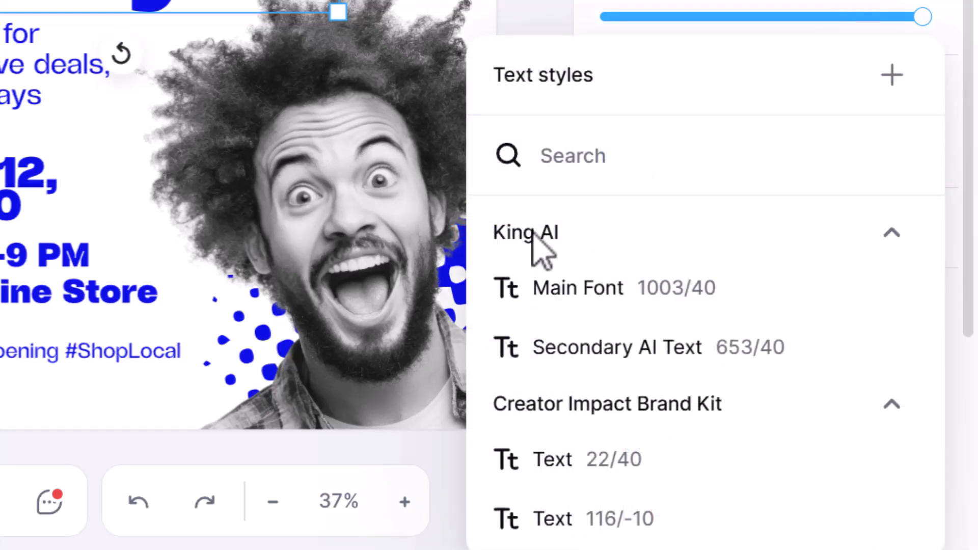
{"action": "left_click", "coordinate": [614, 313]}
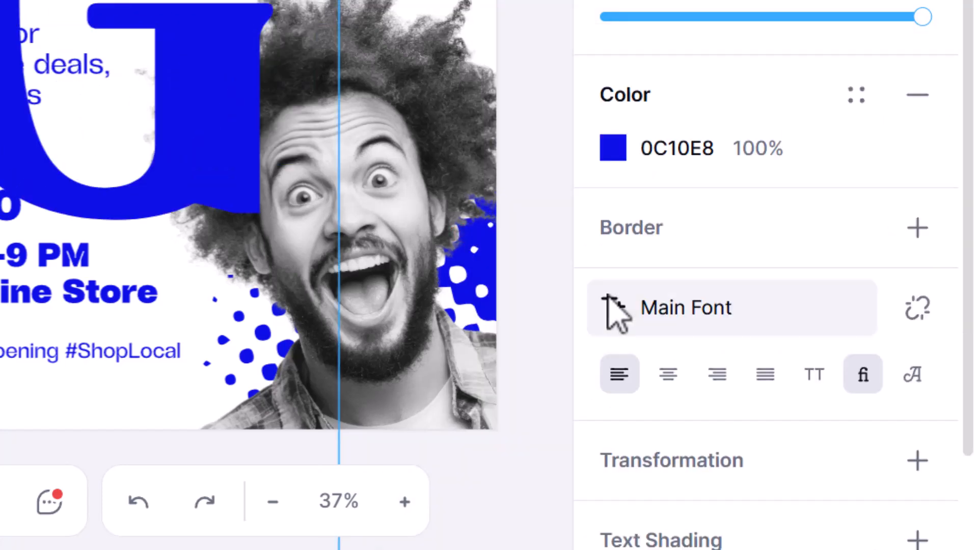
Step: Unlink the headline from the Main Font style and set its font size to 180
{"action": "type", "text": "100"}
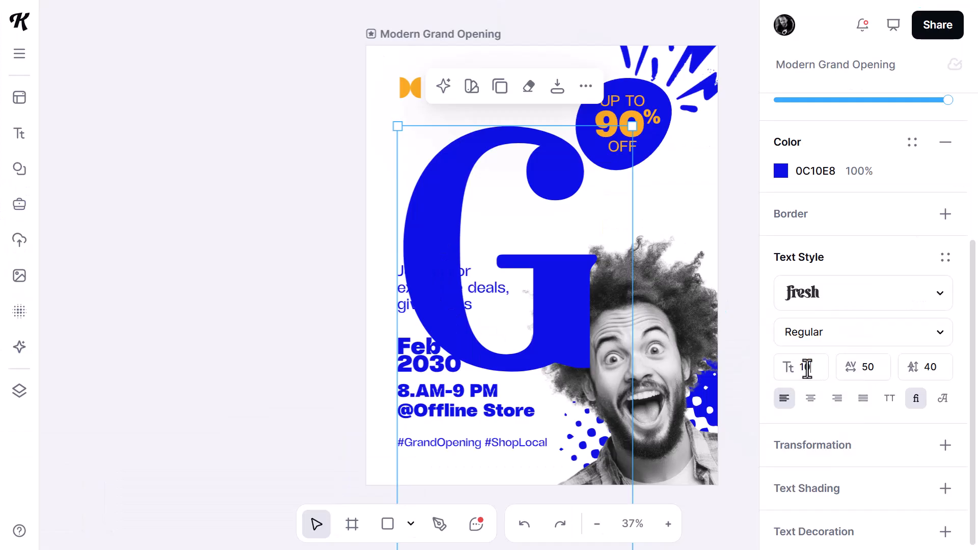
{"action": "key", "text": "Return"}
{"action": "double_click", "coordinate": [808, 367]}
{"action": "type", "text": "200"}
{"action": "key", "text": "Return"}
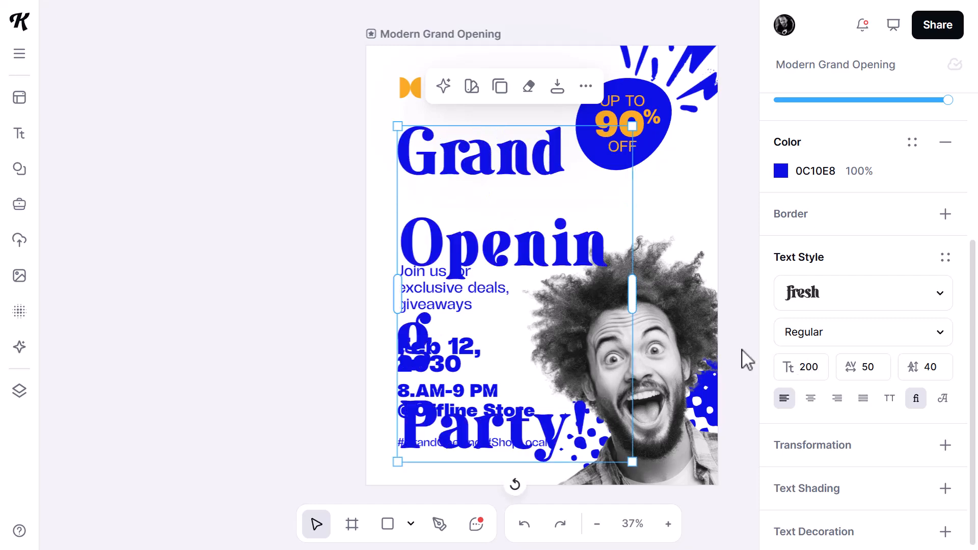
{"action": "left_click_drag", "start_coordinate": [817, 367], "coordinate": [764, 362]}
{"action": "type", "text": "180"}
{"action": "key", "text": "Return"}
Step: Set the headline's line height to -10 and scale the headline down slightly
{"action": "type", "text": "0"}
{"action": "key", "text": "Return"}
{"action": "left_click_drag", "start_coordinate": [932, 368], "coordinate": [911, 368]}
{"action": "type", "text": "-10"}
{"action": "key", "text": "Return"}
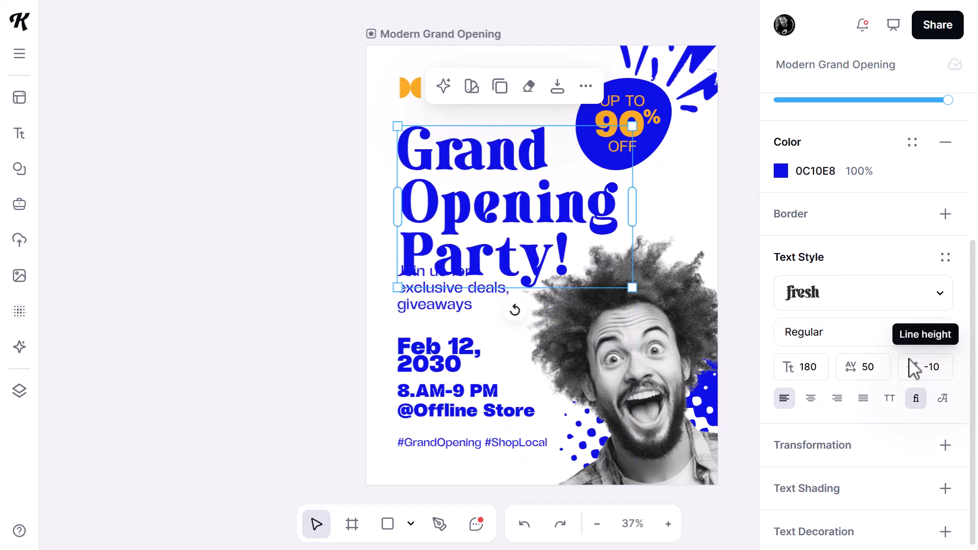
{"action": "left_click_drag", "start_coordinate": [632, 287], "coordinate": [601, 266]}
Step: Apply the King AI Secondary AI Text style to the "Join us for exclusive deals, giveaways" text
{"action": "left_click", "coordinate": [458, 291]}
{"action": "left_click", "coordinate": [944, 295]}
{"action": "left_click", "coordinate": [442, 278]}
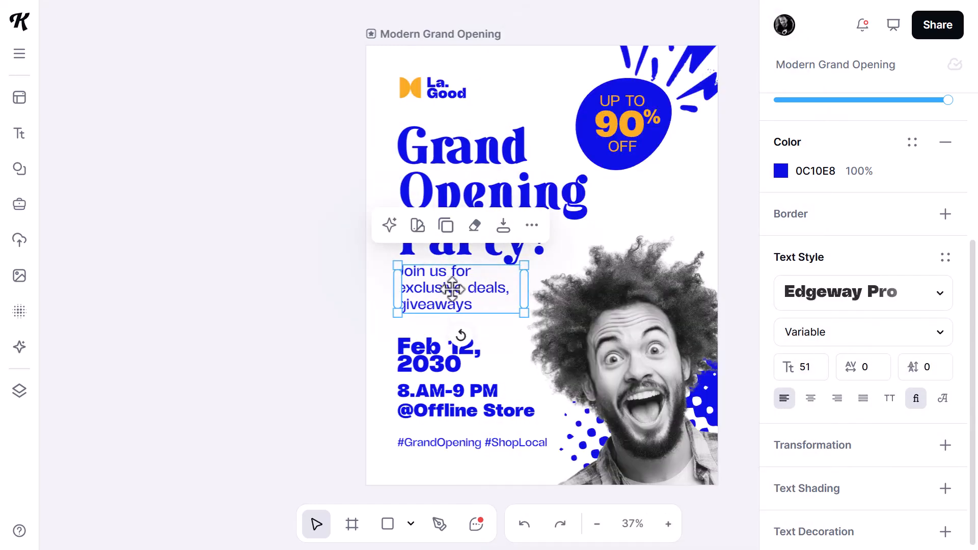
{"action": "left_click", "coordinate": [19, 205]}
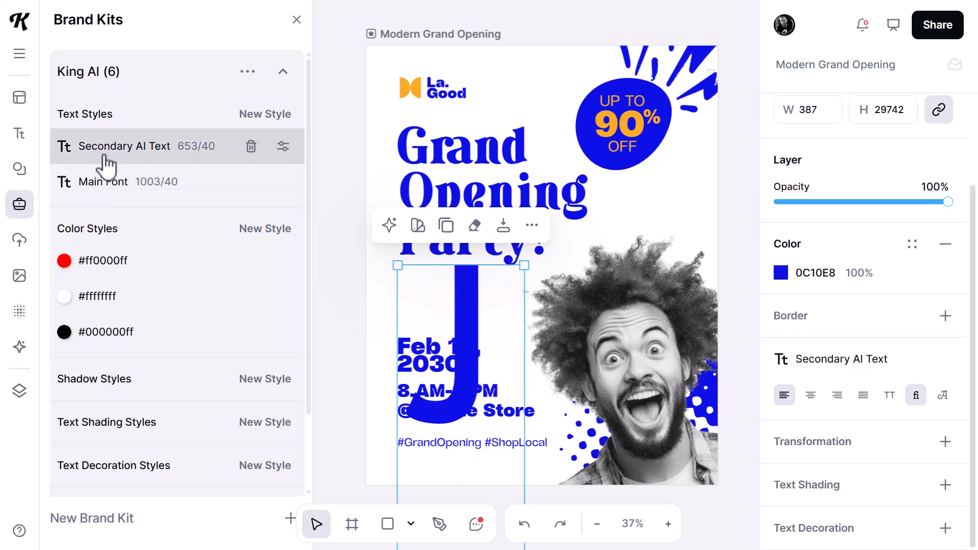
Step: Change the "Join us for exclusive deals, giveaways" text and the hashtag text to the brand's secondary font
{"action": "left_click", "coordinate": [278, 146]}
{"action": "left_click", "coordinate": [733, 247]}
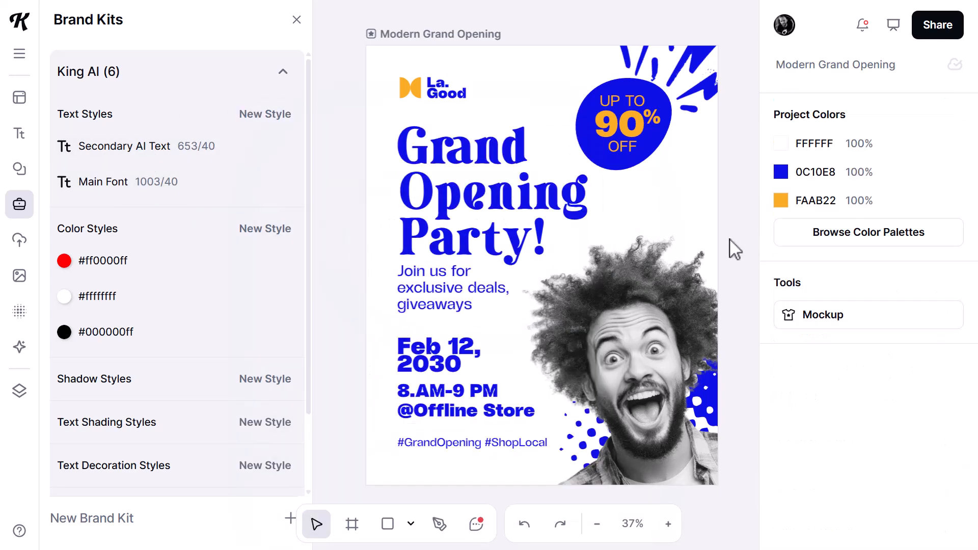
{"action": "left_click", "coordinate": [443, 442]}
{"action": "scroll", "coordinate": [925, 464], "scroll_direction": "down", "scroll_amount": 3}
{"action": "left_click", "coordinate": [938, 428]}
{"action": "left_click", "coordinate": [622, 240]}
{"action": "left_click", "coordinate": [362, 334]}
{"action": "left_click", "coordinate": [441, 354]}
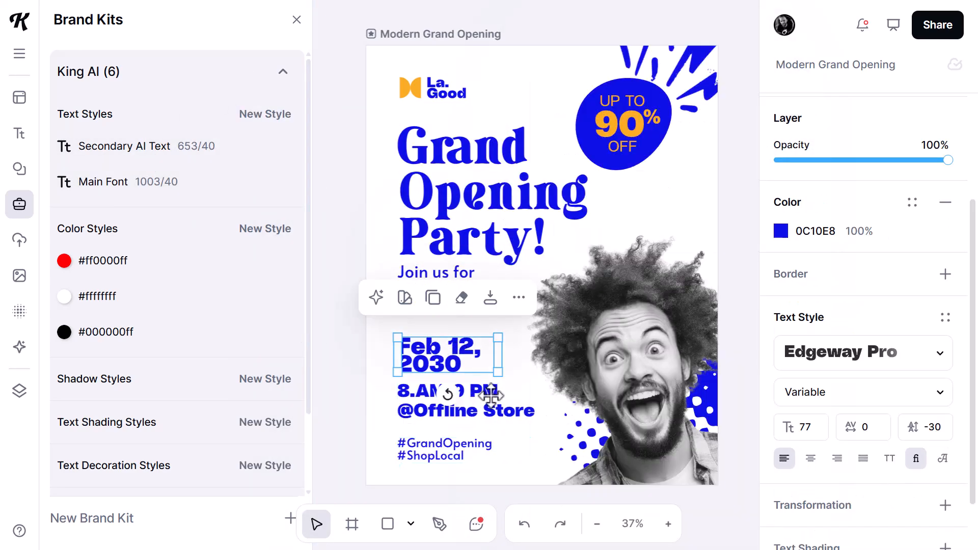
{"action": "left_click", "coordinate": [451, 401], "text": "shift"}
{"action": "left_click", "coordinate": [941, 429]}
{"action": "left_click", "coordinate": [571, 282]}
{"action": "left_click", "coordinate": [359, 333]}
Step: Widen the date's text box so that "Feb 12, 2030" fits on one line
{"action": "left_click", "coordinate": [452, 350]}
{"action": "left_click_drag", "start_coordinate": [499, 355], "coordinate": [532, 352]}
{"action": "left_click", "coordinate": [454, 402]}
{"action": "left_click", "coordinate": [552, 85]}
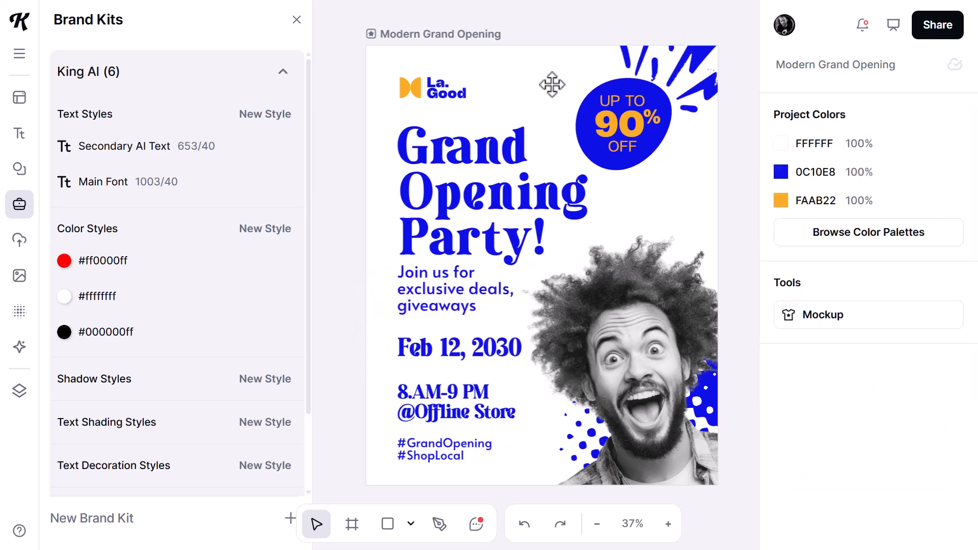
Step: Replace the La.Good logo with the uploaded King AI logo, scaled and positioned above the headline
{"action": "left_click", "coordinate": [436, 88]}
{"action": "key", "text": "Delete"}
{"action": "left_click_drag", "start_coordinate": [134, 393], "coordinate": [461, 119]}
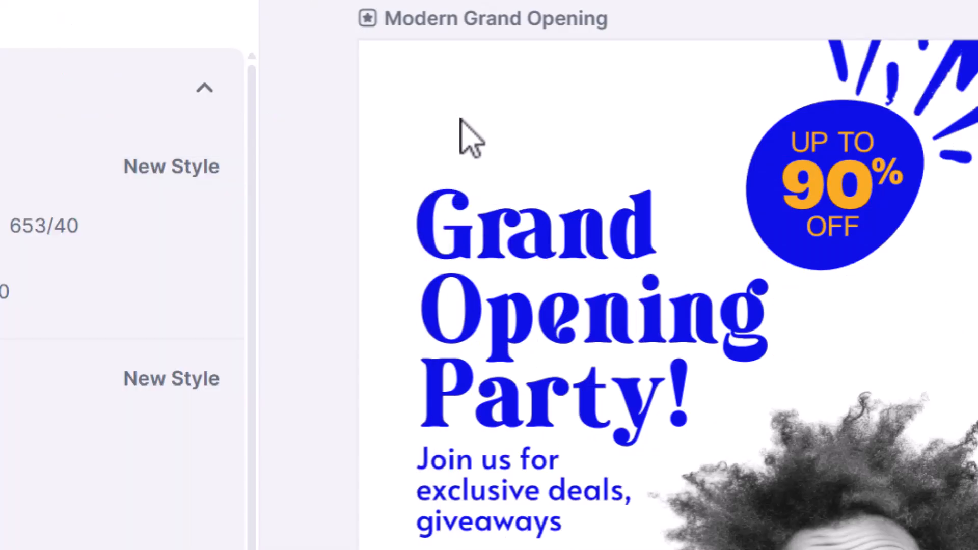
{"action": "left_click_drag", "start_coordinate": [553, 145], "coordinate": [502, 105]}
{"action": "left_click_drag", "start_coordinate": [560, 141], "coordinate": [639, 193]}
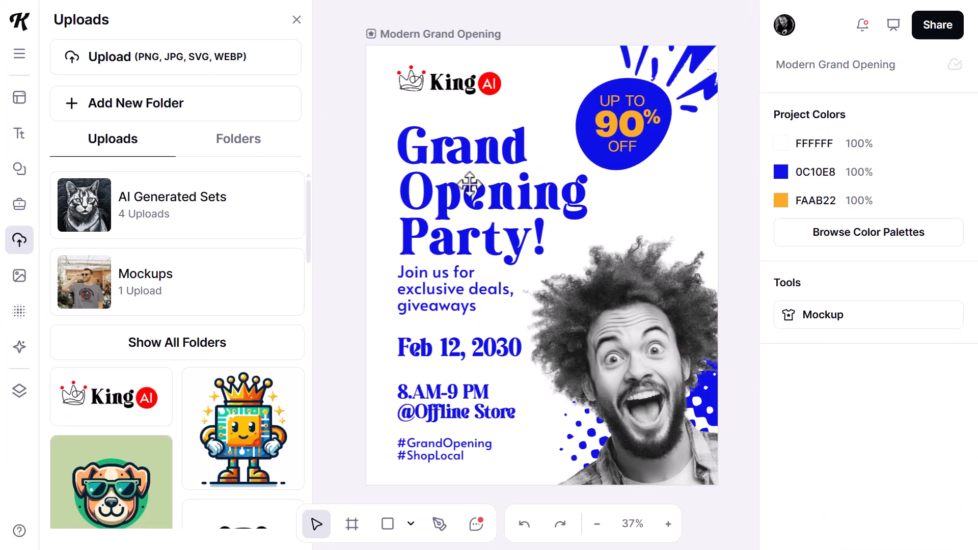
Step: Apply the brand kit's #ff0000ff color style to the "Grand Opening Party!" headline
{"action": "left_click", "coordinate": [535, 306]}
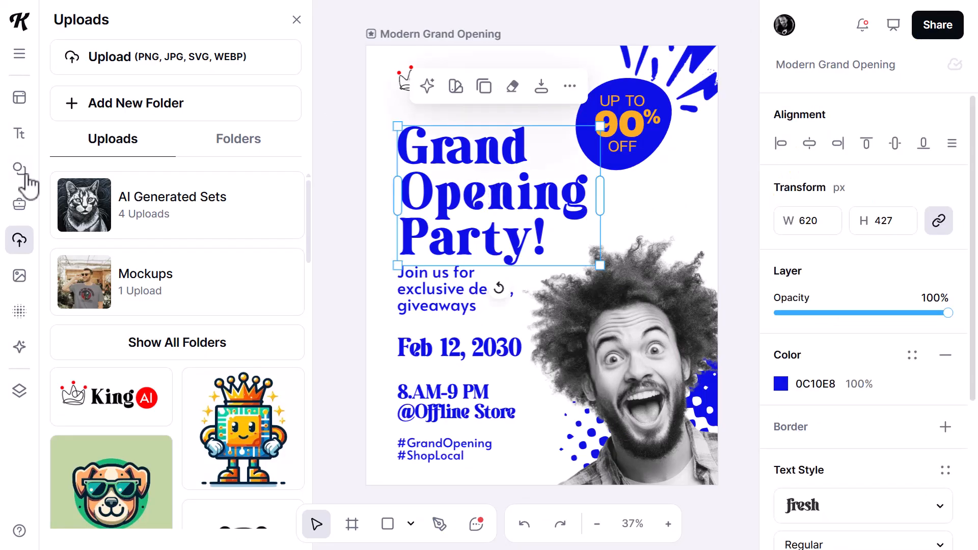
{"action": "left_click", "coordinate": [19, 204]}
{"action": "left_click", "coordinate": [102, 260]}
Step: Apply the #000000ff brand color to the "Join us" text, the time and store text, and the hashtags together
{"action": "left_click", "coordinate": [442, 289]}
{"action": "left_click", "coordinate": [455, 403], "text": "shift"}
{"action": "left_click", "coordinate": [444, 449], "text": "shift"}
{"action": "left_click", "coordinate": [79, 334]}
Step: Color the date text #ff0000ff and the "UP TO 90% OFF" badge text #ffffffff from the brand kit
{"action": "left_click", "coordinate": [459, 349]}
{"action": "left_click", "coordinate": [102, 261]}
{"action": "left_click", "coordinate": [623, 124]}
{"action": "left_click", "coordinate": [96, 296]}
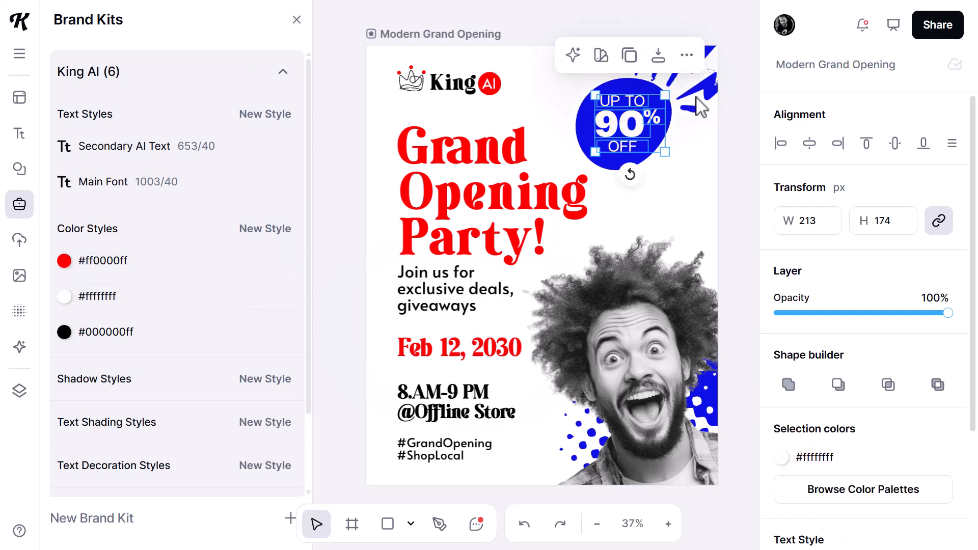
Step: Recolor the template's remaining blue badge, burst lines and dotted shapes to the brand red FF0000
{"action": "left_click", "coordinate": [339, 63]}
{"action": "left_click", "coordinate": [952, 172]}
{"action": "left_click", "coordinate": [754, 332]}
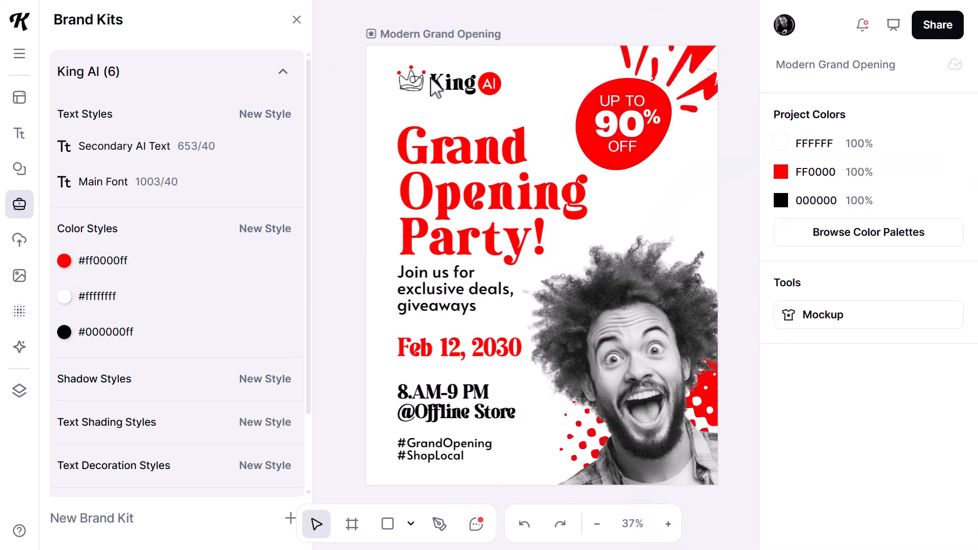